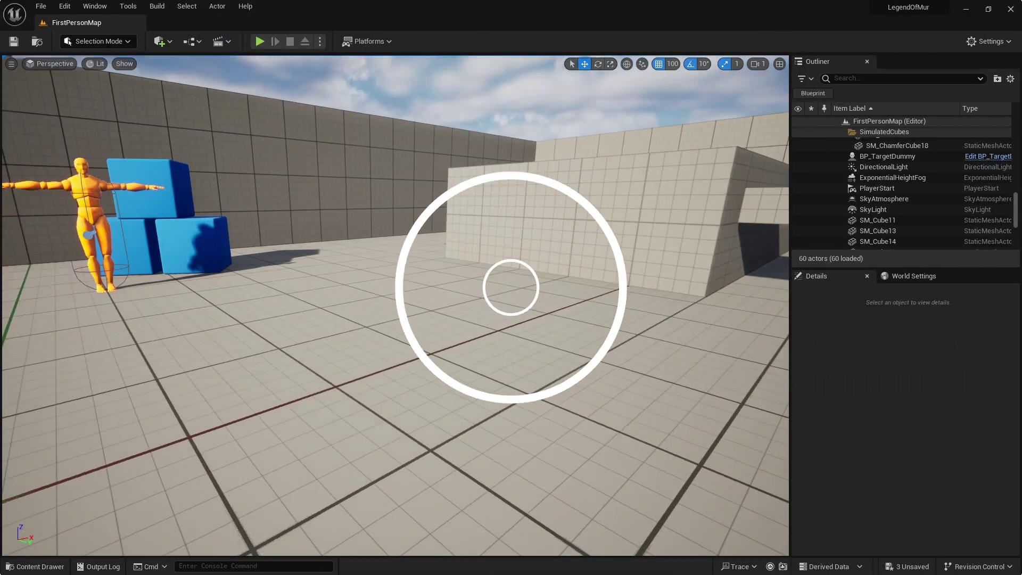
- Open the BP_Sparkshot blueprint from the Game Blueprints folder
{"action": "mouse_move", "coordinate": [373, 251]}
{"action": "right_mouse_down"}
{"action": "mouse_move", "coordinate": [348, 248]}
{"action": "mouse_move", "coordinate": [368, 250]}
{"action": "right_mouse_up"}
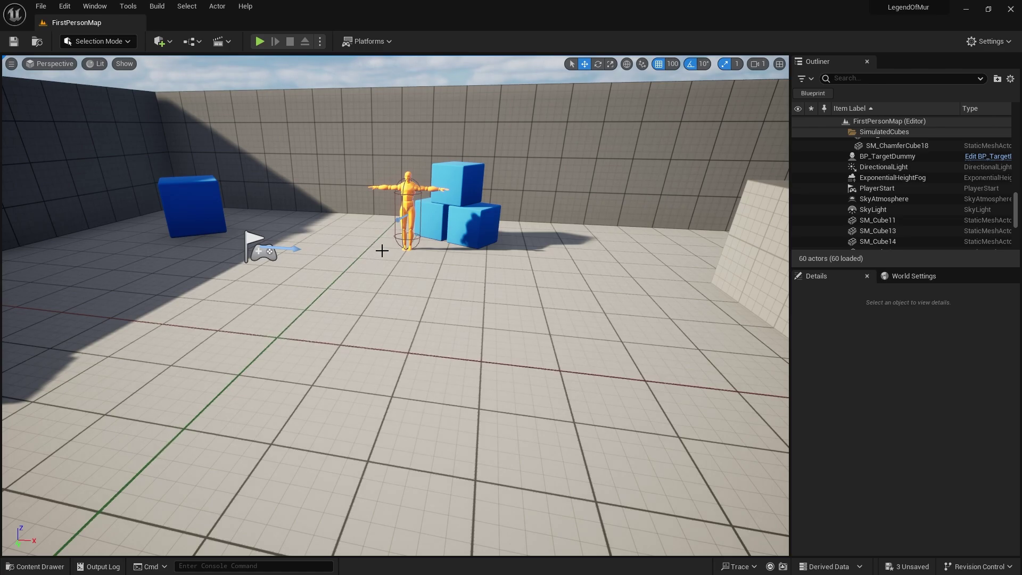
{"action": "left_click", "coordinate": [35, 566]}
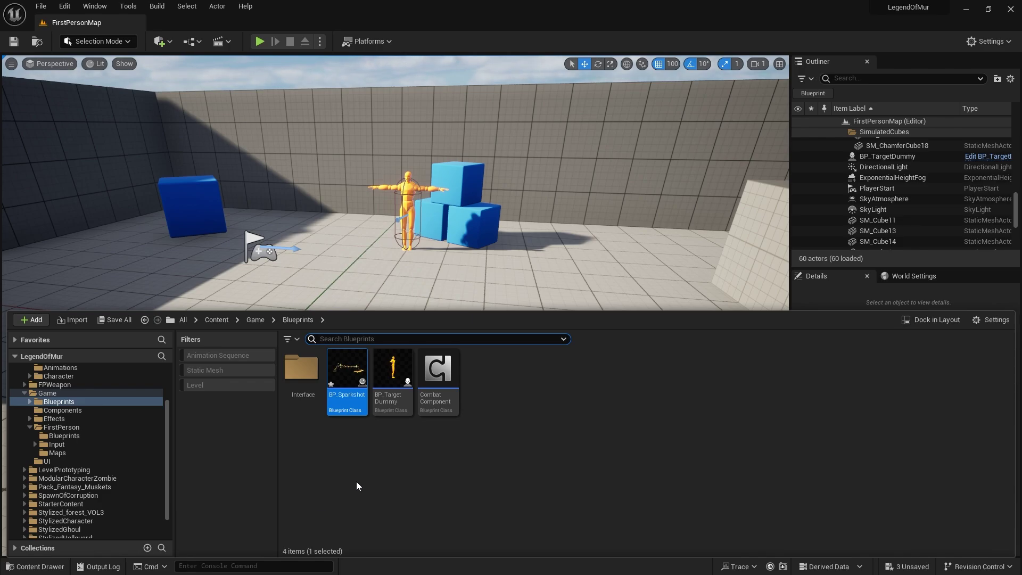
{"action": "double_click", "coordinate": [338, 367]}
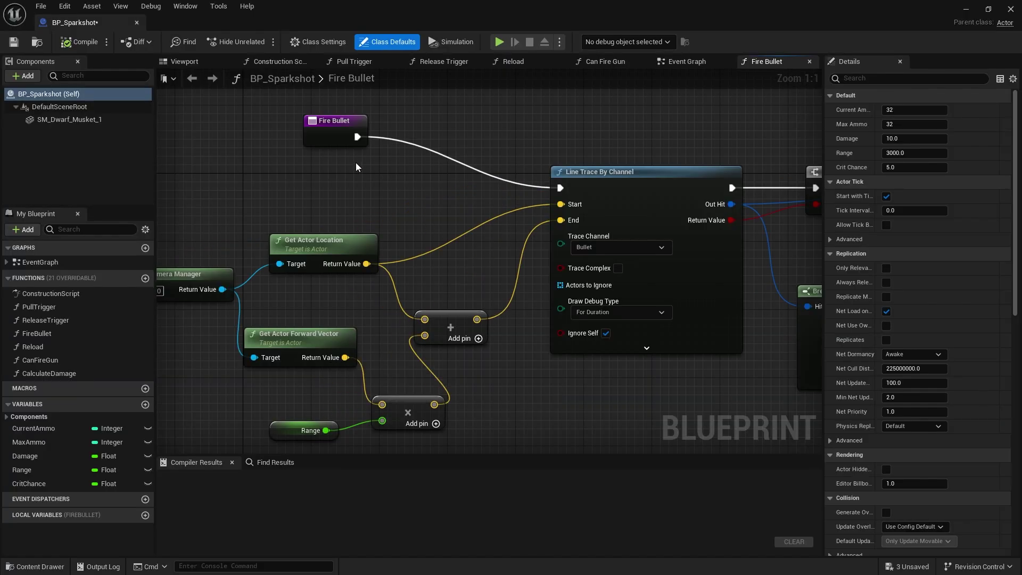
- Move the Fire Bullet entry node up and farther away from the Line Trace By Channel node to make room
{"action": "left_click", "coordinate": [353, 176]}
{"action": "left_click_drag", "start_coordinate": [353, 172], "coordinate": [285, 156]}
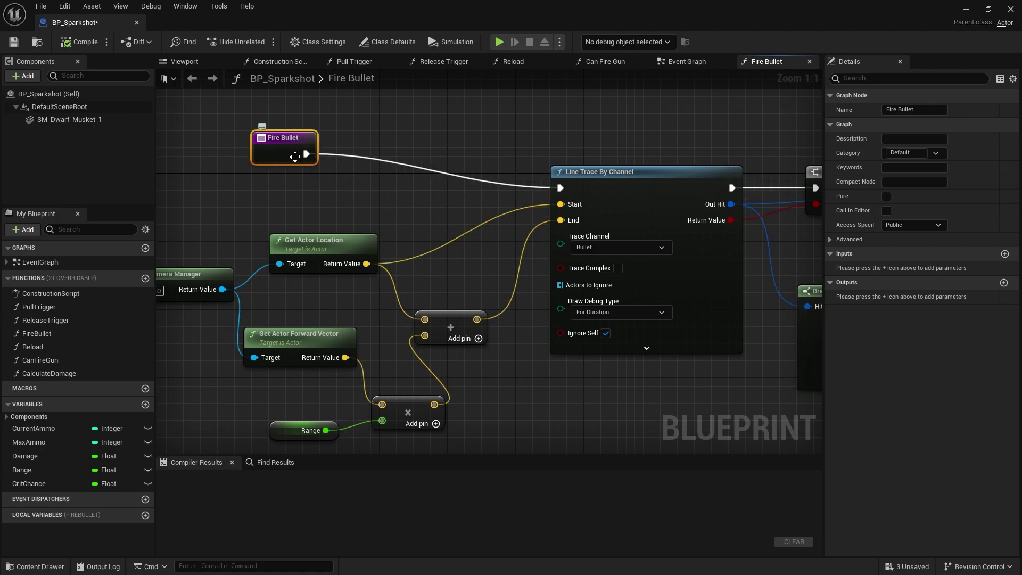
{"action": "right_click_drag", "start_coordinate": [314, 160], "coordinate": [357, 240]}
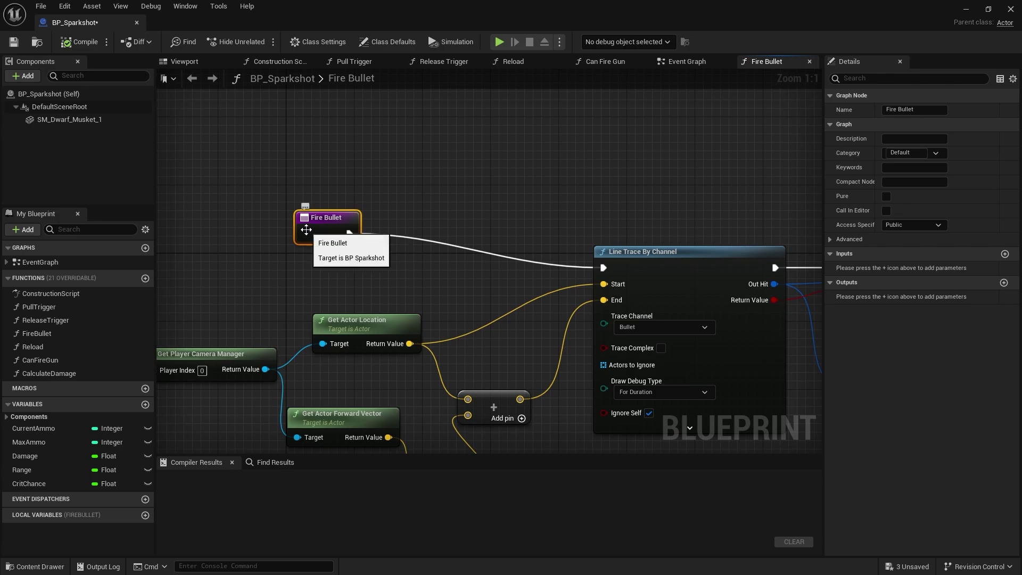
{"action": "left_click_drag", "start_coordinate": [305, 229], "coordinate": [245, 144]}
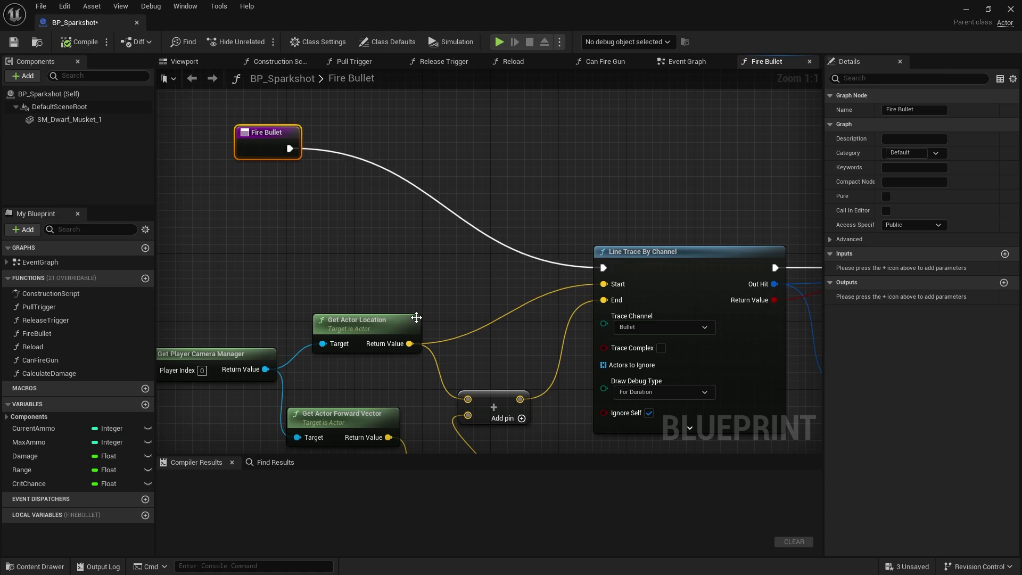
- In the Event Graph, paste a copy of the Get Parent Actor node below and beyond the Players Attributes SET node
{"action": "left_click", "coordinate": [688, 62]}
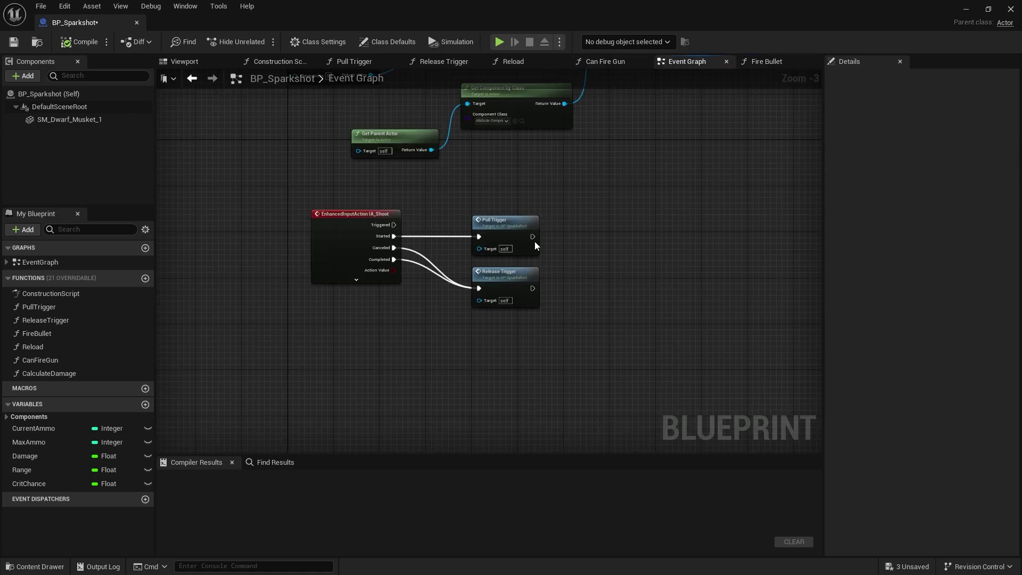
{"action": "right_click_drag", "start_coordinate": [535, 243], "coordinate": [529, 414]}
{"action": "scroll", "coordinate": [425, 199], "scroll_direction": "up", "scroll_amount": 3}
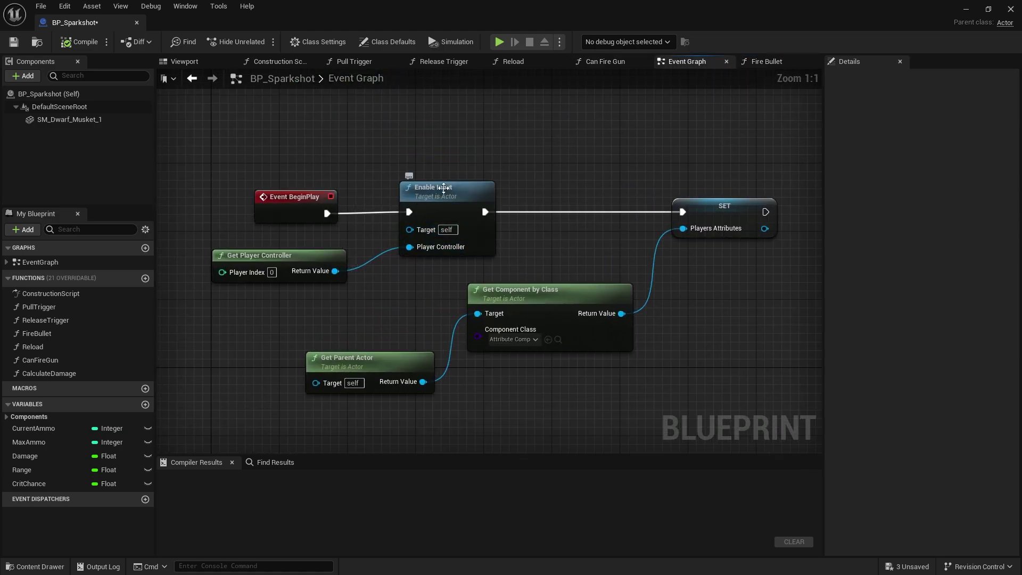
{"action": "right_click_drag", "start_coordinate": [545, 288], "coordinate": [533, 191]}
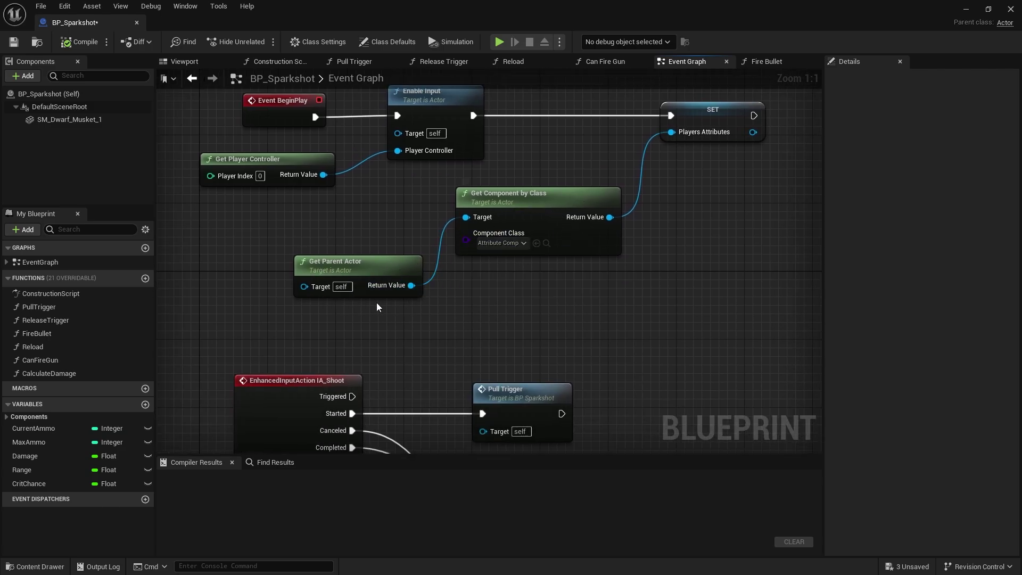
{"action": "right_click_drag", "start_coordinate": [715, 199], "coordinate": [500, 251]}
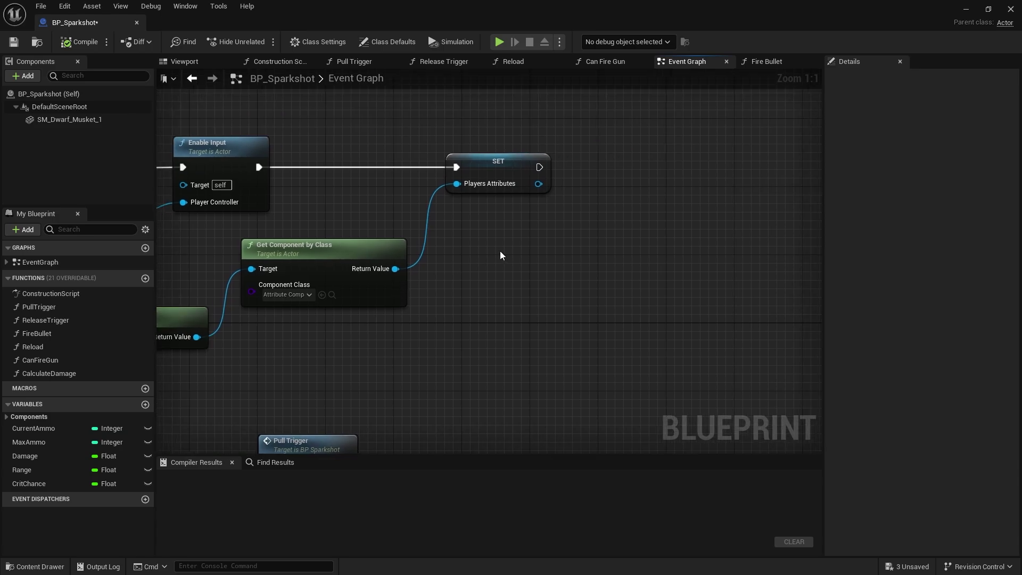
{"action": "key", "text": "ctrl+v"}
{"action": "right_click_drag", "start_coordinate": [593, 272], "coordinate": [448, 246]}
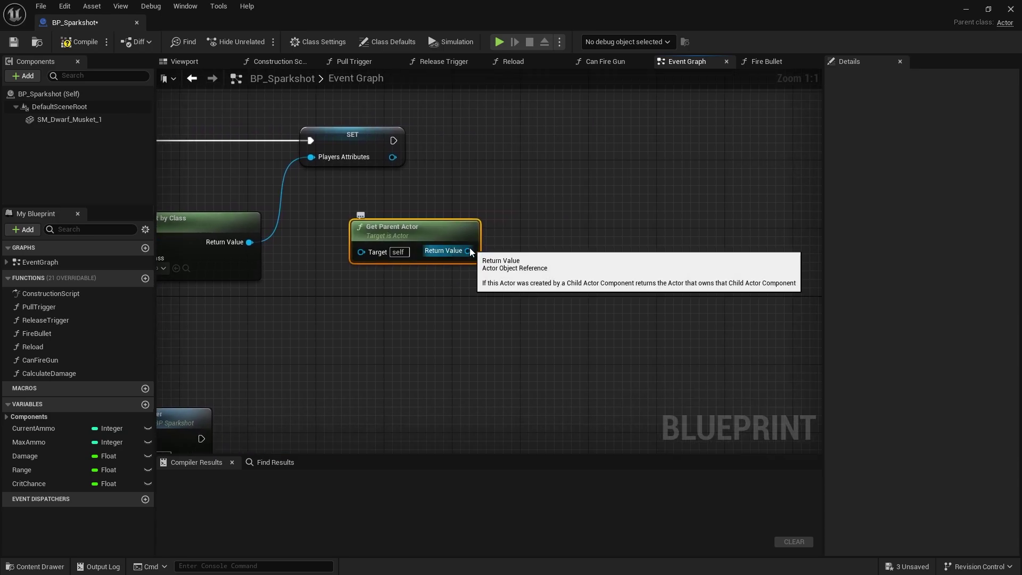
- Cast the copied Get Parent Actor's return value to BP_FirstPersonCharacter and run the cast after the Players Attributes SET node
{"action": "left_click_drag", "start_coordinate": [468, 251], "coordinate": [554, 165]}
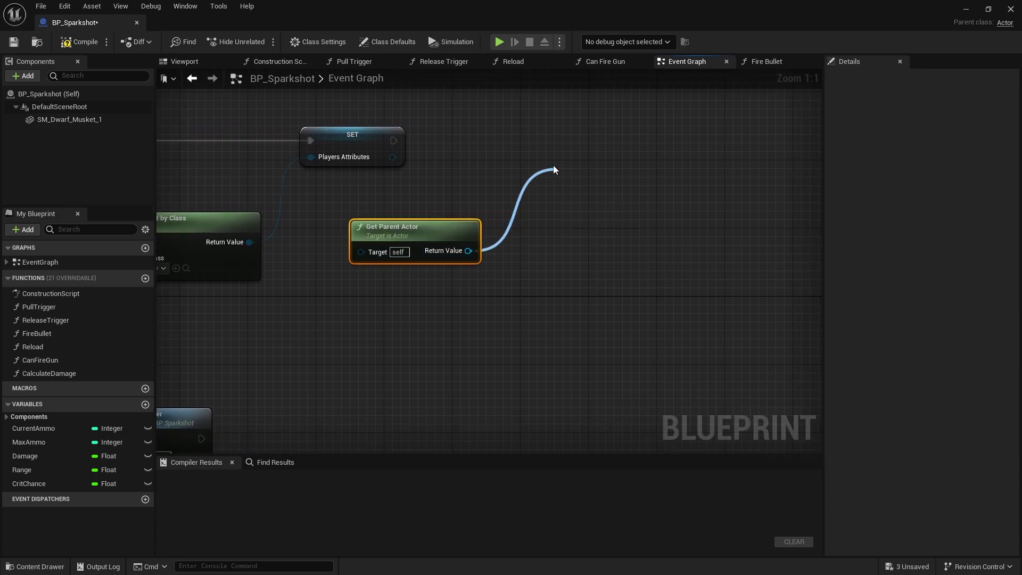
{"action": "type", "text": "cast to "}
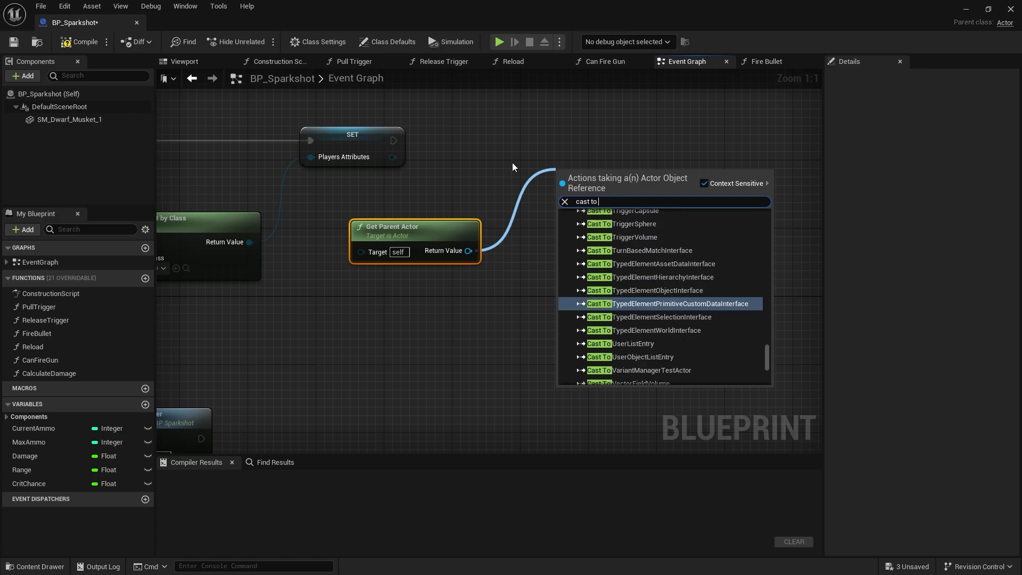
{"action": "type", "text": "first p"}
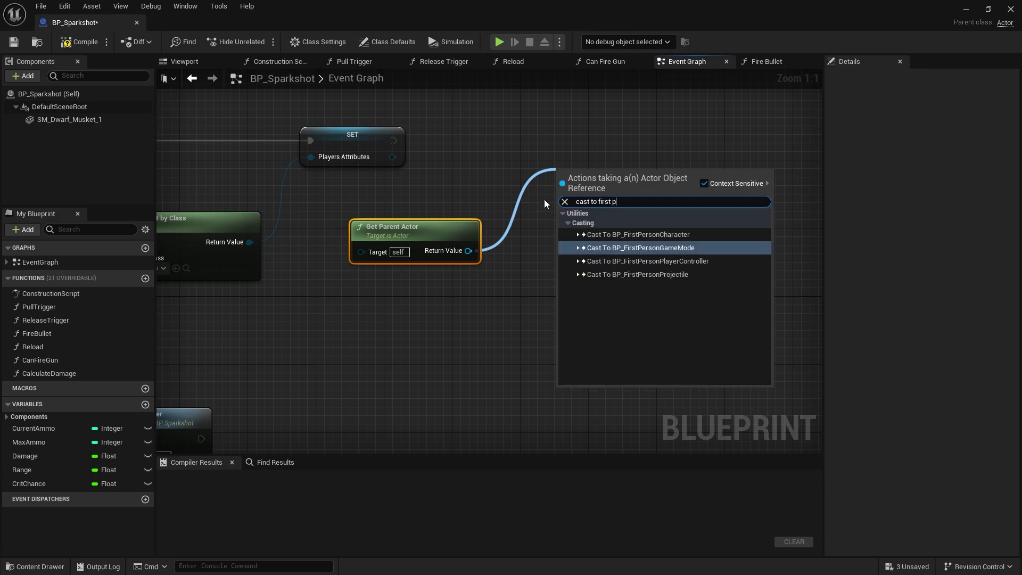
{"action": "left_click", "coordinate": [654, 233]}
{"action": "left_click_drag", "start_coordinate": [608, 182], "coordinate": [395, 142]}
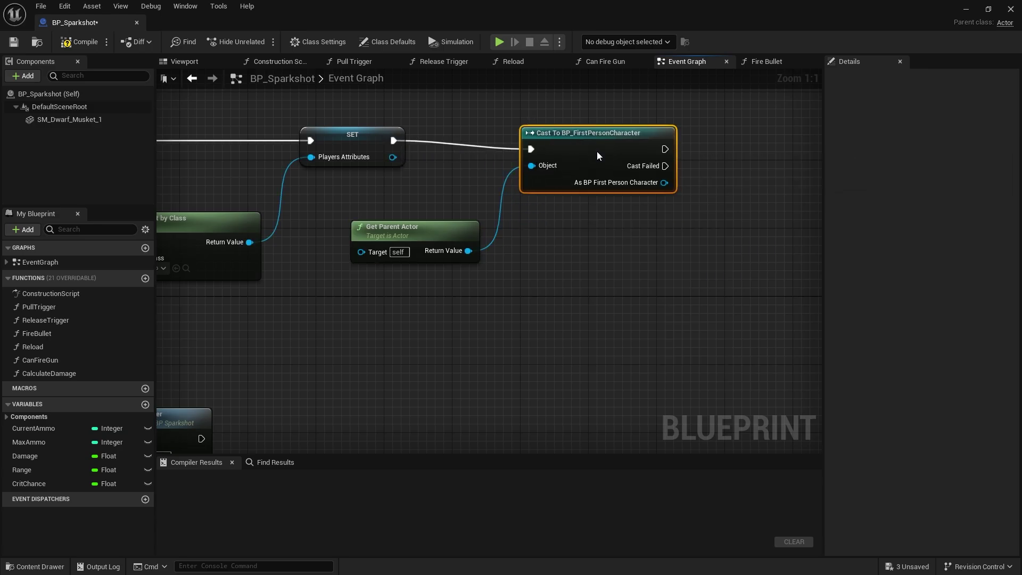
{"action": "left_click_drag", "start_coordinate": [596, 152], "coordinate": [571, 143]}
- Promote the cast's As BP First Person Character output to a variable and align its SET node with the execution line
{"action": "left_click_drag", "start_coordinate": [639, 174], "coordinate": [684, 166]}
{"action": "left_click", "coordinate": [742, 234]}
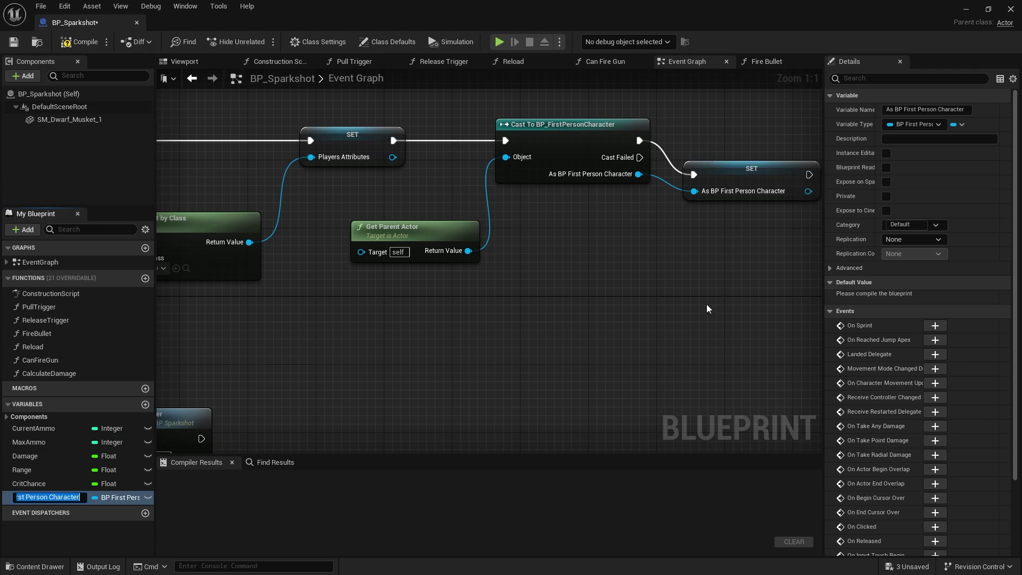
{"action": "left_click_drag", "start_coordinate": [732, 172], "coordinate": [727, 133]}
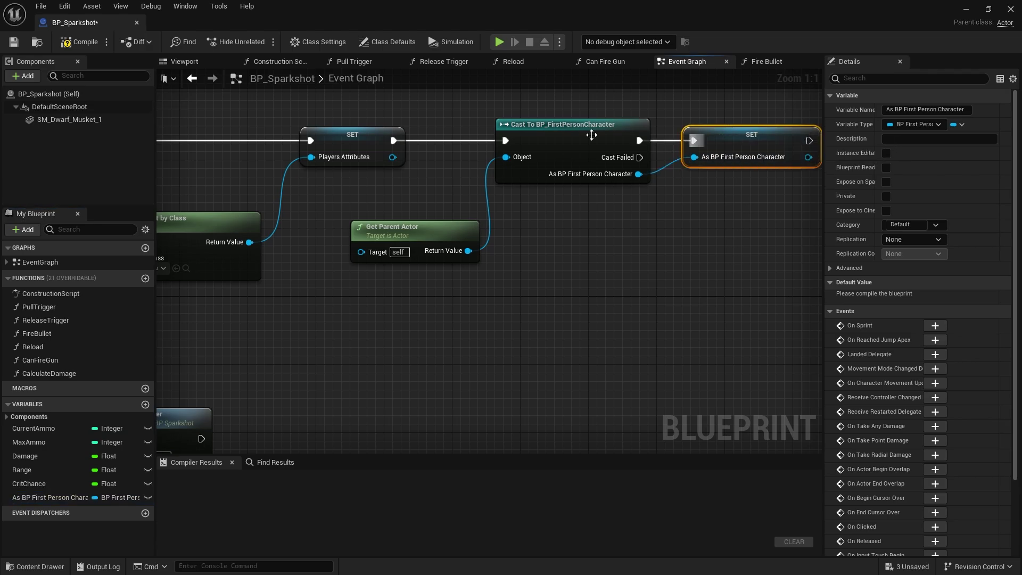
{"action": "scroll", "coordinate": [593, 293], "scroll_direction": "down", "scroll_amount": 3}
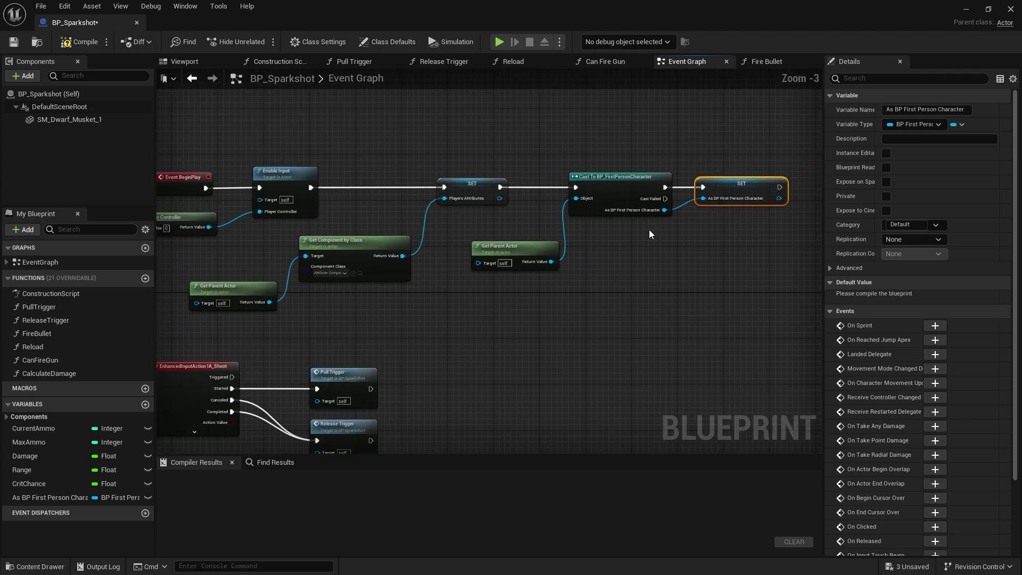
- In the Fire Bullet function, insert a Sequence node after the entry node and connect Then 1 to Line Trace By Channel
{"action": "left_click", "coordinate": [761, 64]}
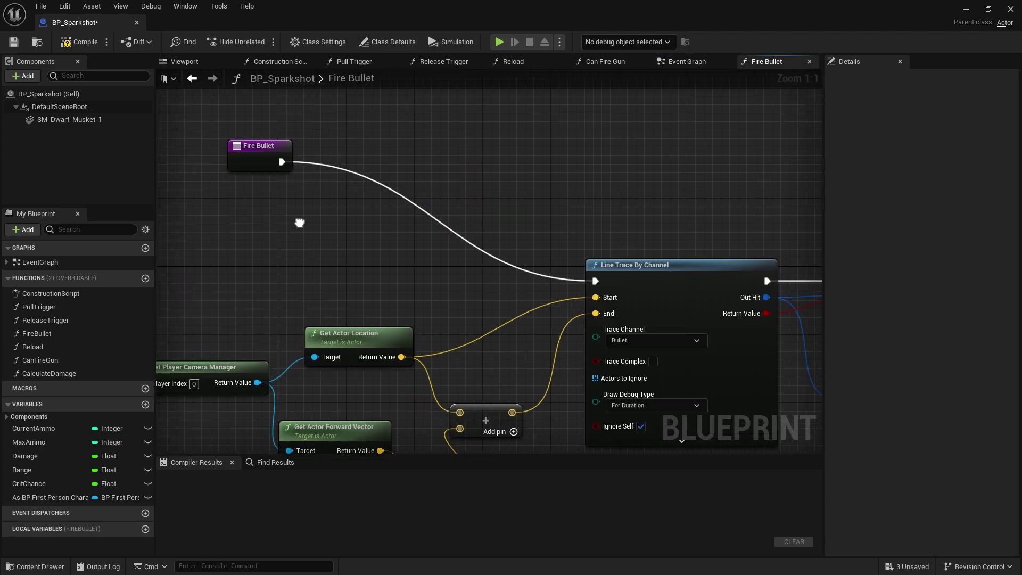
{"action": "right_click_drag", "start_coordinate": [267, 160], "coordinate": [399, 224]}
{"action": "left_click_drag", "start_coordinate": [399, 224], "coordinate": [301, 238]}
{"action": "left_click", "coordinate": [442, 223]}
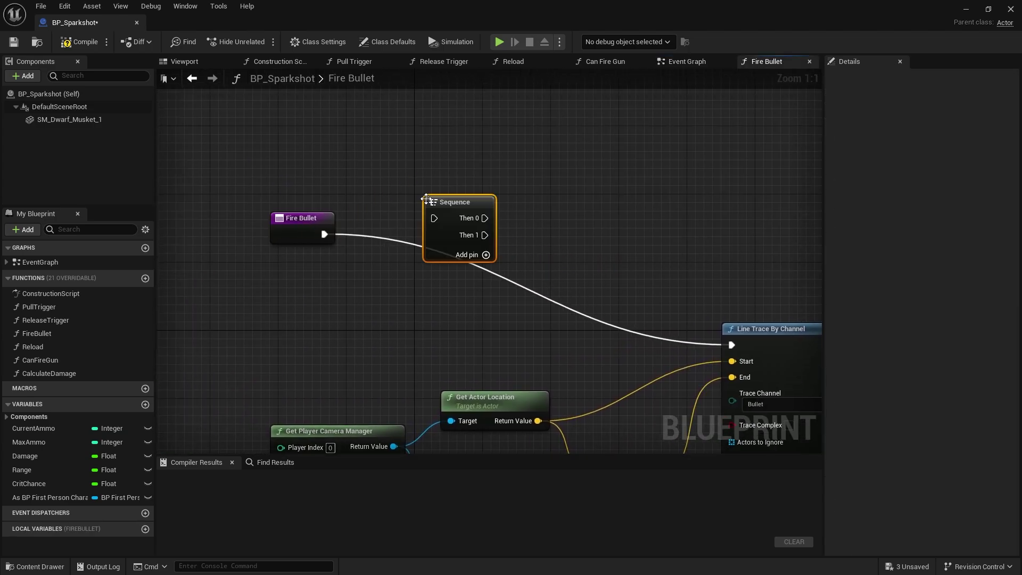
{"action": "mouse_move", "coordinate": [434, 218]}
{"action": "left_mouse_down"}
{"action": "mouse_move", "coordinate": [320, 242]}
{"action": "mouse_move", "coordinate": [289, 219]}
{"action": "left_mouse_up"}
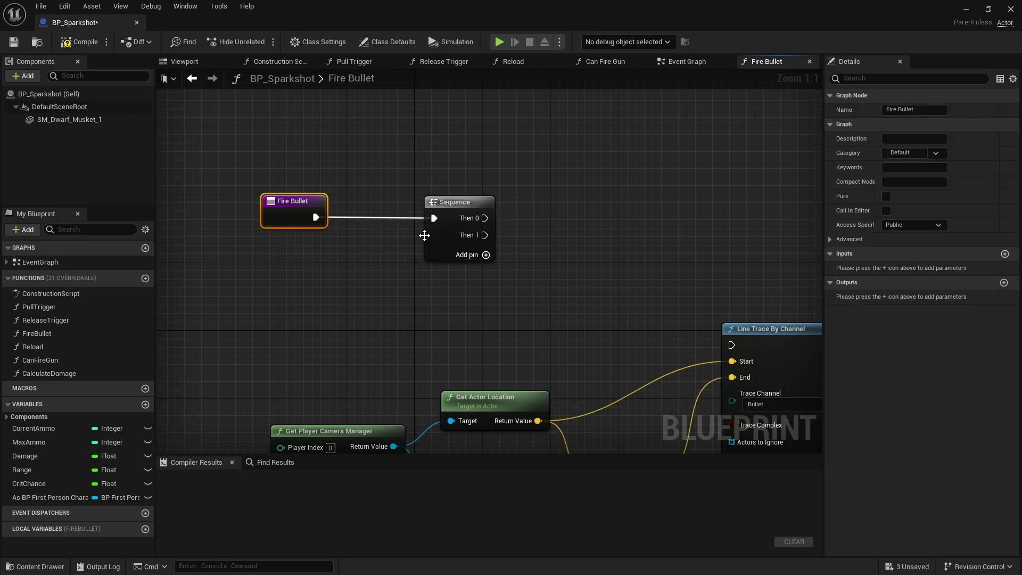
{"action": "left_click_drag", "start_coordinate": [485, 235], "coordinate": [733, 345]}
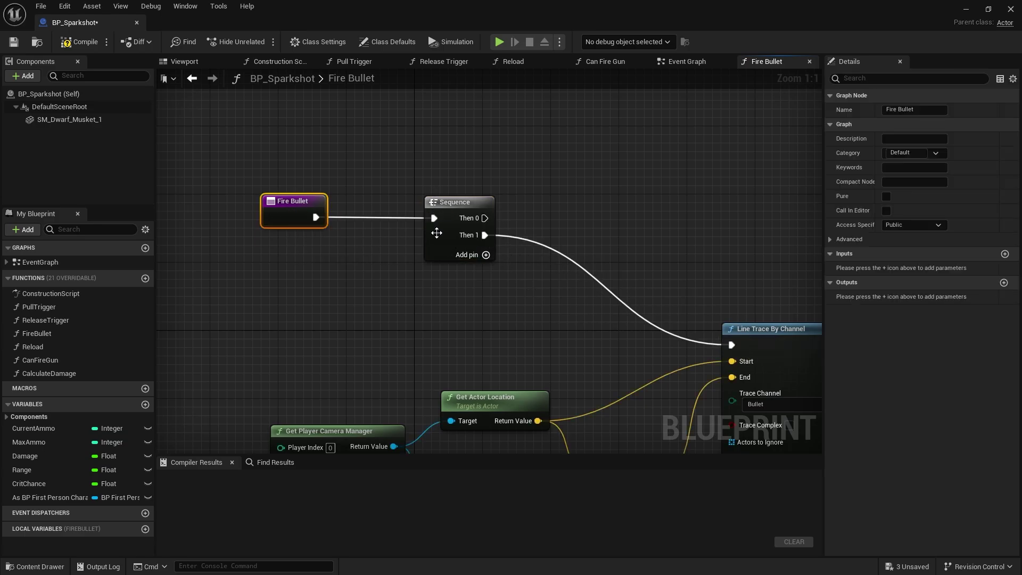
- Move the Fire Bullet and Sequence nodes together higher above the Line Trace By Channel node
{"action": "mouse_move", "coordinate": [469, 304]}
{"action": "left_mouse_down"}
{"action": "mouse_move", "coordinate": [418, 253]}
{"action": "mouse_move", "coordinate": [280, 171]}
{"action": "left_mouse_up"}
{"action": "left_click_drag", "start_coordinate": [456, 255], "coordinate": [499, 178]}
{"action": "right_click_drag", "start_coordinate": [613, 188], "coordinate": [514, 286]}
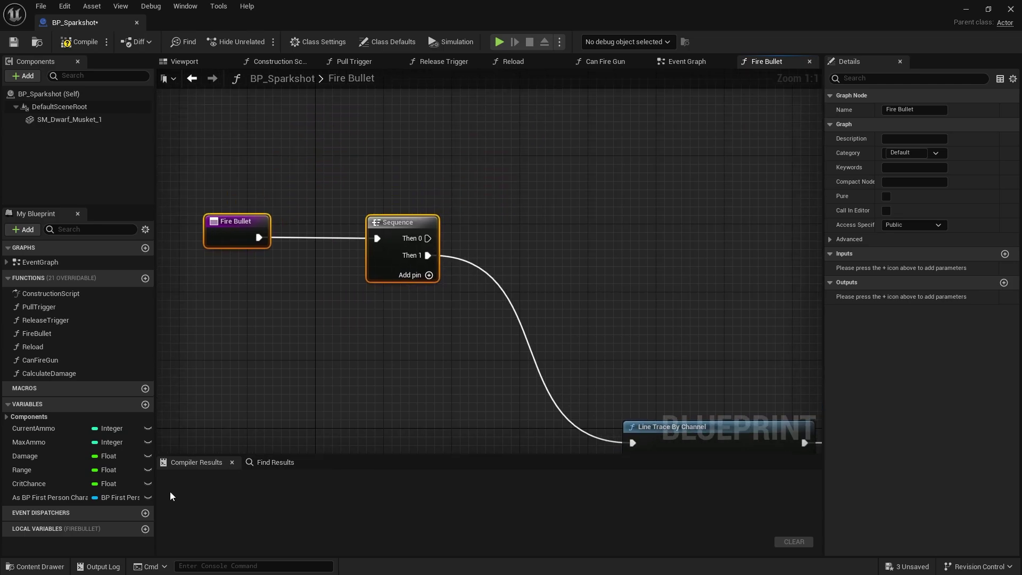
- Add a getter for As BP First Person Character and get its First Person Mesh from it
{"action": "left_click_drag", "start_coordinate": [58, 497], "coordinate": [463, 188]}
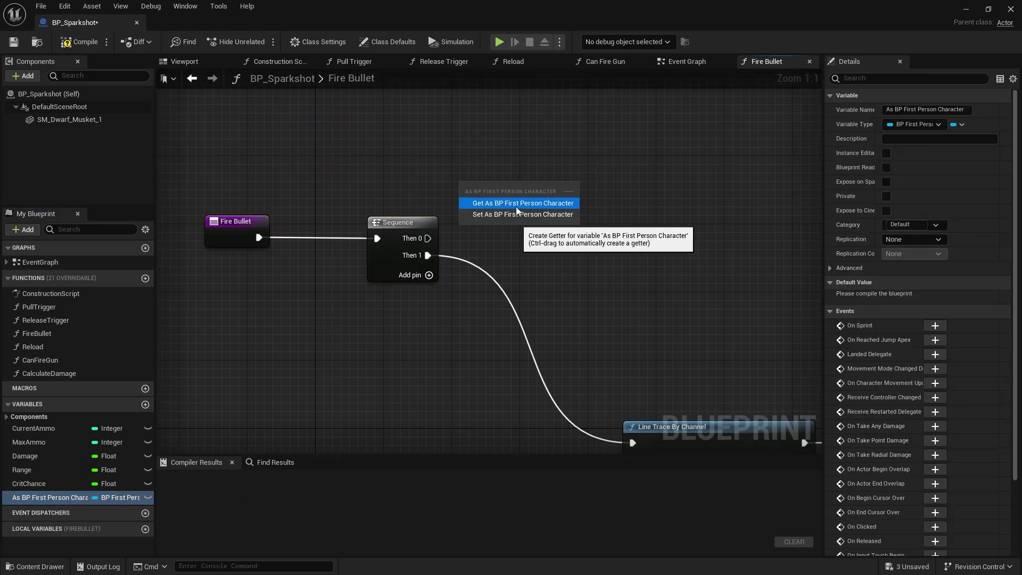
{"action": "left_click", "coordinate": [516, 204]}
{"action": "left_click_drag", "start_coordinate": [553, 191], "coordinate": [549, 250]}
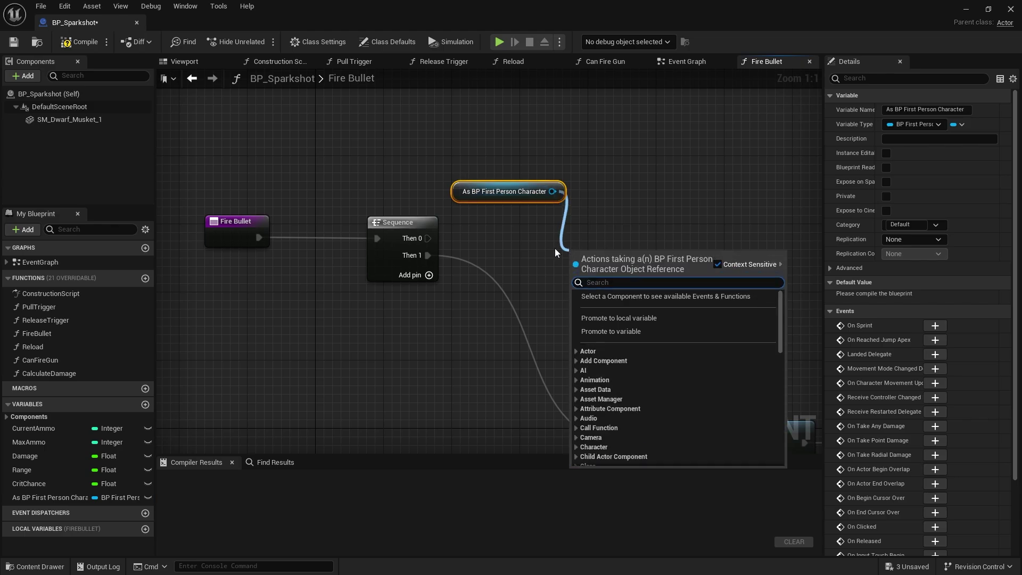
{"action": "type", "text": "get arms"}
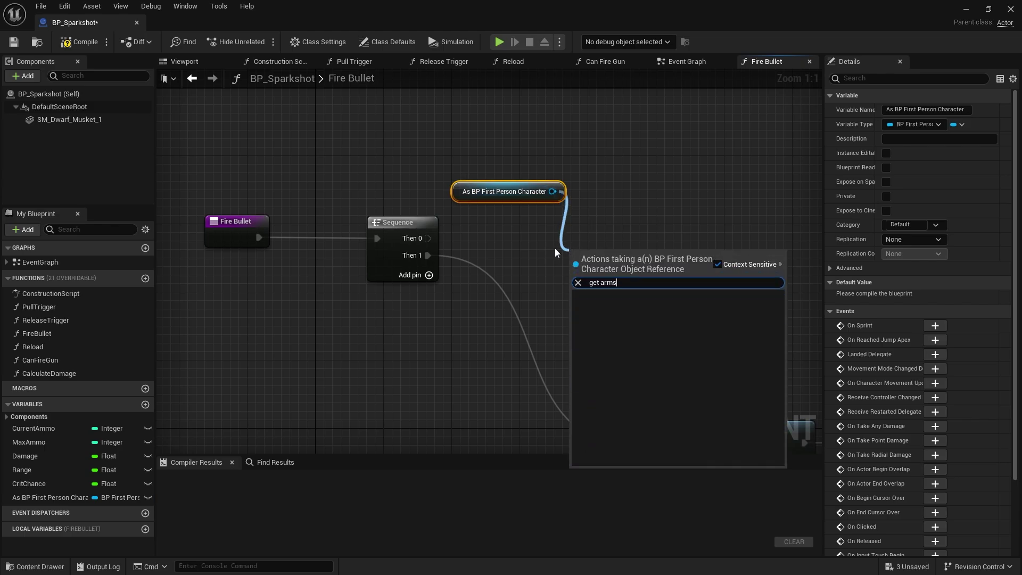
{"action": "key", "text": "BackSpace"}
{"action": "key", "text": "BackSpace"}
{"action": "key", "text": "BackSpace"}
{"action": "key", "text": "BackSpace"}
{"action": "key", "text": "BackSpace"}
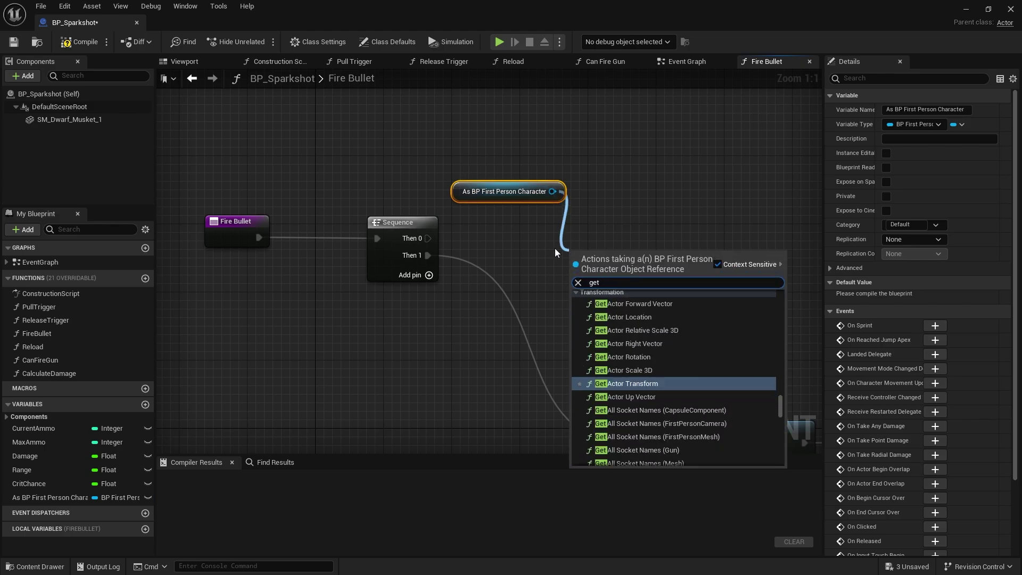
{"action": "type", "text": "first perso"}
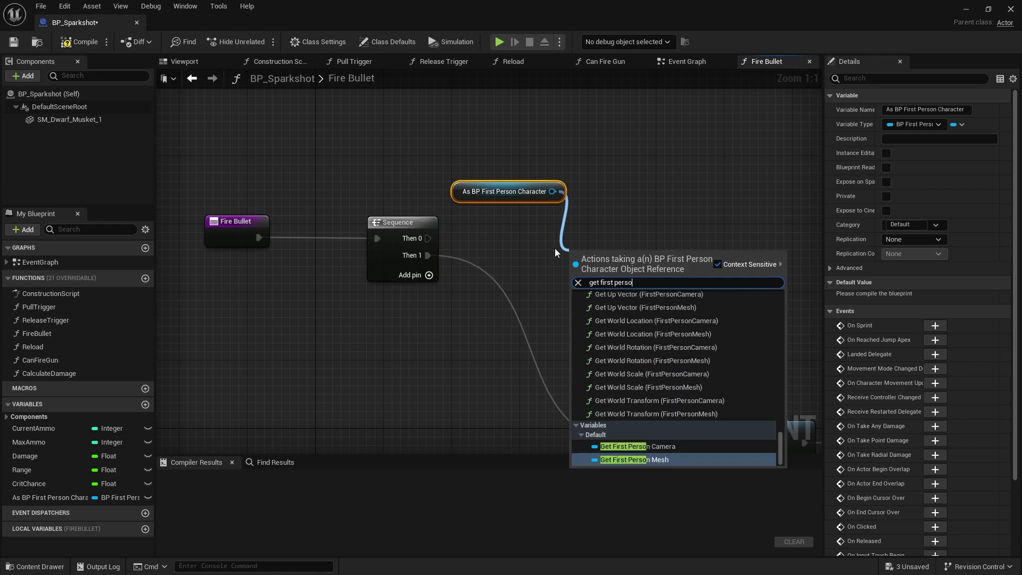
{"action": "type", "text": "n"}
{"action": "left_click", "coordinate": [640, 460]}
- Add Get Anim Instance from the First Person Mesh and place the three connected nodes above the Sequence node
{"action": "left_click_drag", "start_coordinate": [618, 260], "coordinate": [631, 232]}
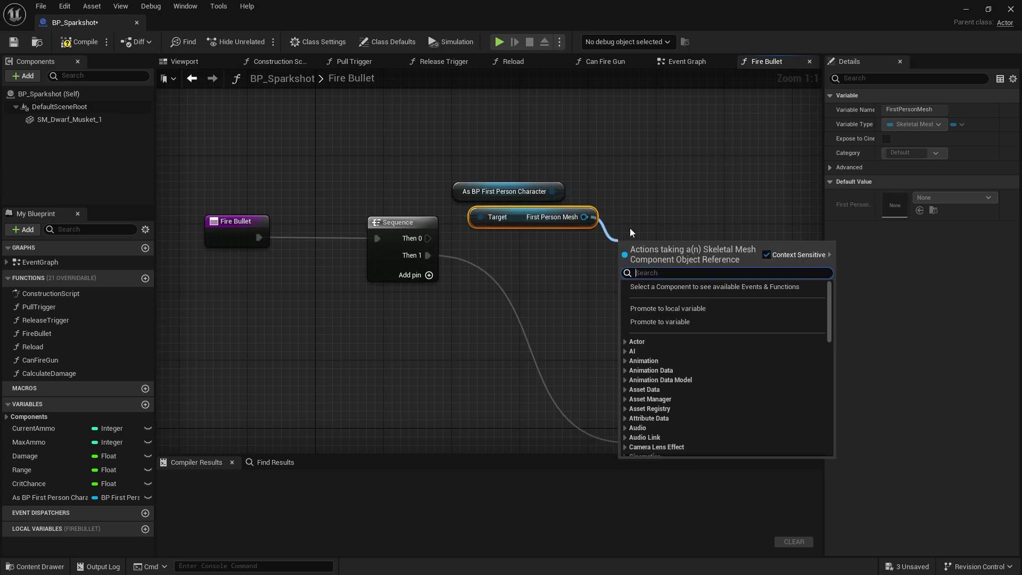
{"action": "type", "text": "get ani"}
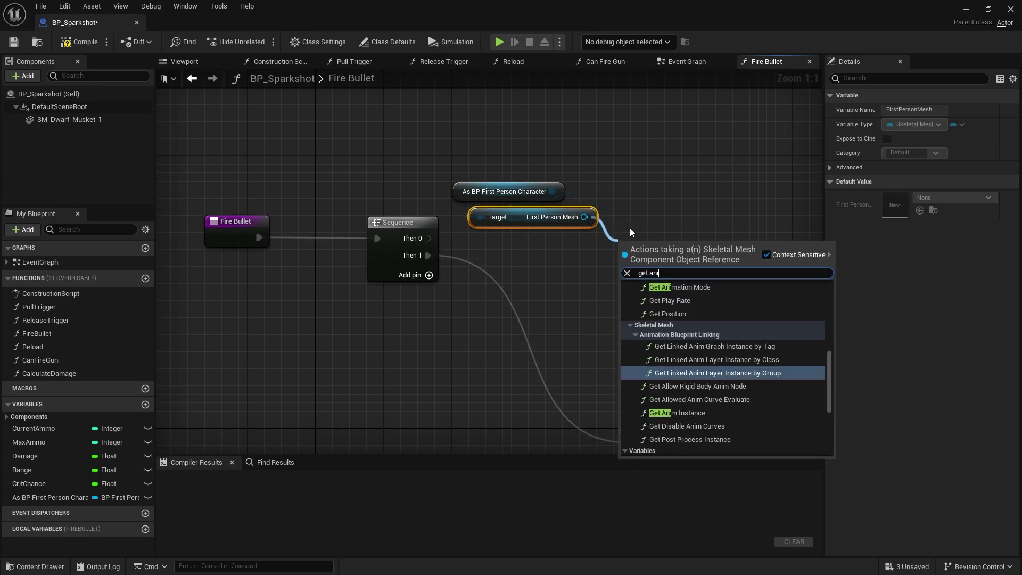
{"action": "type", "text": "m ins"}
{"action": "key", "text": "Down"}
{"action": "key", "text": "Return"}
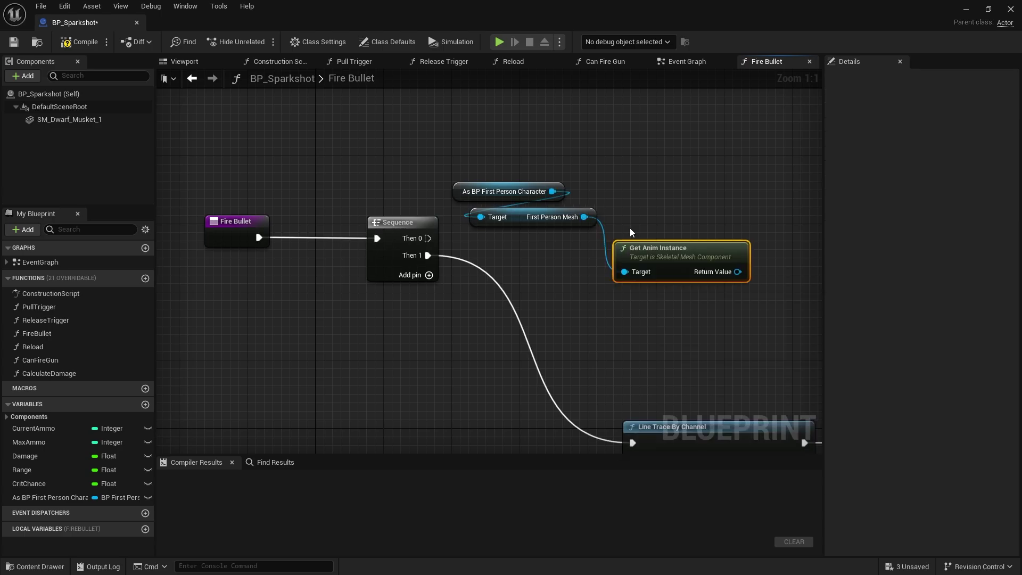
{"action": "left_click_drag", "start_coordinate": [643, 246], "coordinate": [553, 241]}
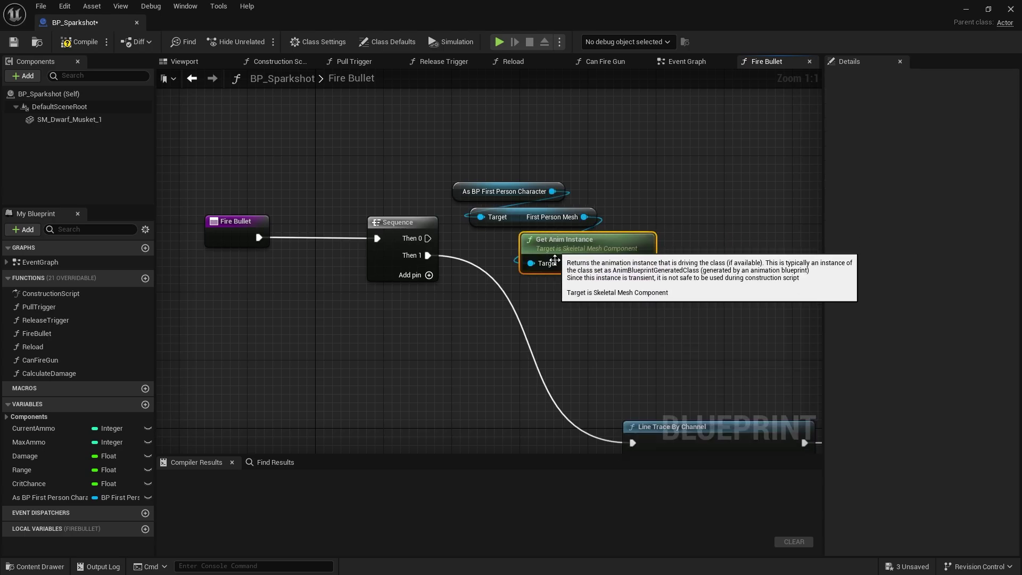
{"action": "left_click_drag", "start_coordinate": [660, 291], "coordinate": [515, 149]}
{"action": "left_click_drag", "start_coordinate": [553, 241], "coordinate": [467, 164]}
- Add a Montage Play node from the Get Anim Instance return value and connect the Sequence's Then 0 output to it
{"action": "left_click_drag", "start_coordinate": [558, 186], "coordinate": [607, 243]}
{"action": "type", "text": "montage"}
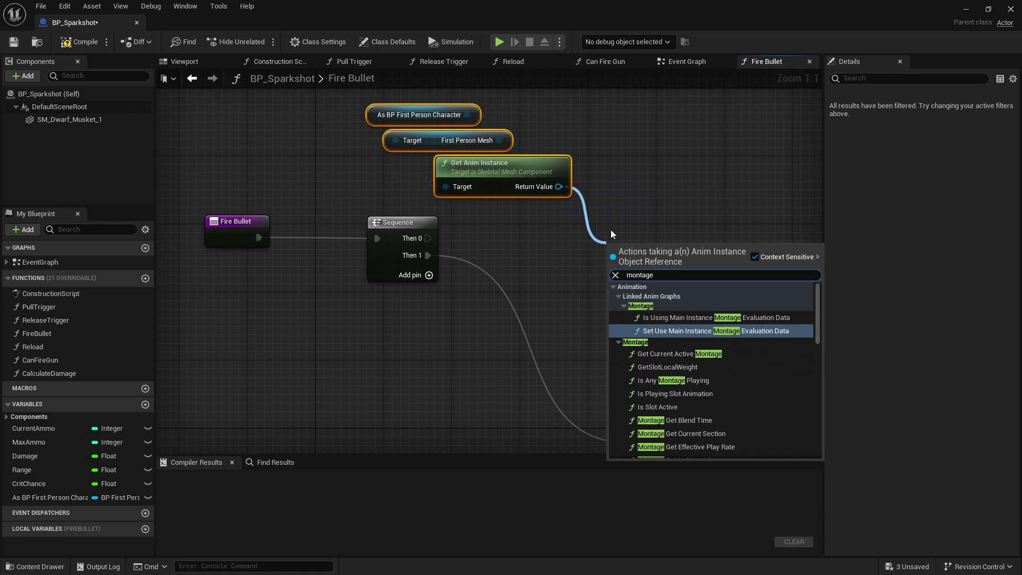
{"action": "scroll", "coordinate": [741, 378], "scroll_direction": "down", "scroll_amount": 3}
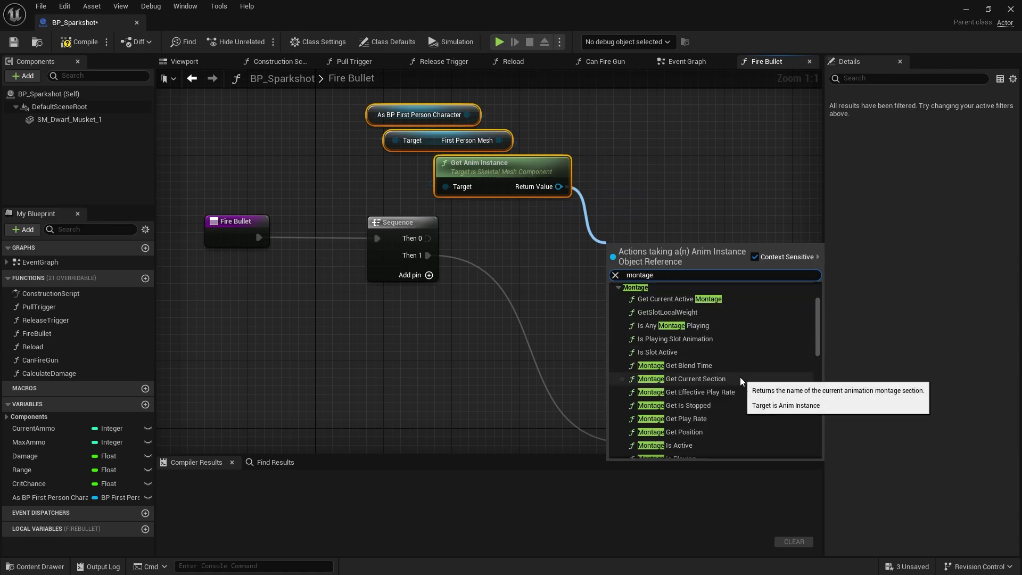
{"action": "scroll", "coordinate": [740, 382], "scroll_direction": "down", "scroll_amount": 2}
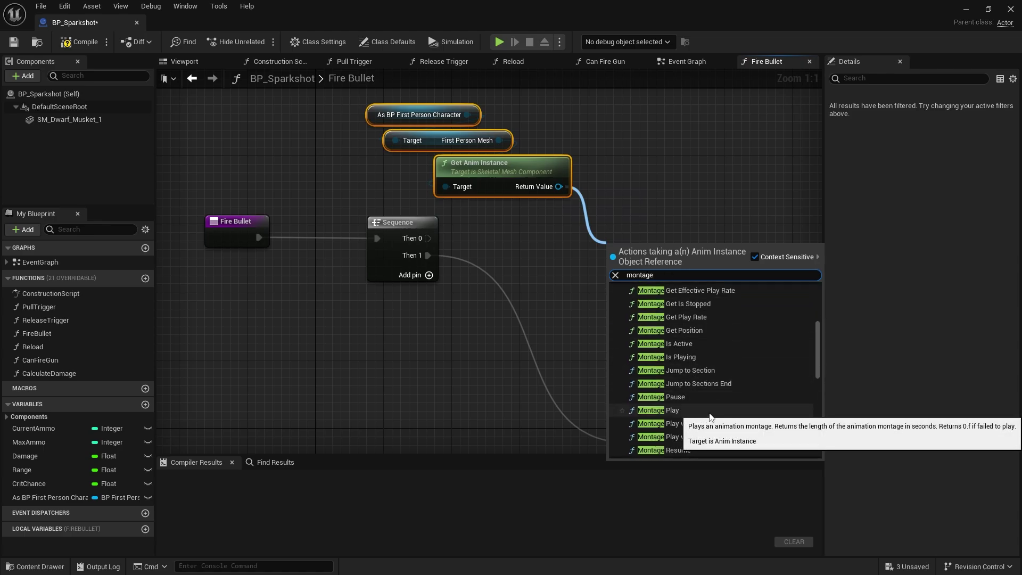
{"action": "left_click", "coordinate": [679, 414]}
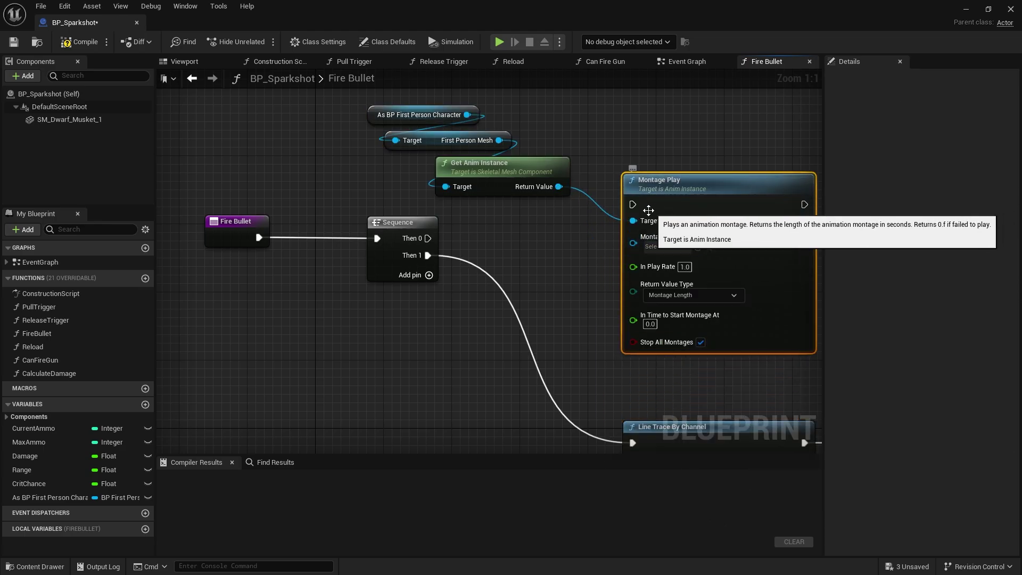
{"action": "left_click_drag", "start_coordinate": [633, 204], "coordinate": [428, 239]}
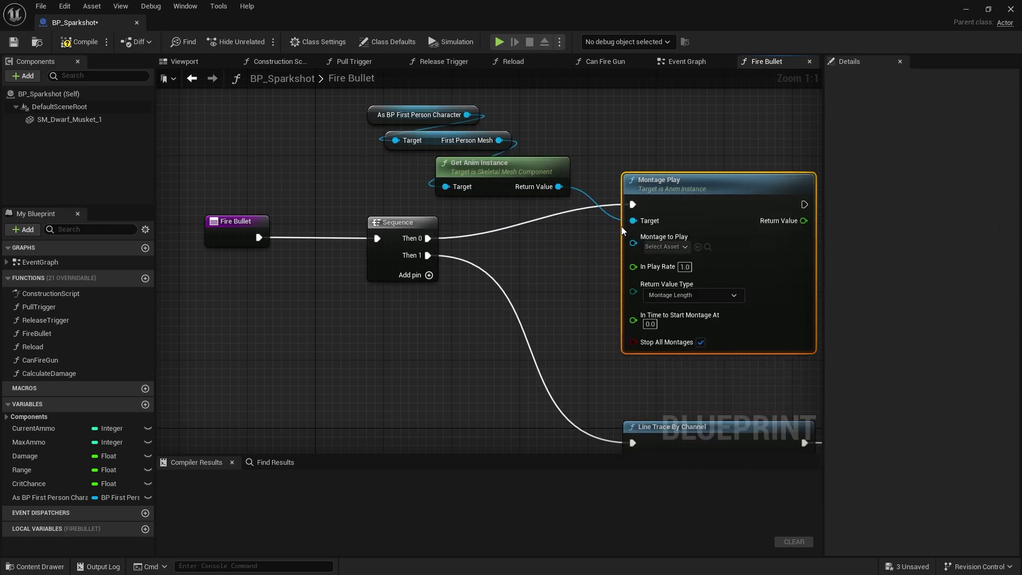
- Set Montage to Play to FP_Rifle_Shoot_Montage on the Montage Play node, and compile and save the blueprint
{"action": "right_click_drag", "start_coordinate": [623, 230], "coordinate": [419, 207]}
{"action": "left_click", "coordinate": [461, 223]}
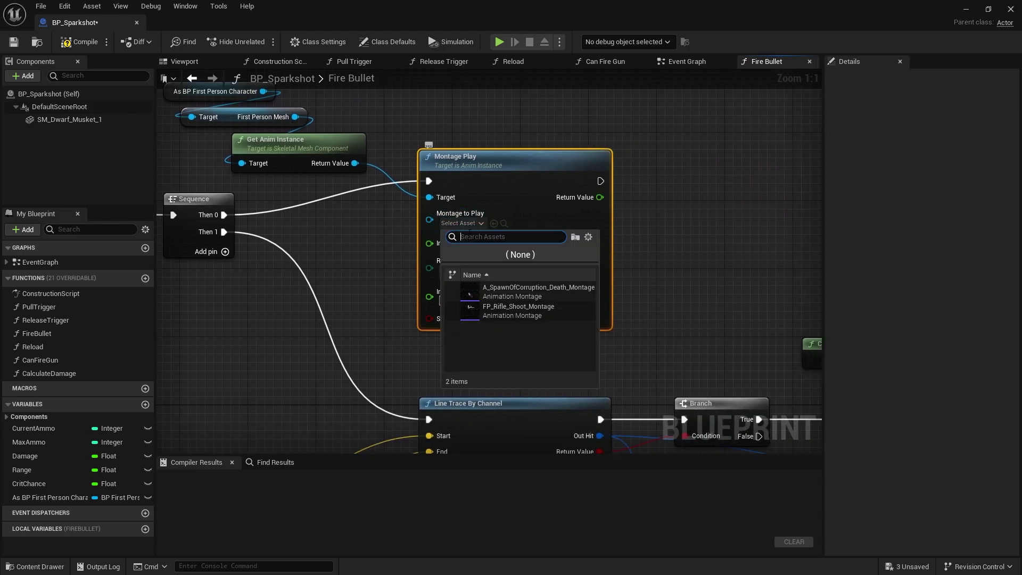
{"action": "left_click", "coordinate": [539, 310]}
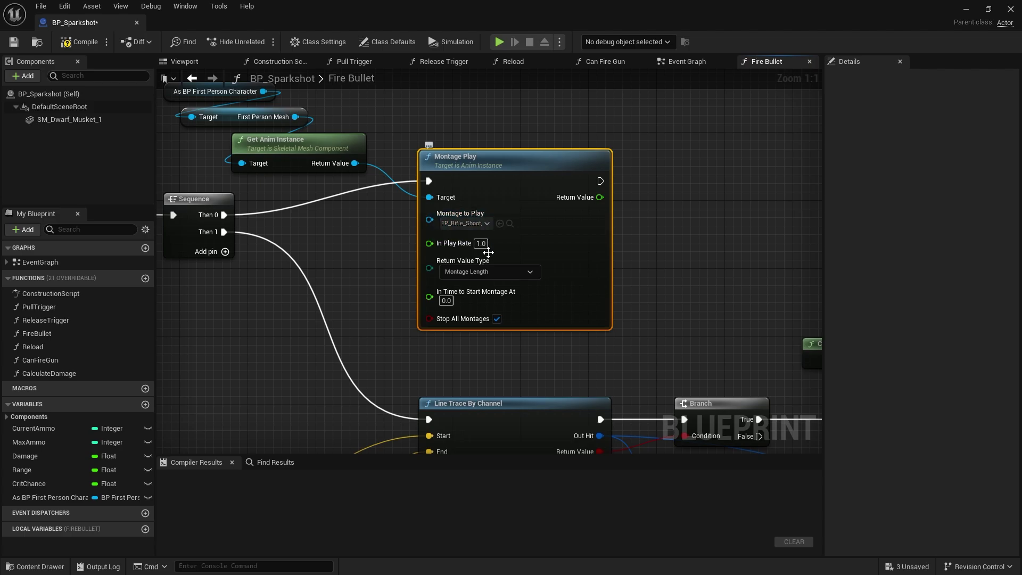
{"action": "left_click", "coordinate": [76, 45]}
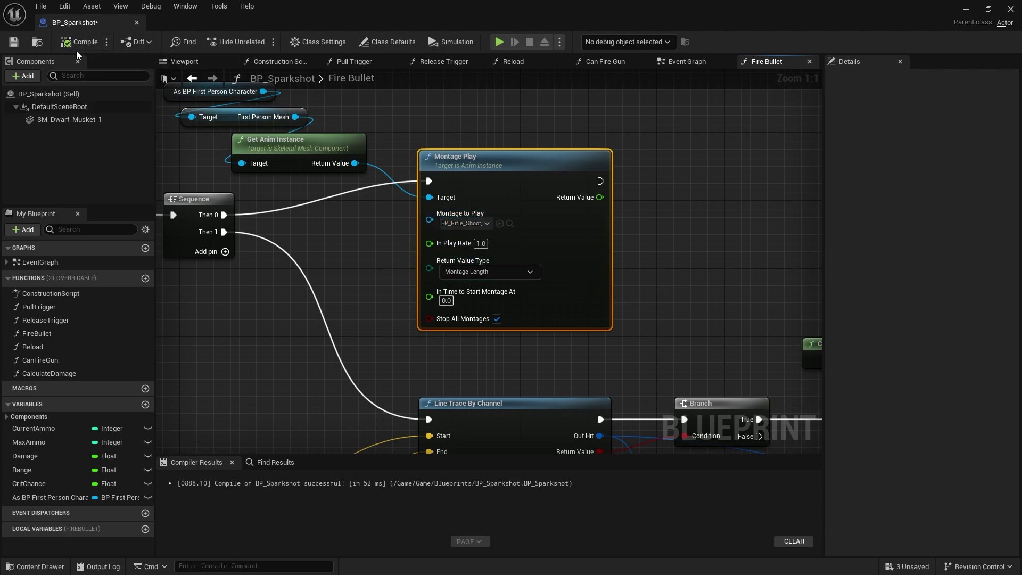
{"action": "left_click", "coordinate": [13, 42]}
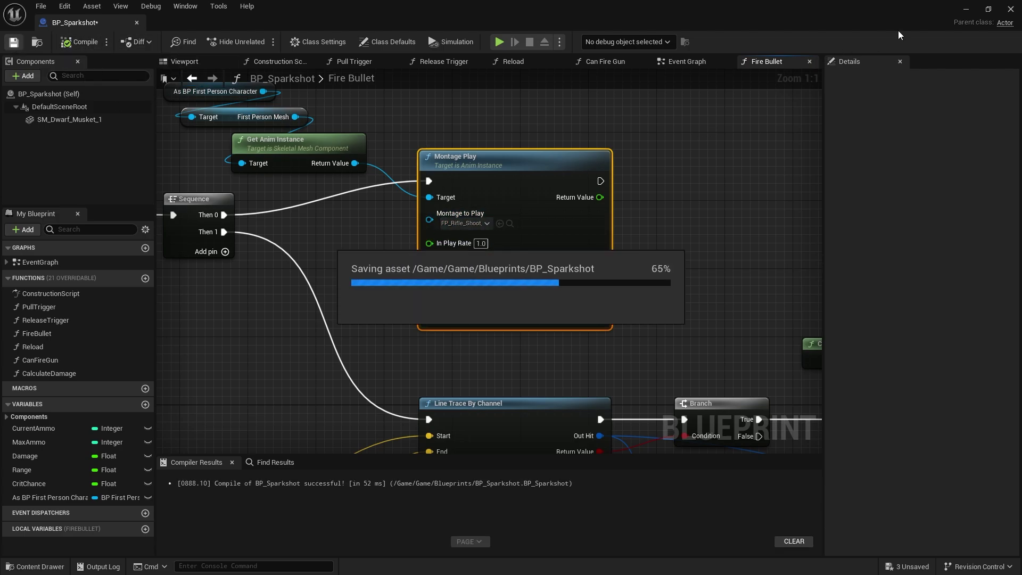
- Play-test the gun's firing animation in FirstPersonMap, moving around the level while shooting, and end the play session
{"action": "left_click", "coordinate": [967, 11]}
{"action": "left_click", "coordinate": [259, 42]}
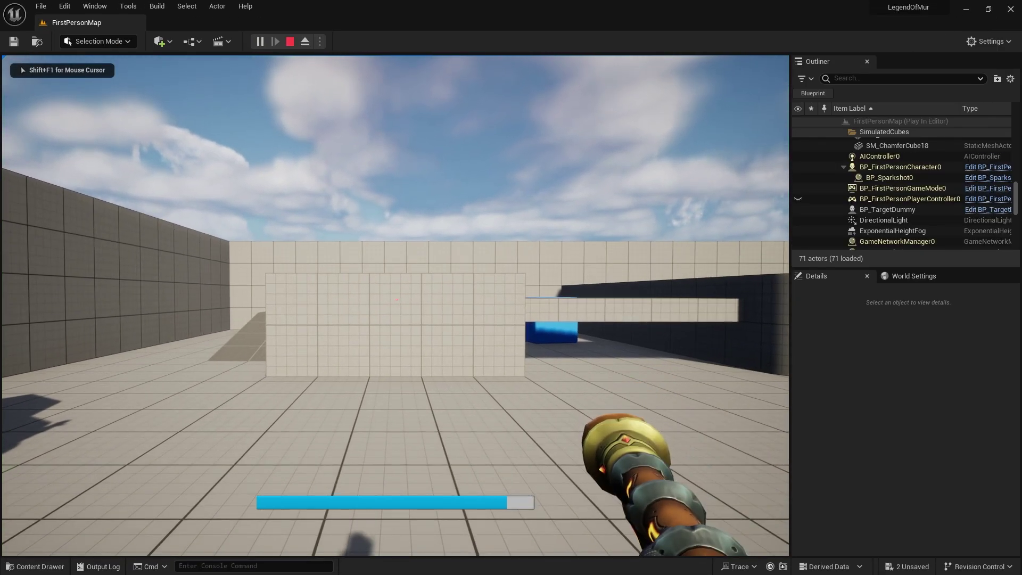
{"action": "key", "text": "d"}
{"action": "key", "text": "w"}
{"action": "key", "text": "w"}
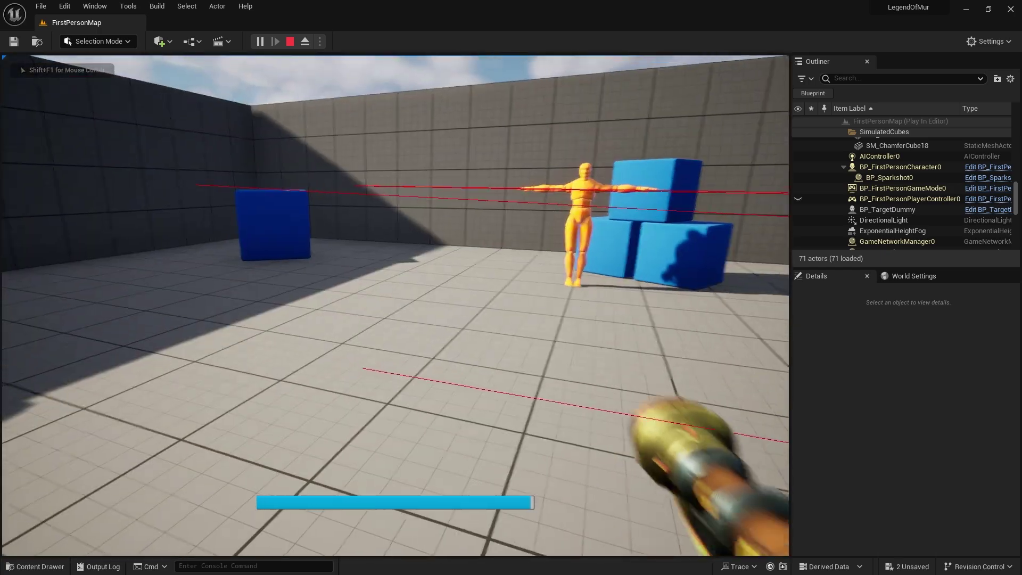
{"action": "key", "text": "a"}
{"action": "key", "text": "w"}
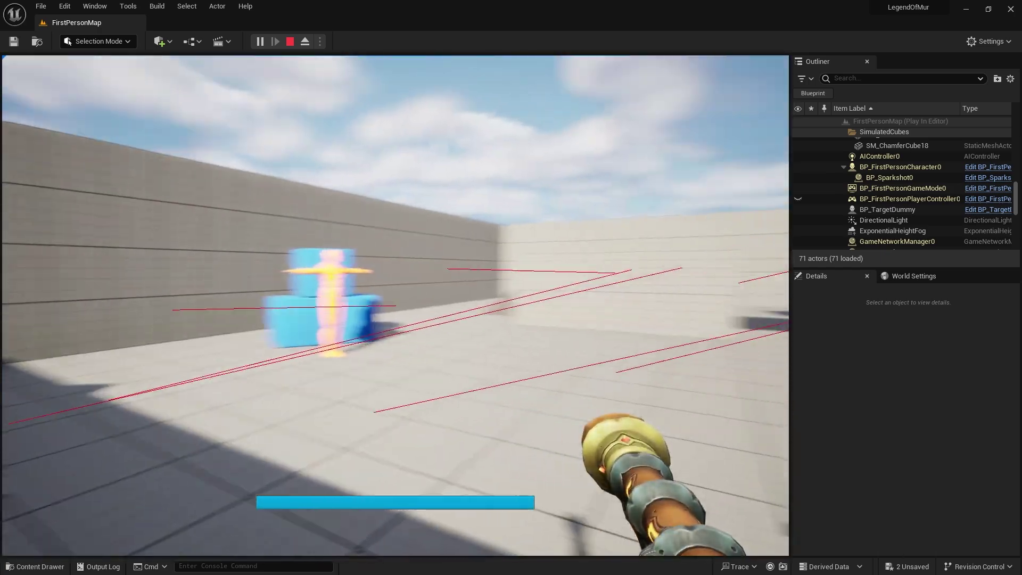
{"action": "key", "text": "d"}
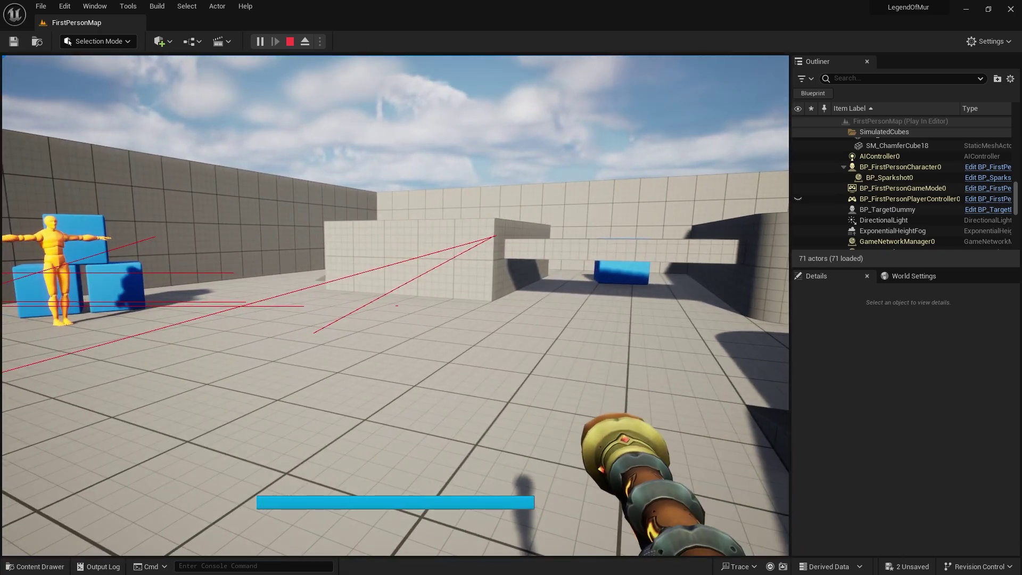
{"action": "key", "text": "w"}
{"action": "key", "text": "d"}
{"action": "key", "text": "Escape"}
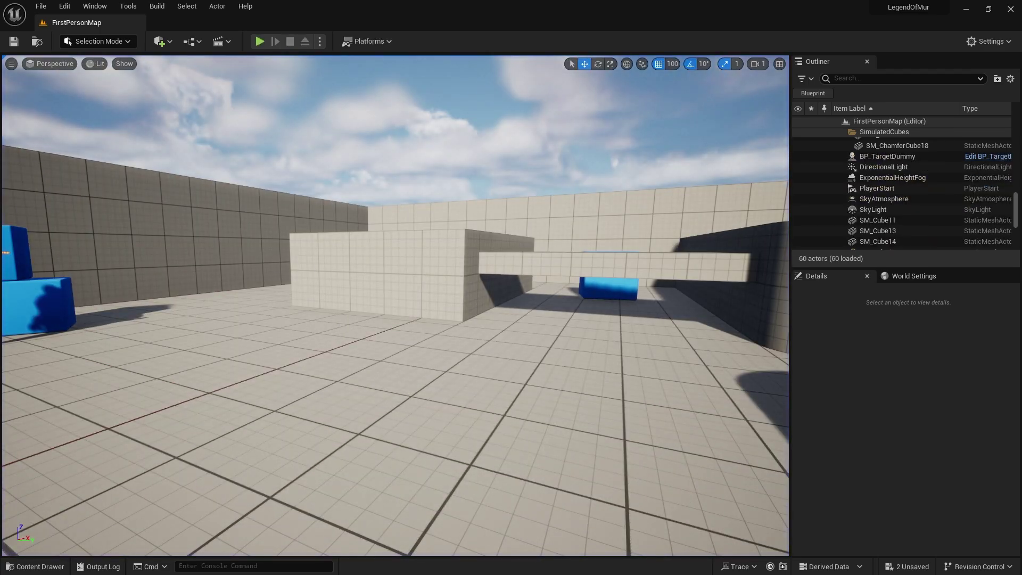
- Show the project's Game > Blueprints folder in the Content Drawer, and switch to the web browser with Freesound open
{"action": "left_click", "coordinate": [36, 567]}
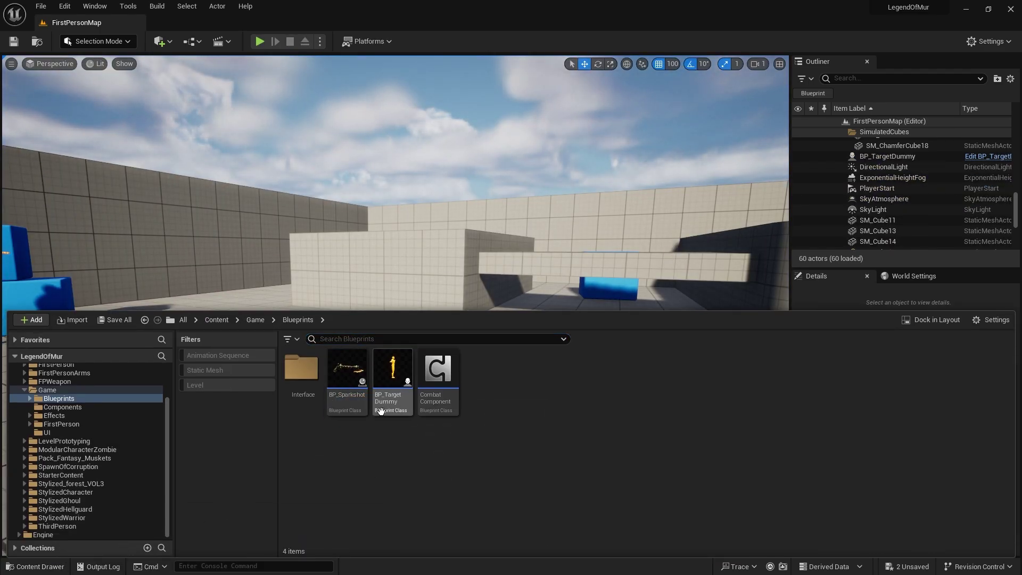
{"action": "mouse_move", "coordinate": [387, 409]}
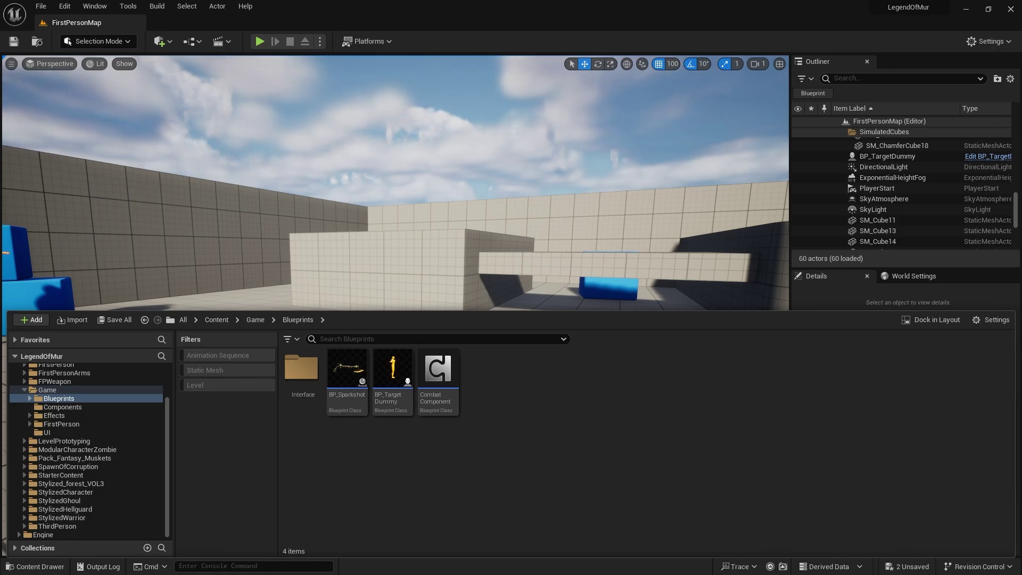
{"action": "left_click_drag", "start_coordinate": [1021, 193], "coordinate": [586, 116]}
{"action": "double_click", "coordinate": [580, 122]}
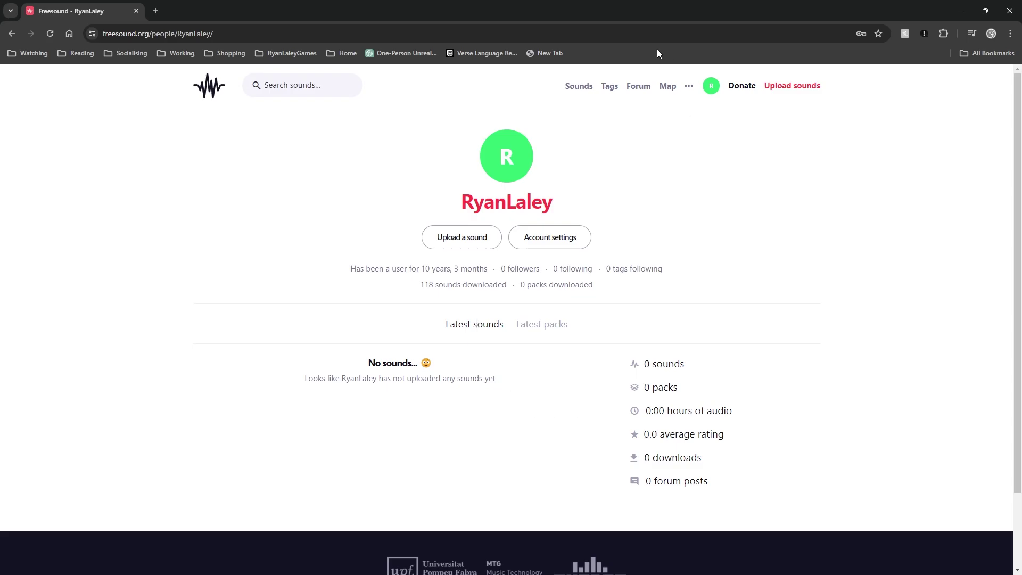
- Go to the Freesound home page and search the sound library for "musket"
{"action": "left_click", "coordinate": [213, 91]}
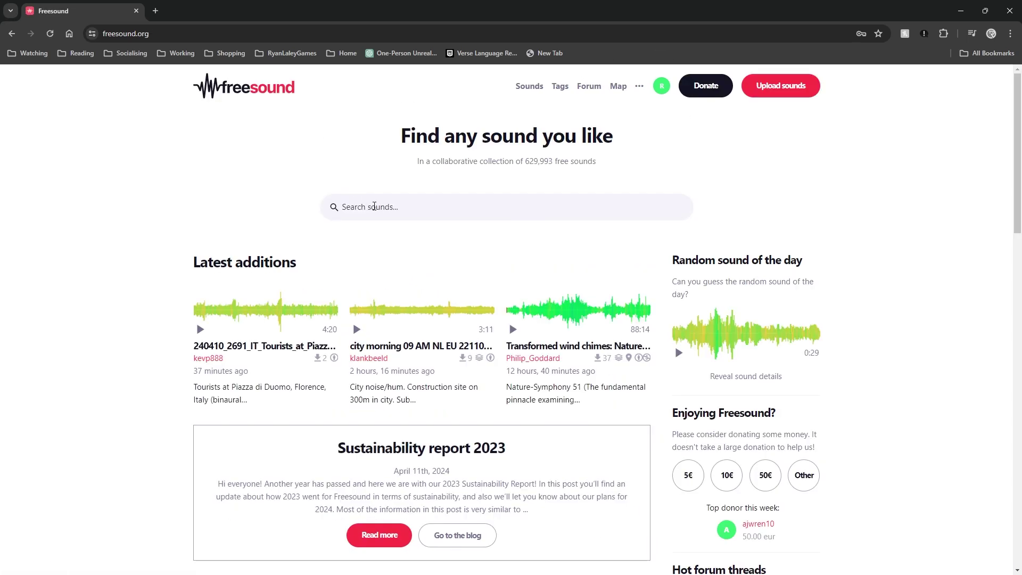
{"action": "left_click", "coordinate": [374, 207]}
{"action": "type", "text": "musket"}
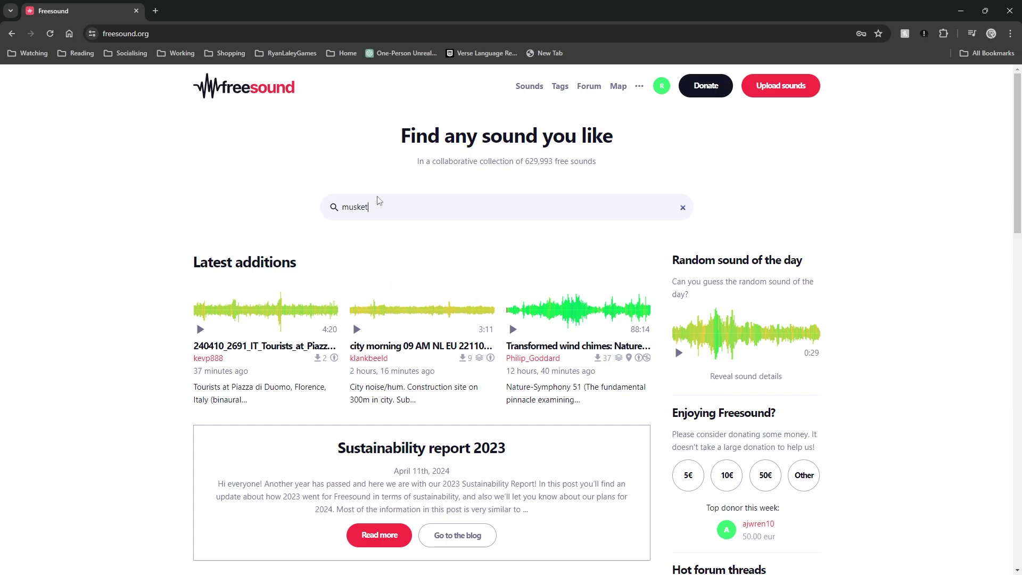
{"action": "key", "text": "Return"}
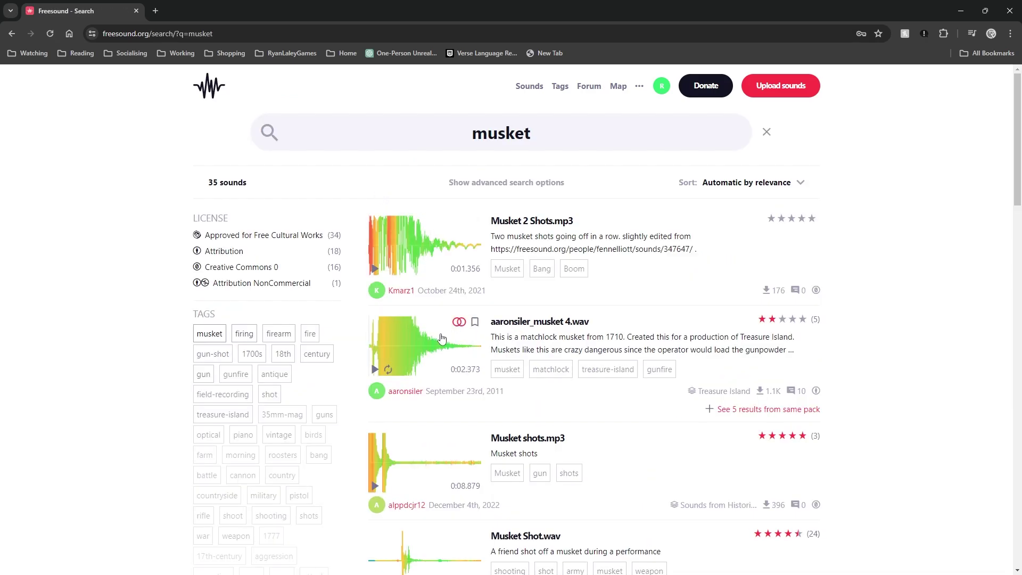
- Preview the sounds Musket shots.mp3, Musket 2 Shots.mp3 and Musket Shot.wav in the search results
{"action": "left_click", "coordinate": [376, 486]}
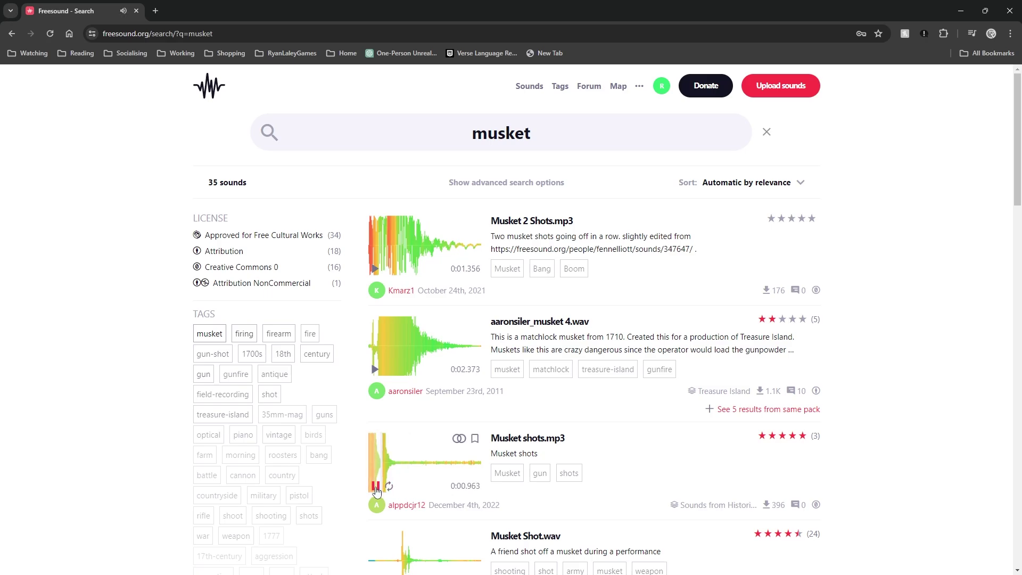
{"action": "left_click", "coordinate": [375, 269]}
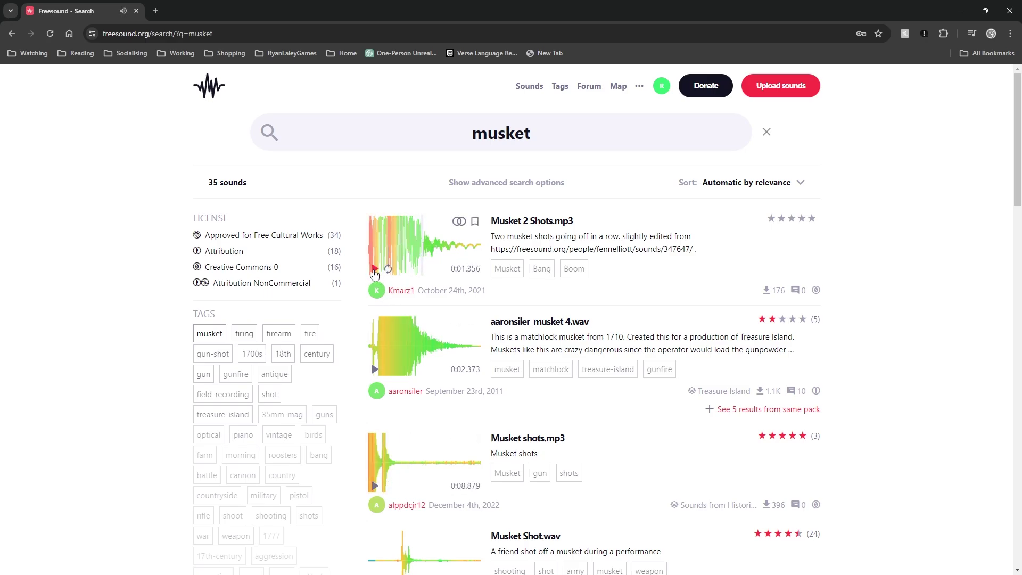
{"action": "scroll", "coordinate": [420, 458], "scroll_direction": "down", "scroll_amount": 4}
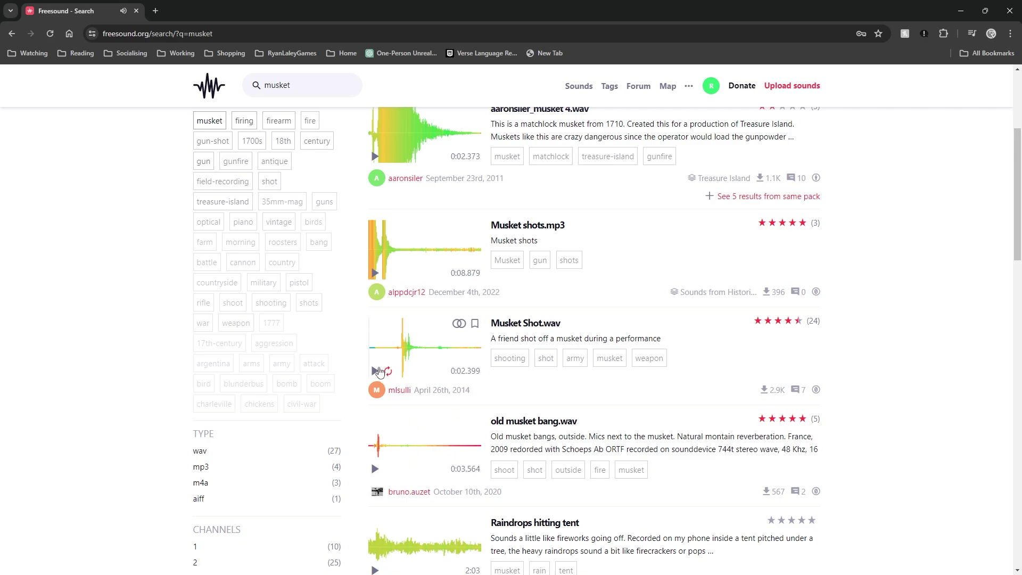
{"action": "left_click", "coordinate": [375, 376]}
{"action": "left_click", "coordinate": [377, 372]}
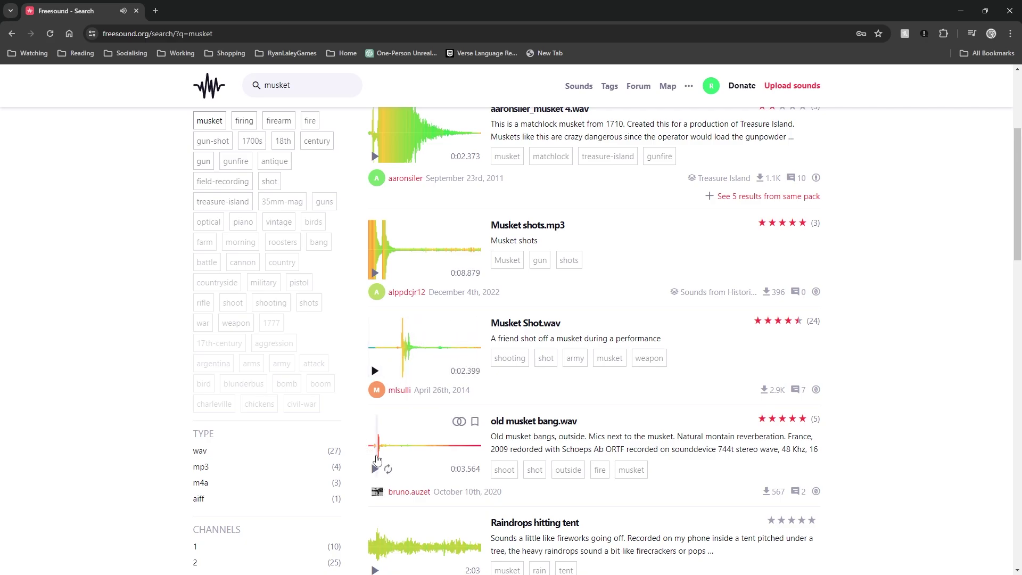
- Listen to old musket bang.wav and compare it with Musket Shot.wav
{"action": "left_click", "coordinate": [375, 469]}
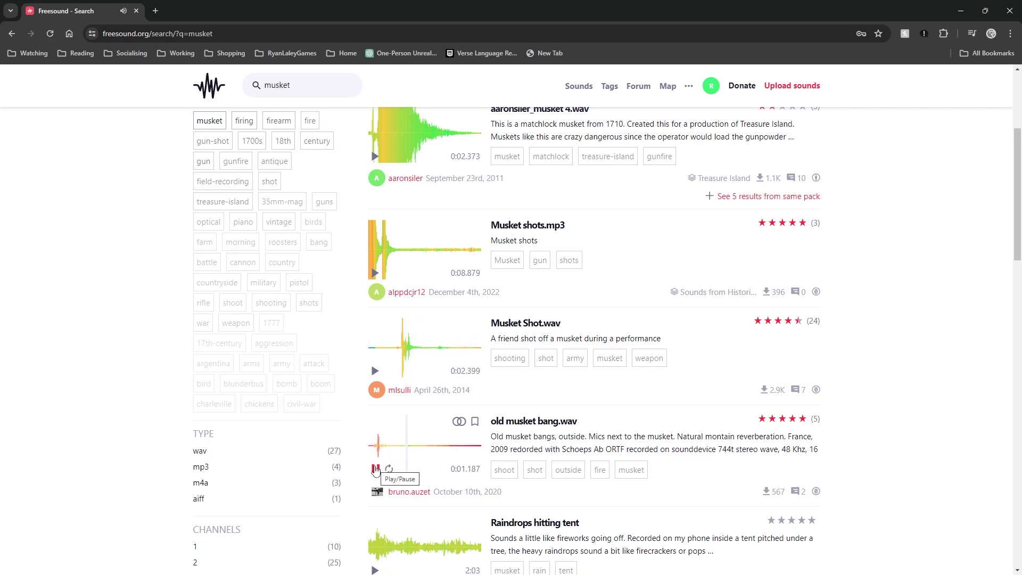
{"action": "scroll", "coordinate": [376, 468], "scroll_direction": "down", "scroll_amount": 2}
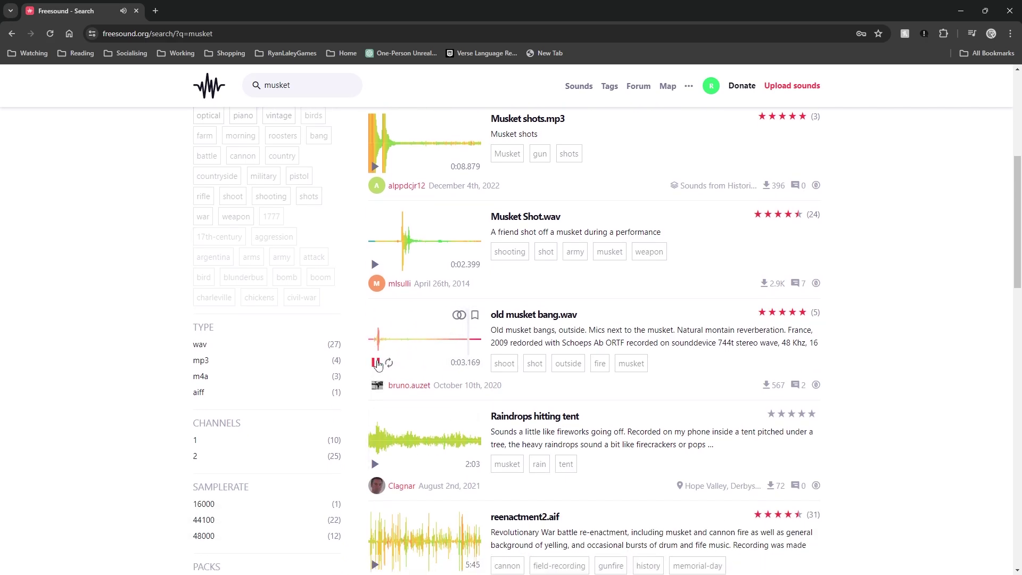
{"action": "left_click", "coordinate": [375, 363]}
{"action": "left_click", "coordinate": [375, 264]}
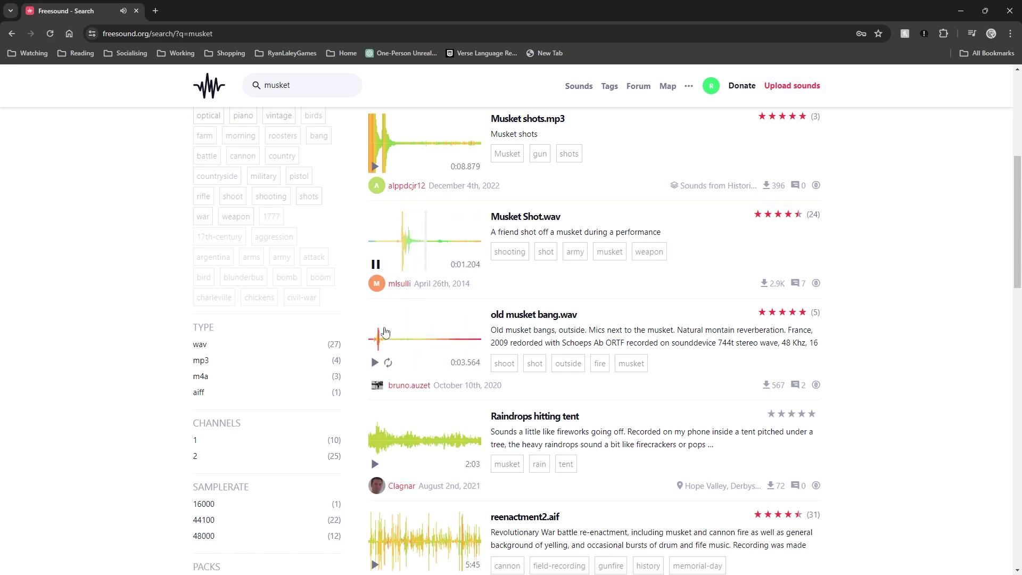
- Browse further through the musket results and preview musket_fire_7.wav
{"action": "scroll", "coordinate": [440, 314], "scroll_direction": "down", "scroll_amount": 3}
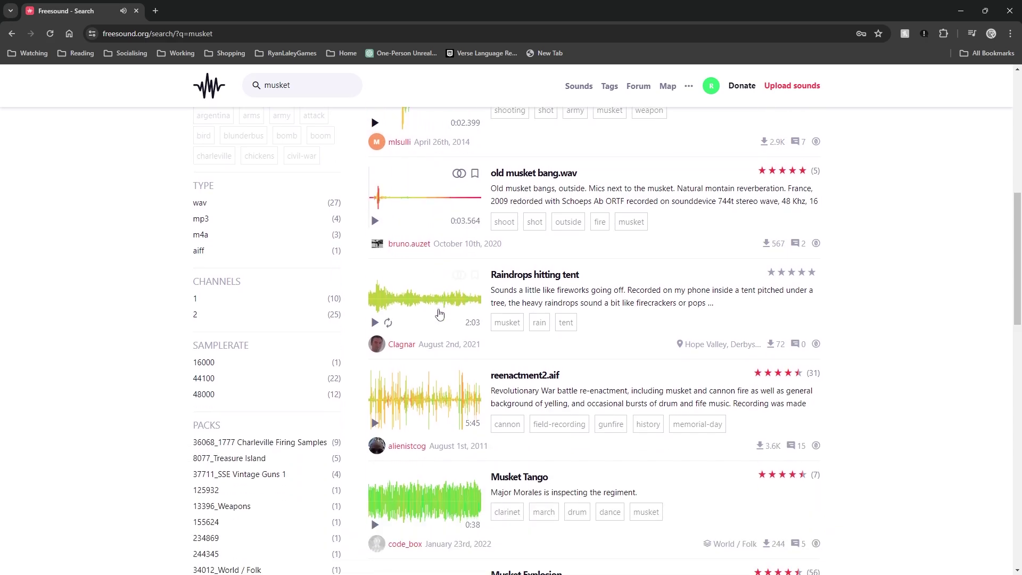
{"action": "scroll", "coordinate": [440, 314], "scroll_direction": "down", "scroll_amount": 3}
{"action": "scroll", "coordinate": [432, 458], "scroll_direction": "down", "scroll_amount": 2}
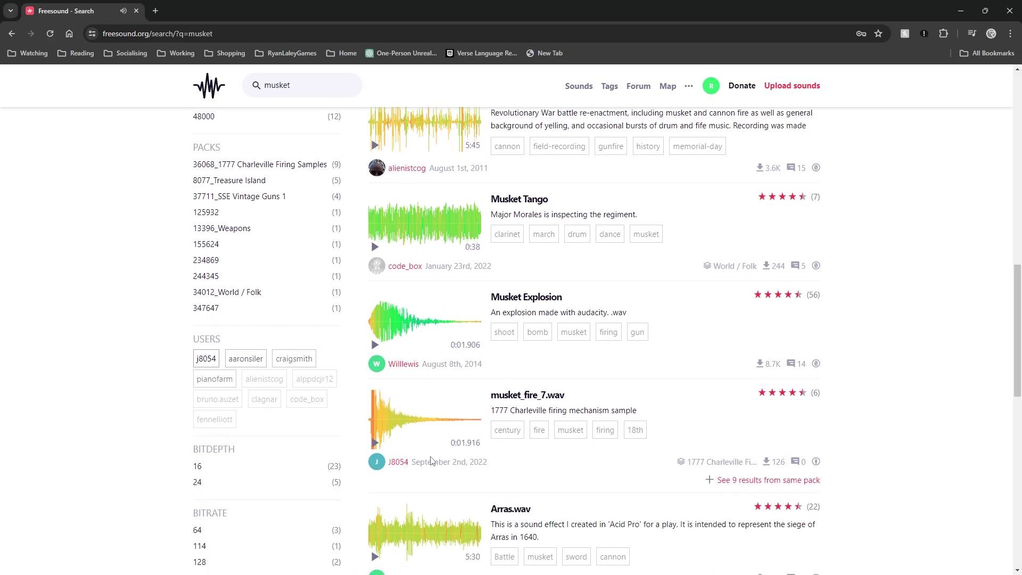
{"action": "left_click", "coordinate": [374, 437]}
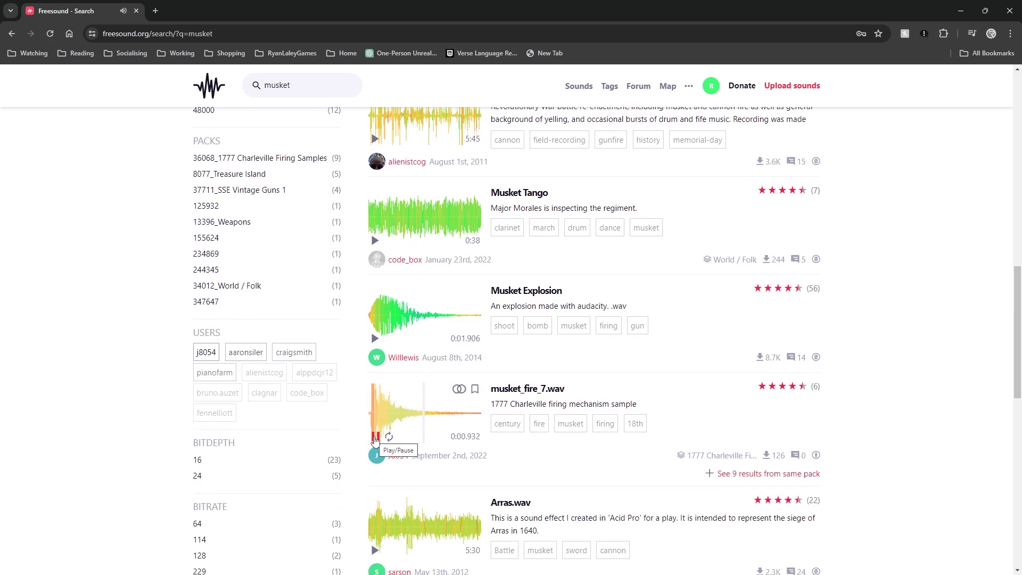
{"action": "scroll", "coordinate": [374, 437], "scroll_direction": "down", "scroll_amount": 3}
{"action": "scroll", "coordinate": [439, 332], "scroll_direction": "up", "scroll_amount": 9}
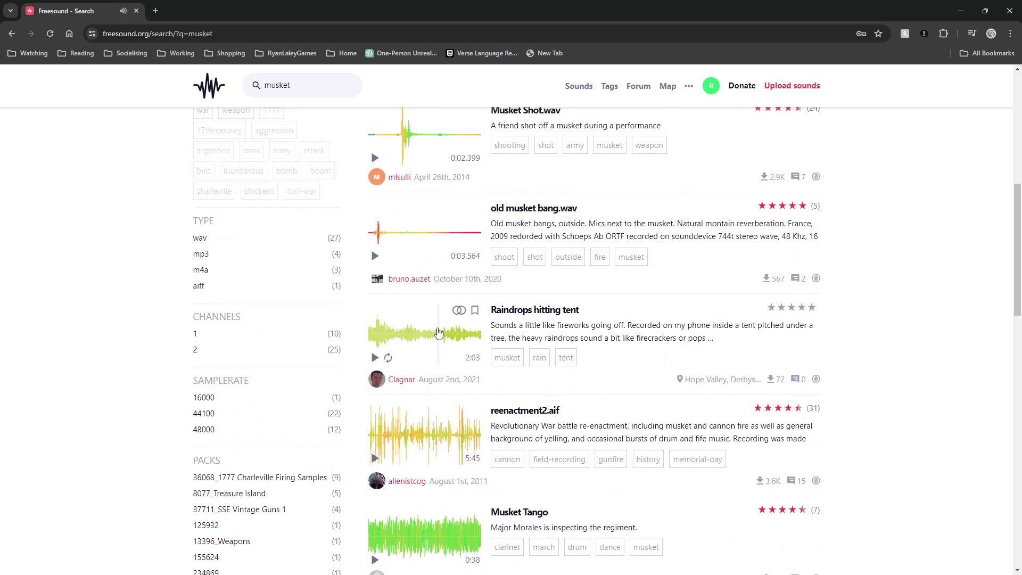
- Replay old musket bang.wav, open its sound page and download the sound
{"action": "left_click", "coordinate": [375, 257]}
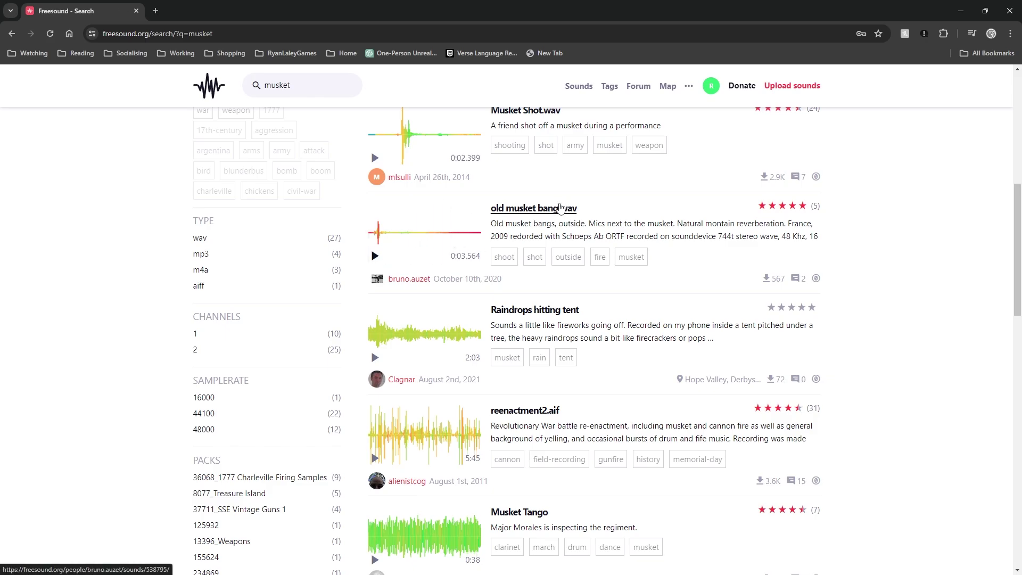
{"action": "left_click", "coordinate": [560, 208]}
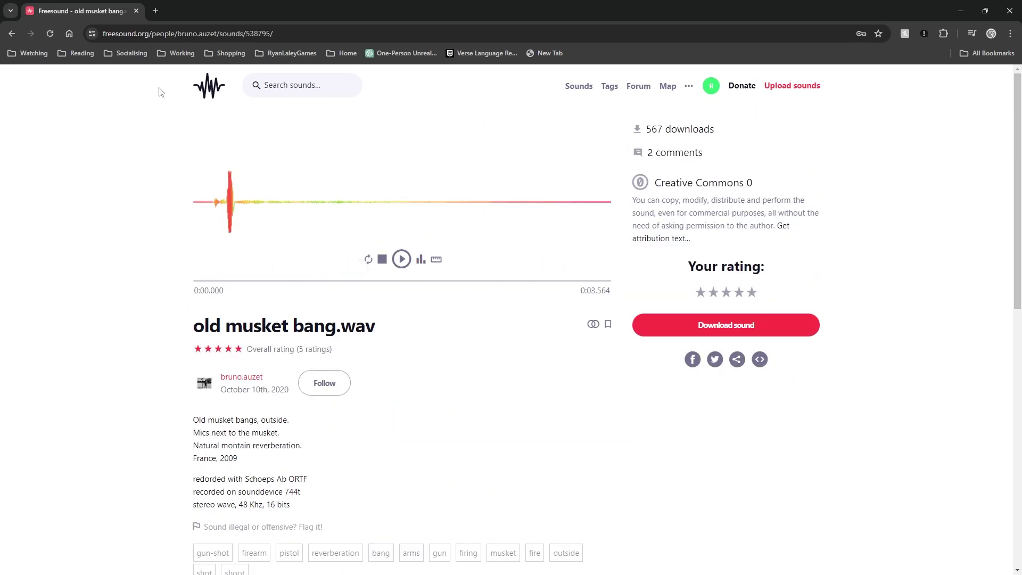
{"action": "left_click", "coordinate": [726, 325]}
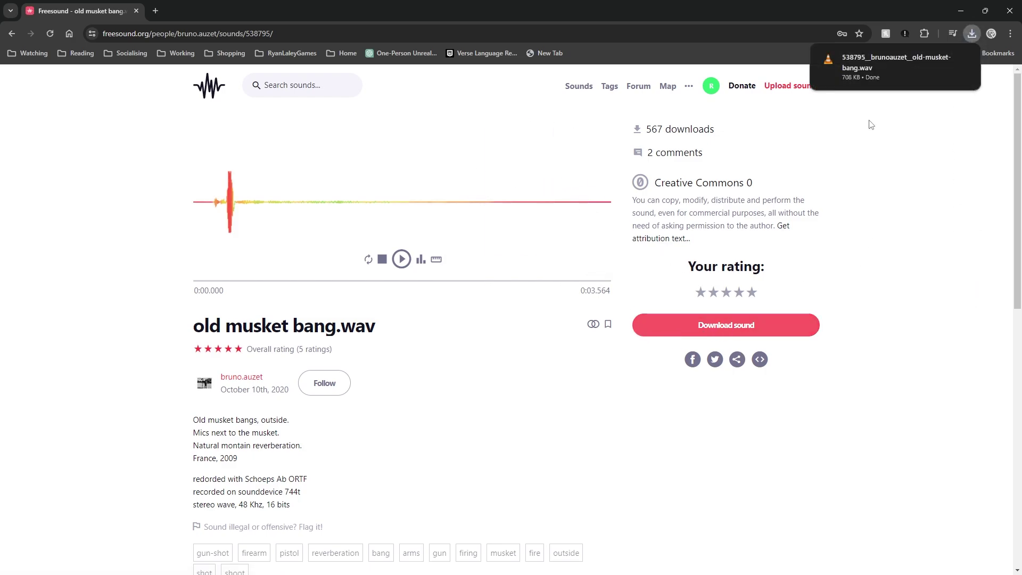
- Switch to Unreal Editor and create a folder named SoundEffects inside the Game > Effects folder
{"action": "left_click_drag", "start_coordinate": [438, 11], "coordinate": [482, 1]}
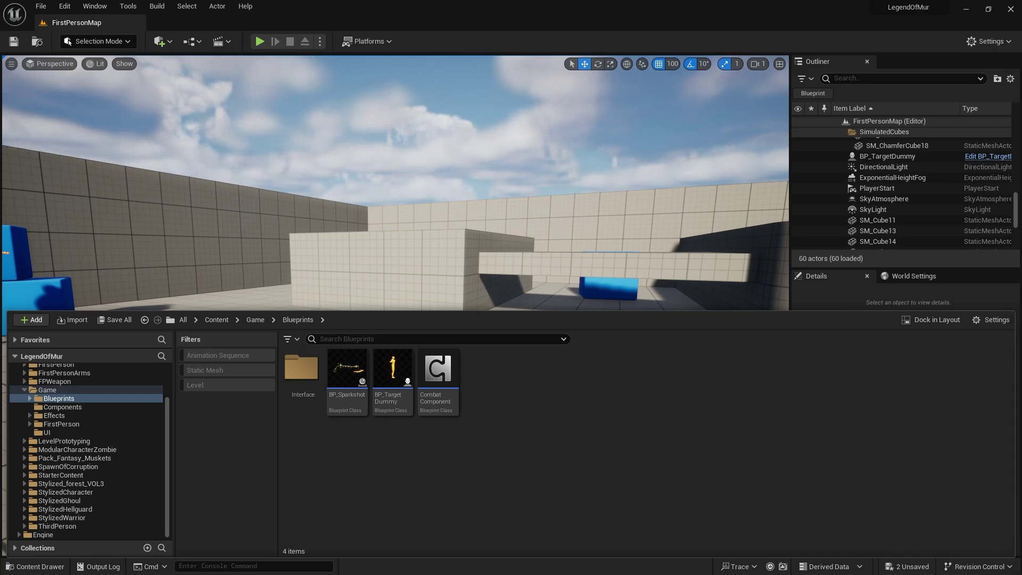
{"action": "left_click_drag", "start_coordinate": [724, 318], "coordinate": [533, 390]}
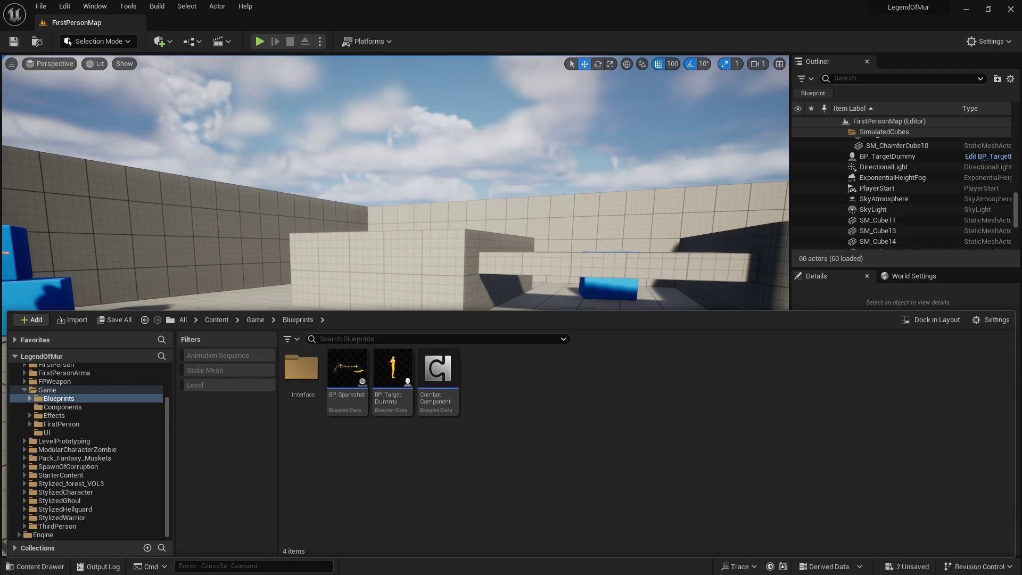
{"action": "left_click", "coordinate": [255, 320]}
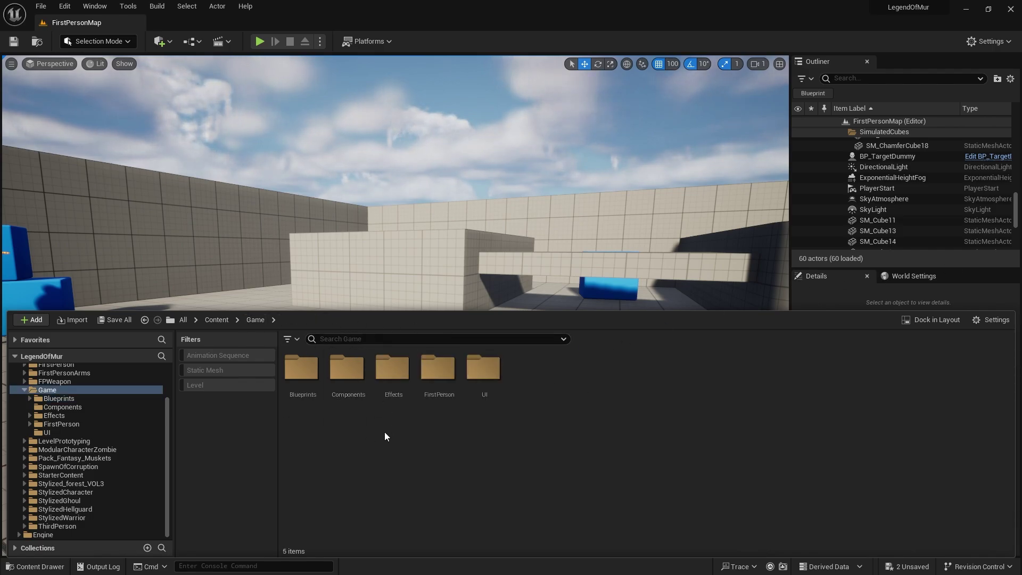
{"action": "double_click", "coordinate": [393, 367]}
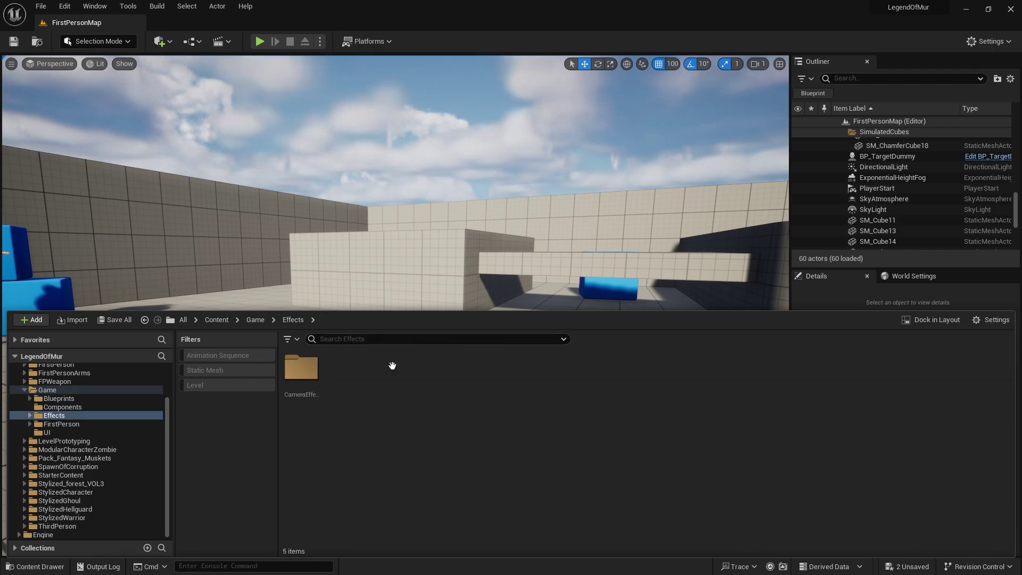
{"action": "right_click", "coordinate": [362, 376]}
{"action": "left_click", "coordinate": [398, 245]}
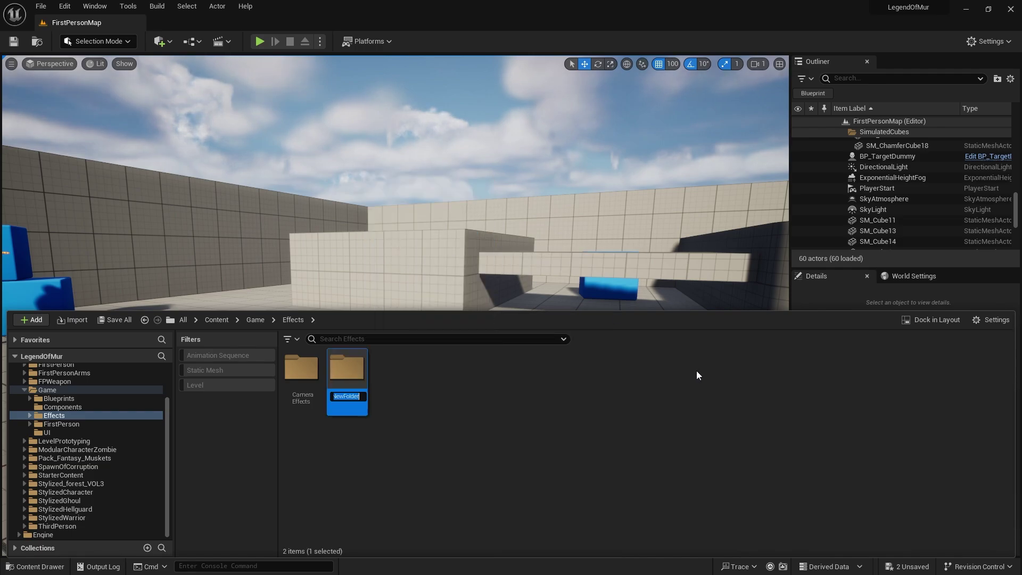
{"action": "type", "text": "SoundEffects"}
{"action": "key", "text": "Return"}
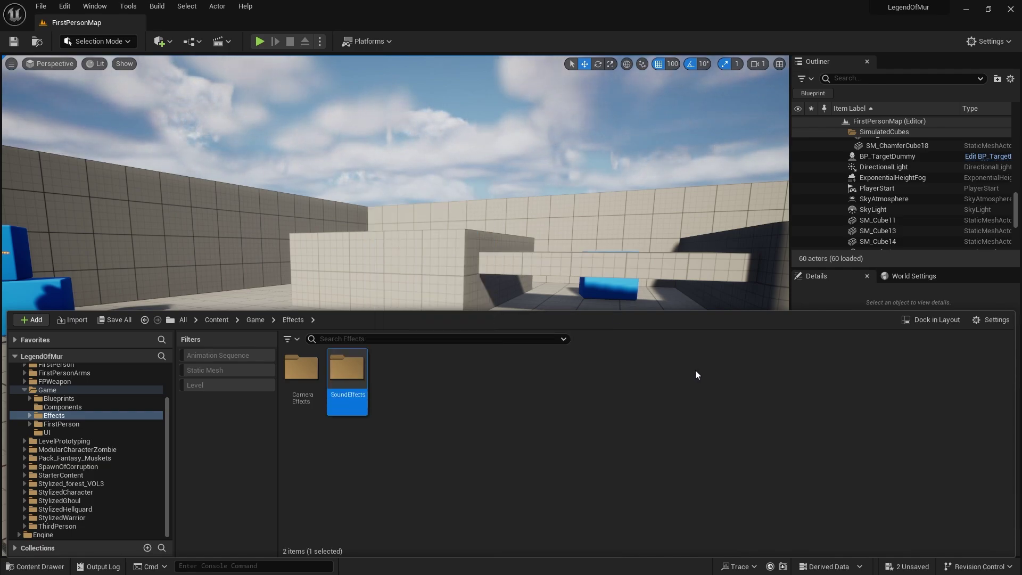
- Import the downloaded old musket bang WAV file into the SoundEffects folder
{"action": "double_click", "coordinate": [357, 374]}
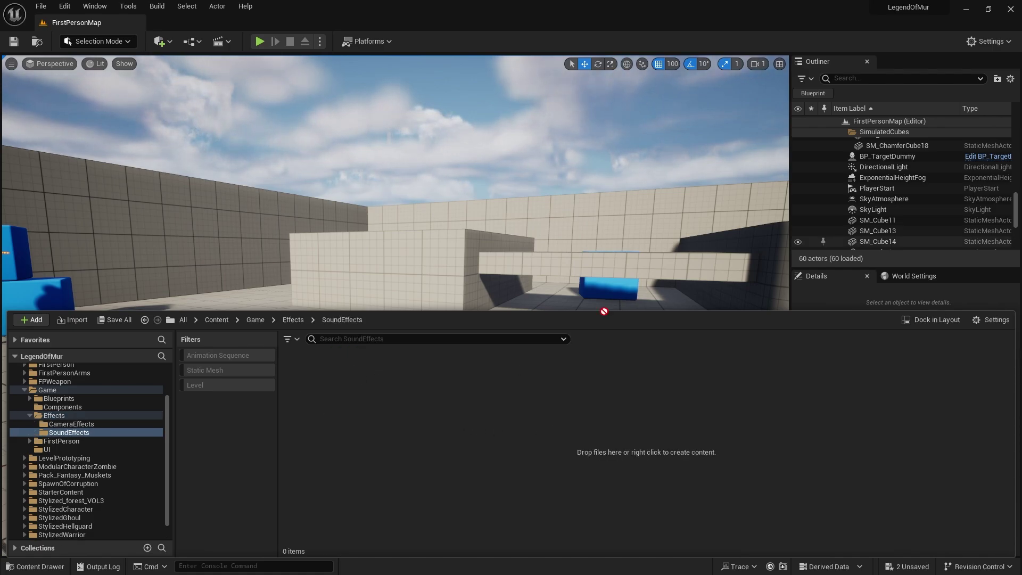
{"action": "key", "text": "ctrl+space"}
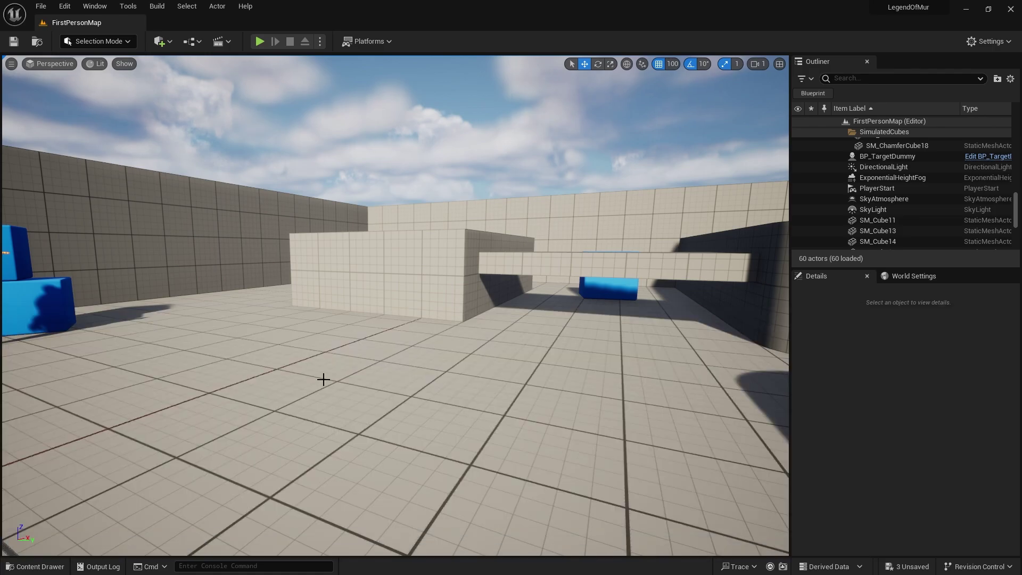
{"action": "left_click", "coordinate": [35, 566]}
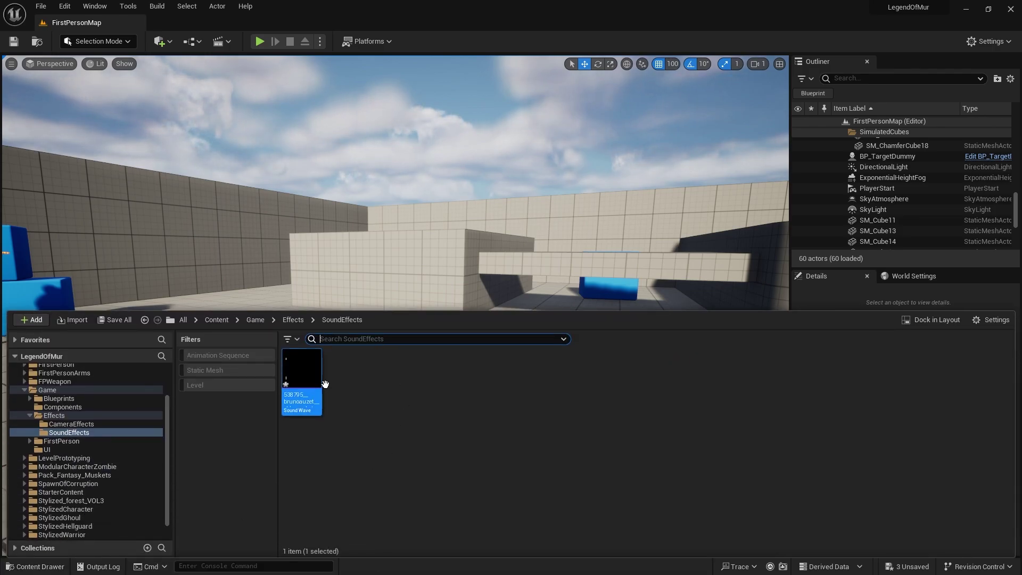
- Rename the imported sound wave to sfx_musketshot and play it
{"action": "left_click", "coordinate": [301, 369]}
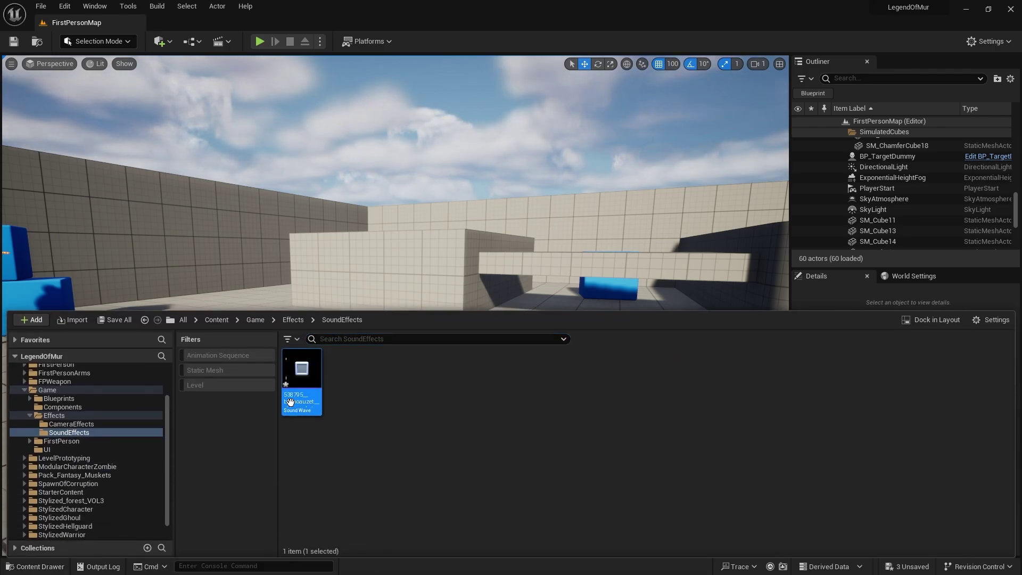
{"action": "key", "text": "F2"}
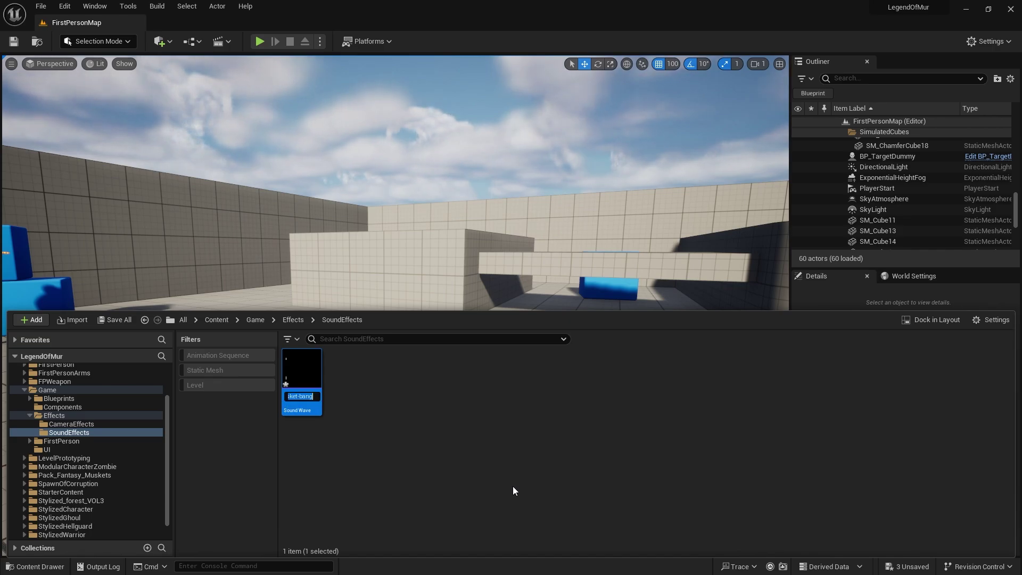
{"action": "type", "text": "sfx"}
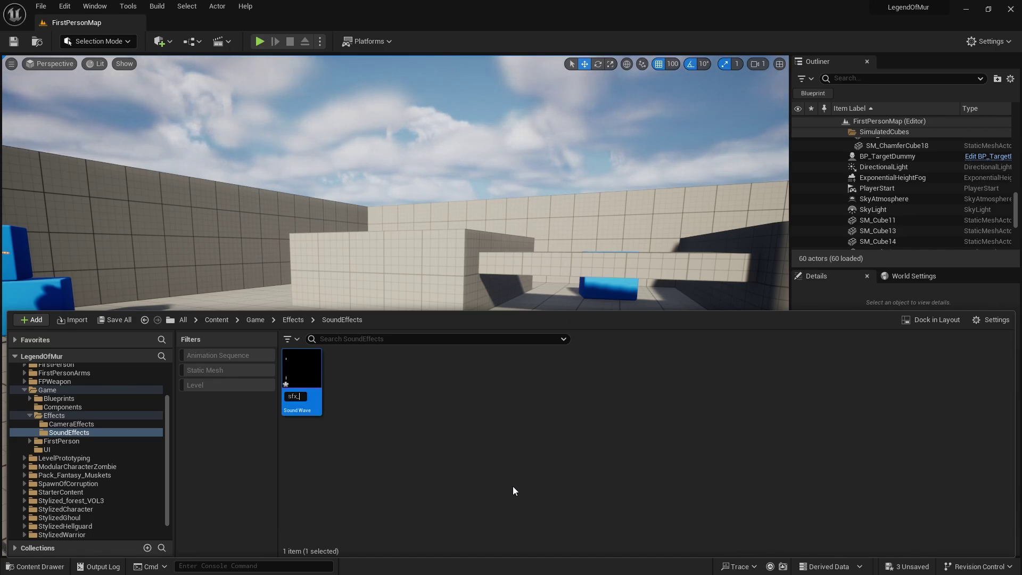
{"action": "type", "text": "_mu"}
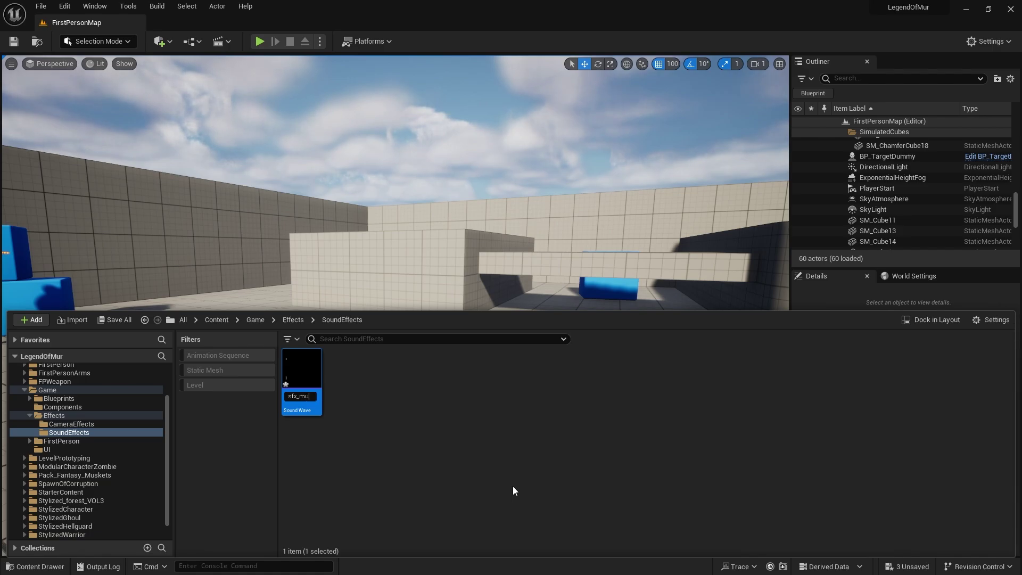
{"action": "type", "text": "ske"}
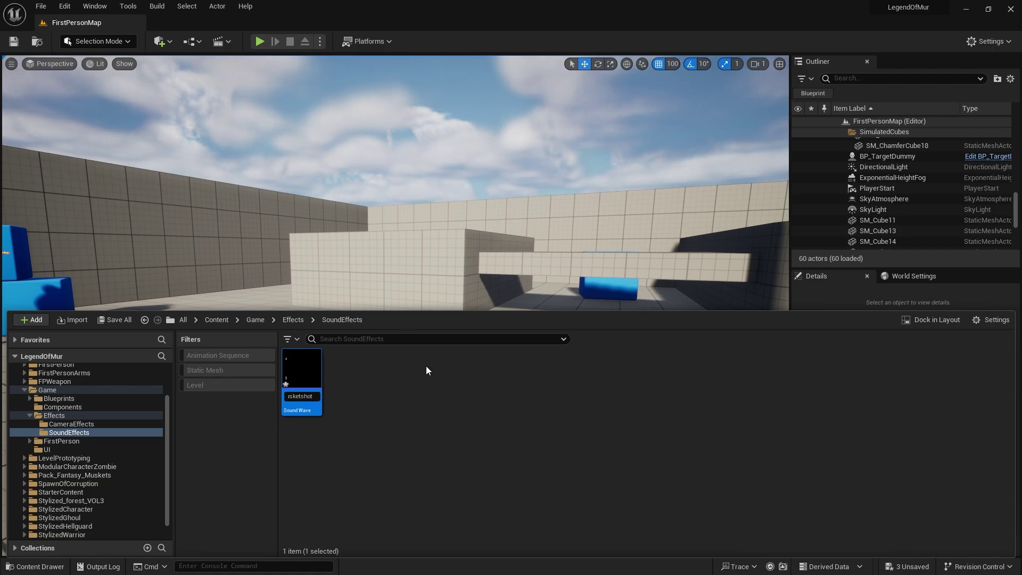
{"action": "type", "text": "tshot"}
{"action": "key", "text": "Return"}
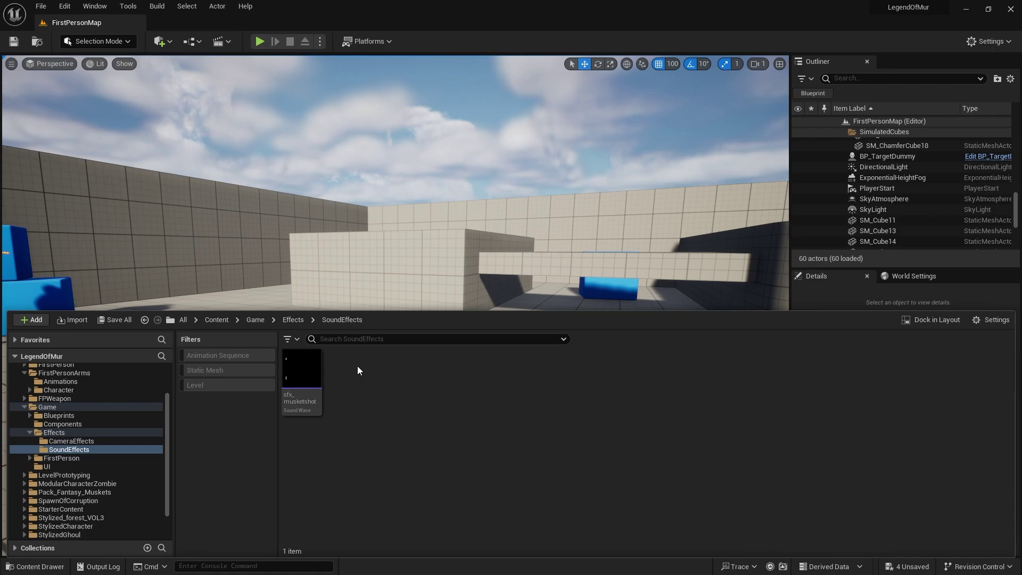
{"action": "mouse_move", "coordinate": [303, 366]}
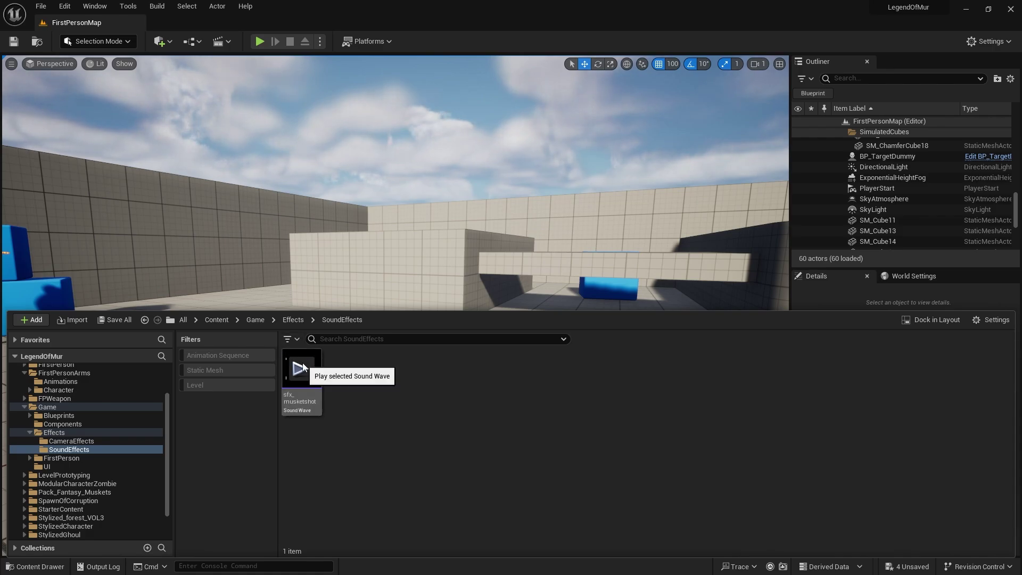
{"action": "left_click", "coordinate": [302, 367]}
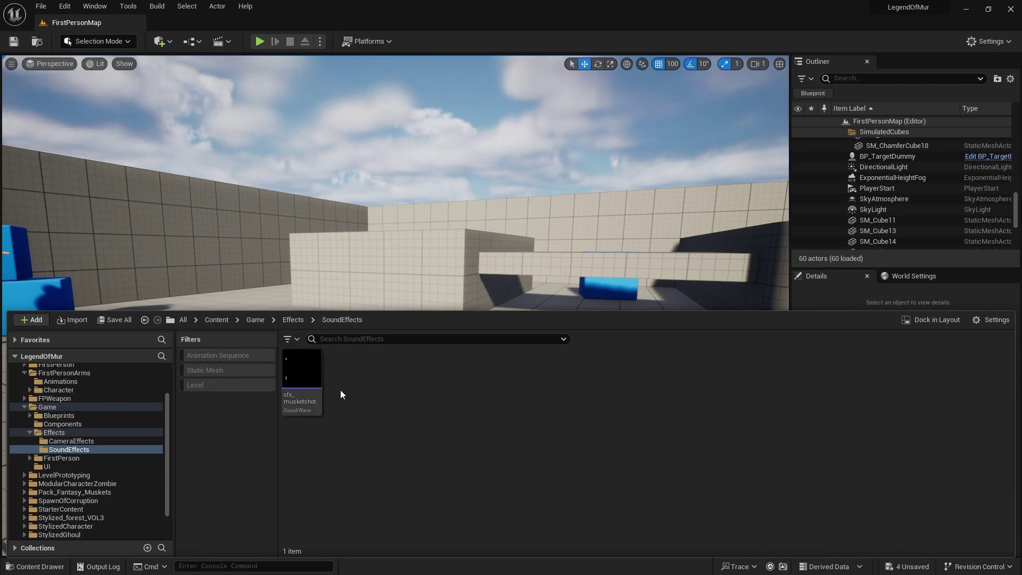
- Switch to Audacity, skip its update and load the downloaded old musket bang WAV file as a track
{"action": "mouse_move", "coordinate": [301, 392]}
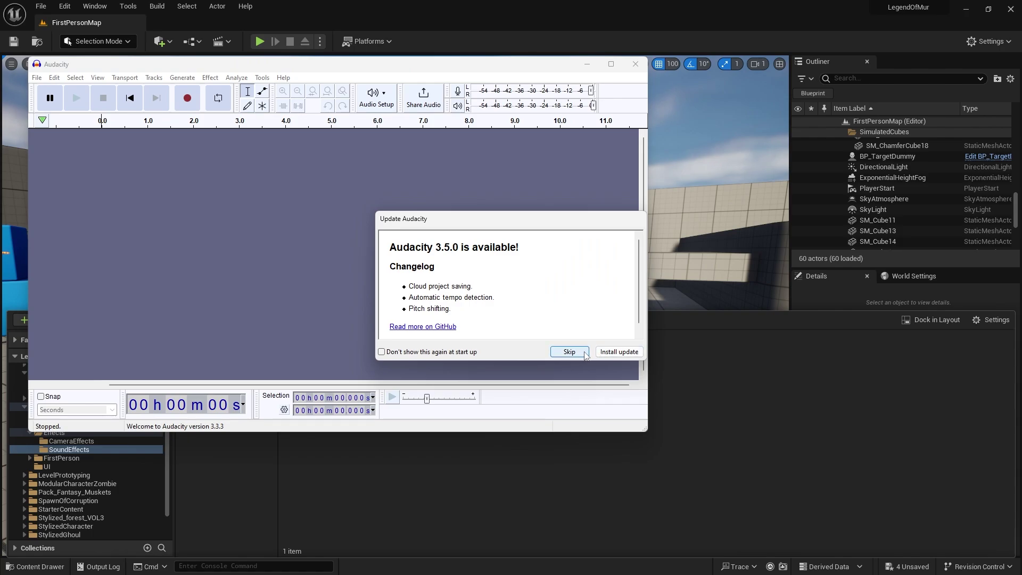
{"action": "left_click", "coordinate": [569, 352]}
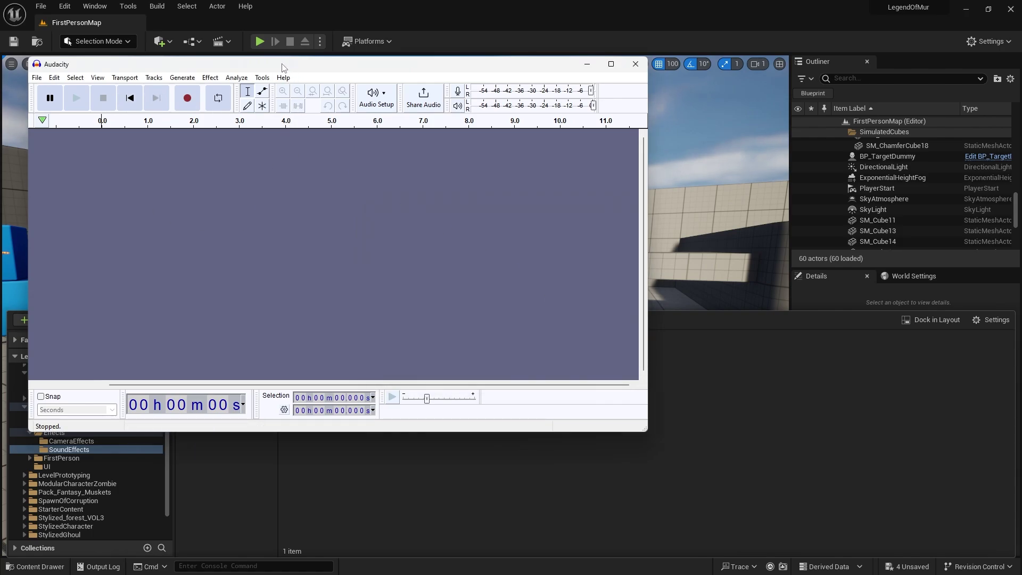
{"action": "left_click_drag", "start_coordinate": [282, 64], "coordinate": [451, 176]}
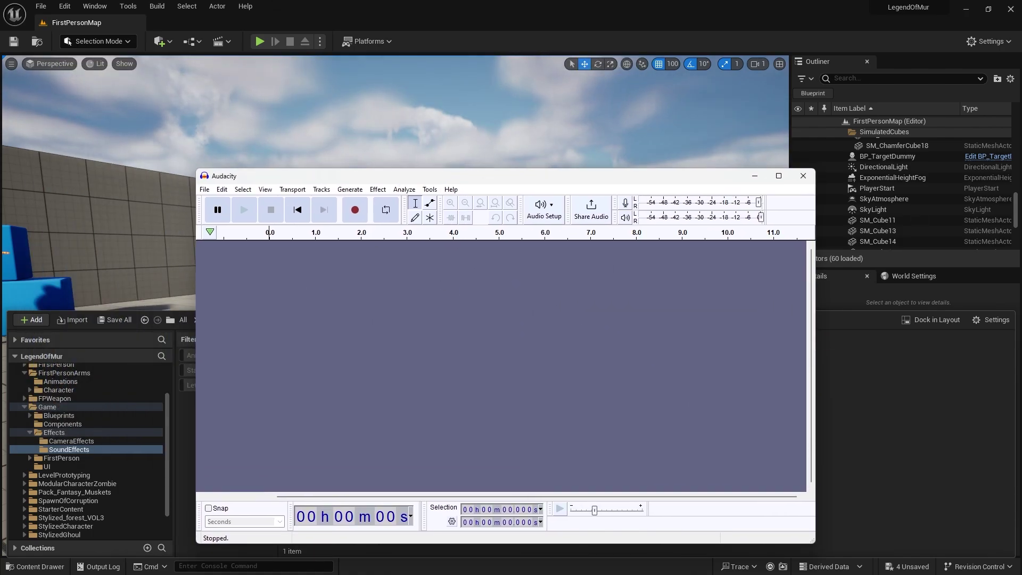
{"action": "left_click_drag", "start_coordinate": [696, 289], "coordinate": [416, 318]}
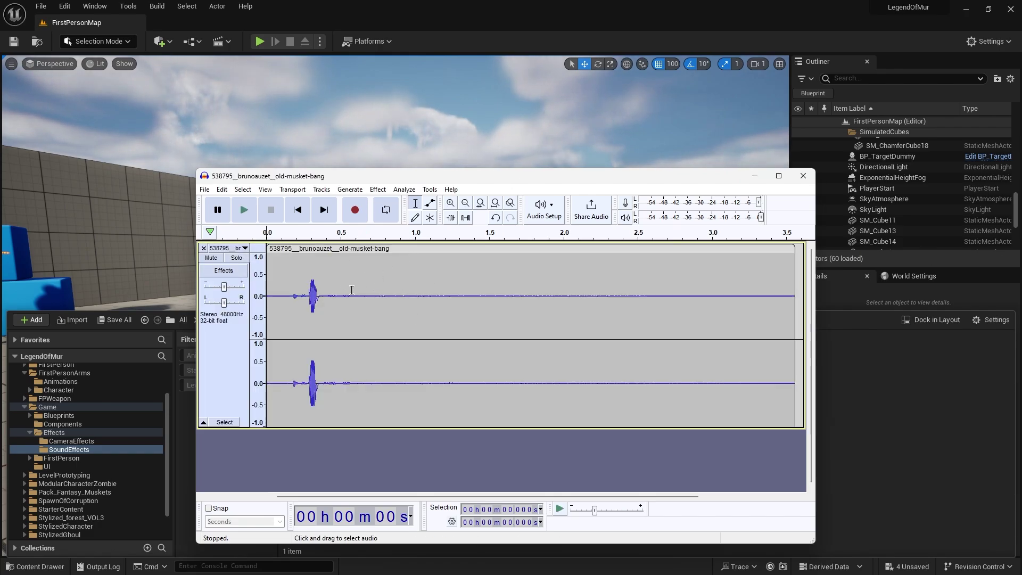
- Delete about the first 0.28 seconds of the track, up to where the musket bang begins
{"action": "left_click", "coordinate": [307, 297]}
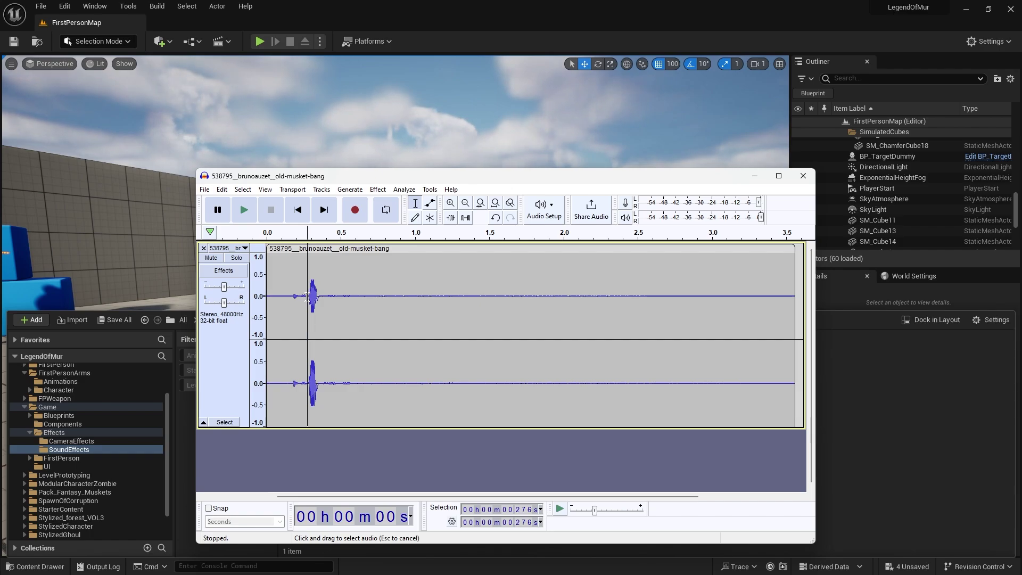
{"action": "left_click_drag", "start_coordinate": [307, 296], "coordinate": [257, 298]}
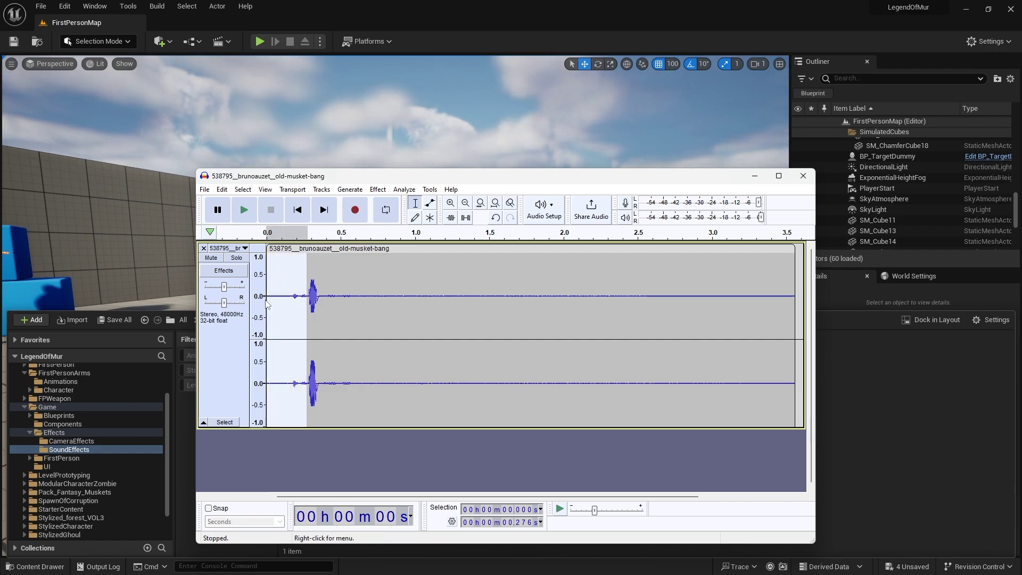
{"action": "key", "text": "Delete"}
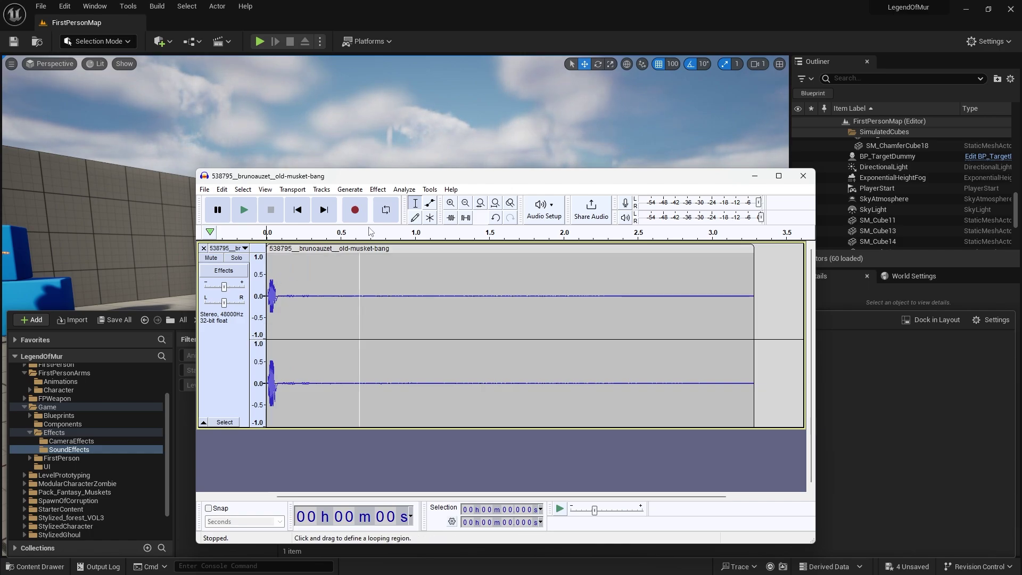
- Maximize the Audacity window and play back the trimmed musket sound
{"action": "double_click", "coordinate": [480, 177]}
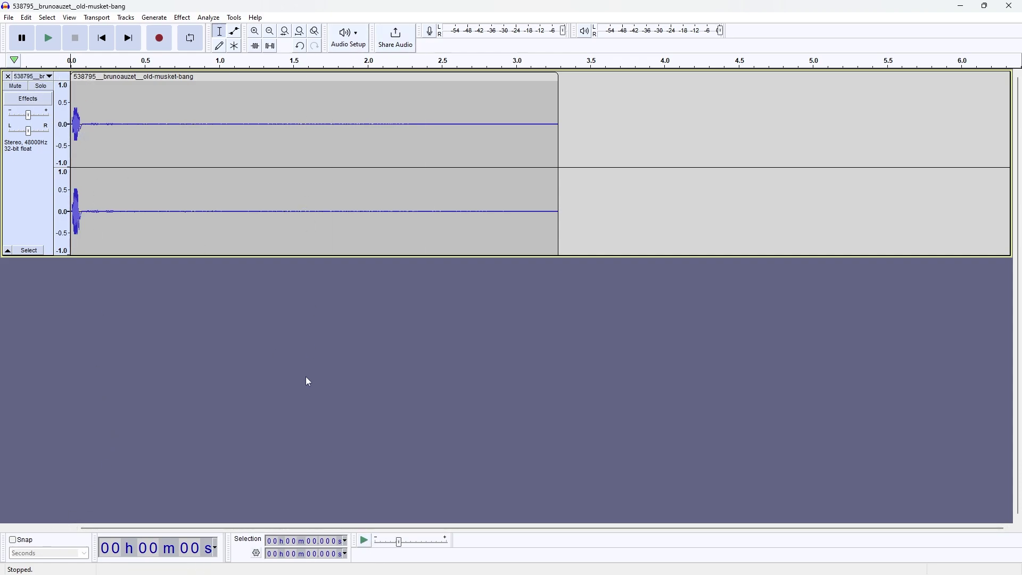
{"action": "left_click", "coordinate": [49, 38]}
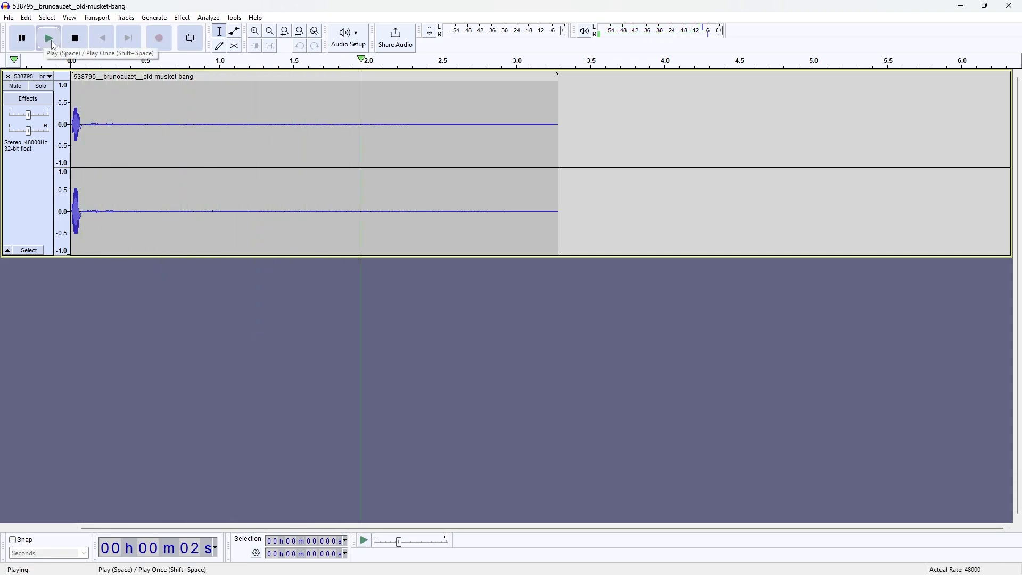
{"action": "left_click", "coordinate": [229, 131]}
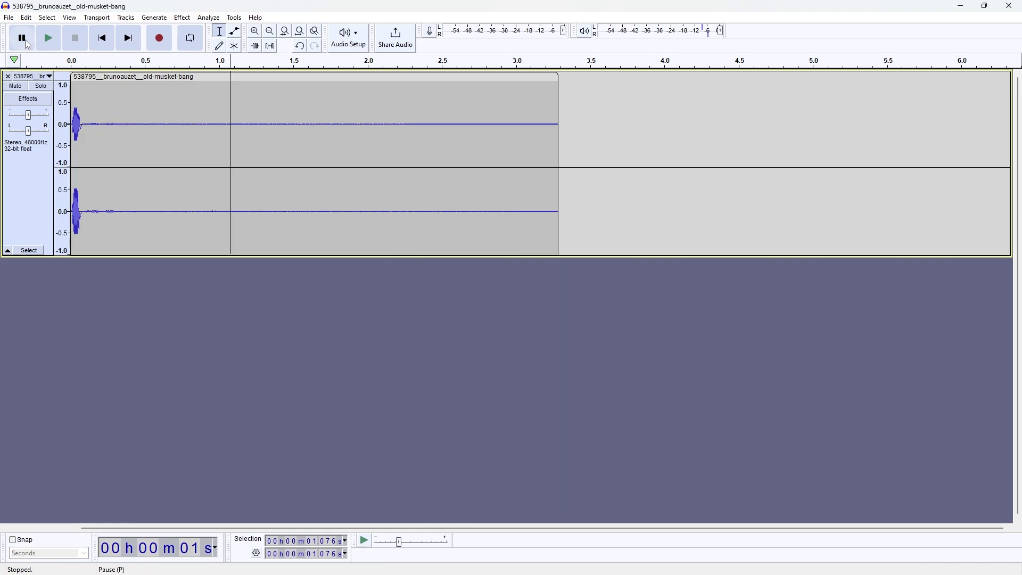
{"action": "left_click_drag", "start_coordinate": [159, 132], "coordinate": [223, 146]}
{"action": "left_click", "coordinate": [203, 139]}
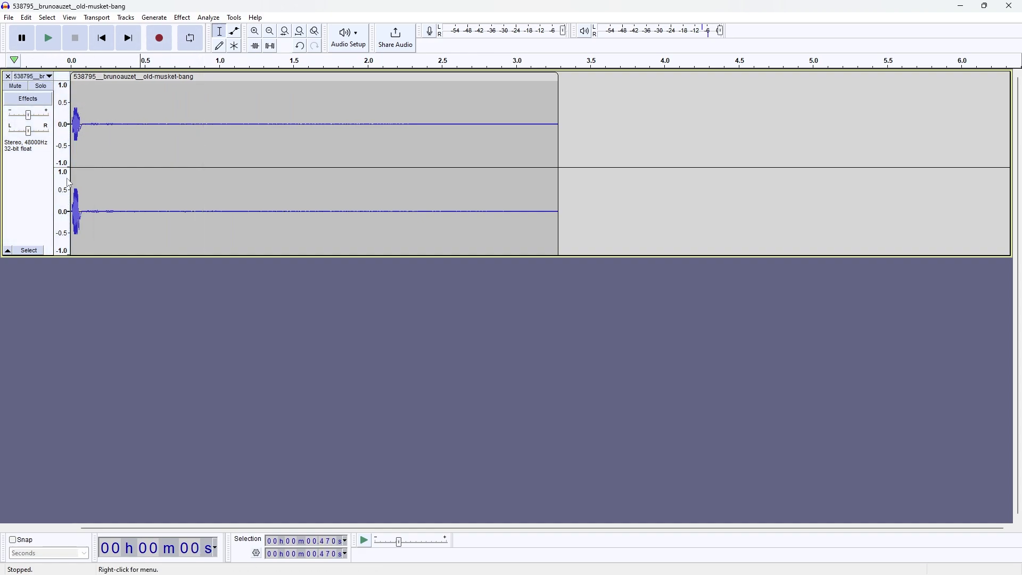
- Mix the whole stereo musket track down to mono and play back the result
{"action": "left_click", "coordinate": [125, 17]}
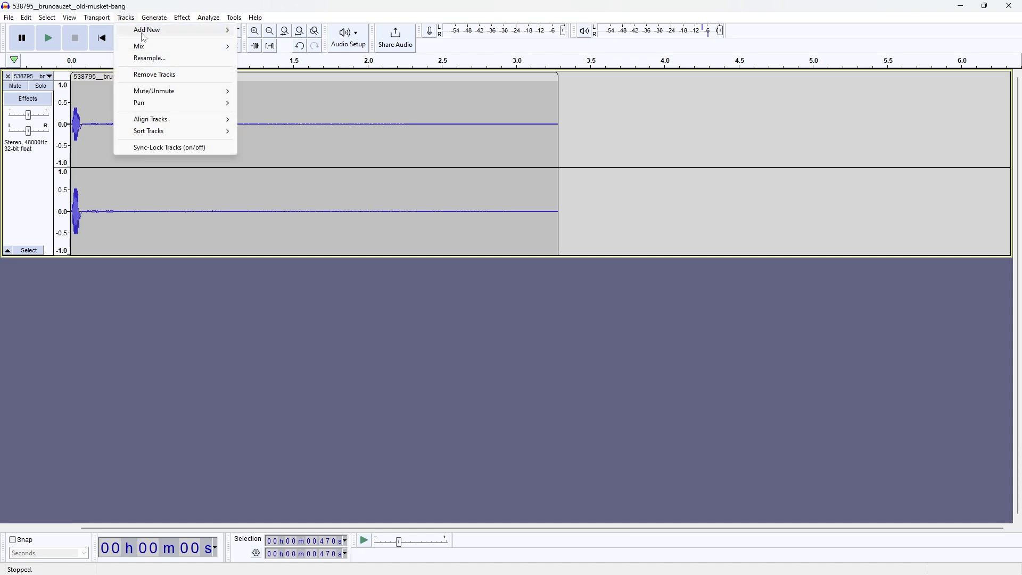
{"action": "mouse_move", "coordinate": [167, 51]}
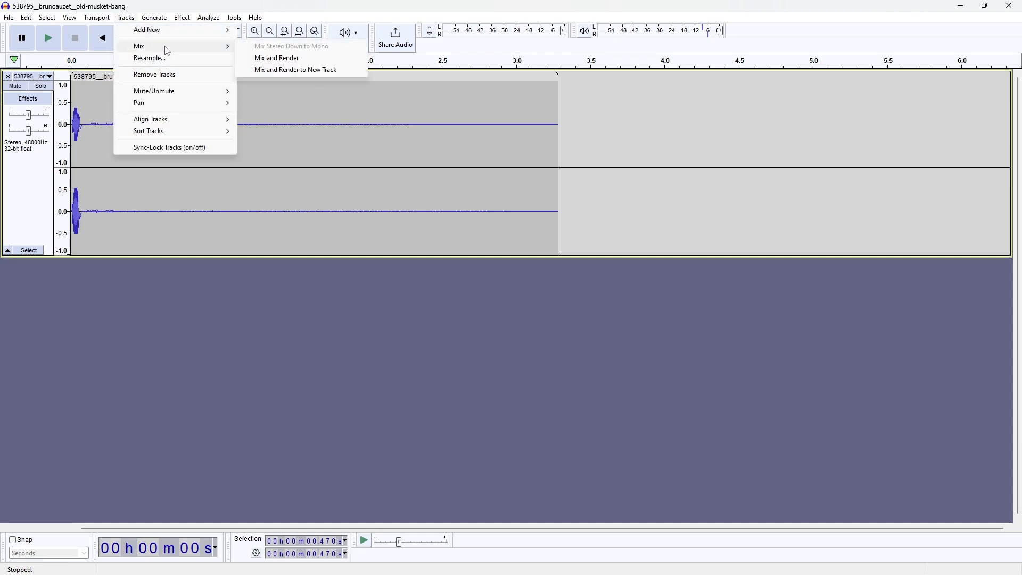
{"action": "left_click", "coordinate": [50, 196]}
{"action": "left_click", "coordinate": [121, 20]}
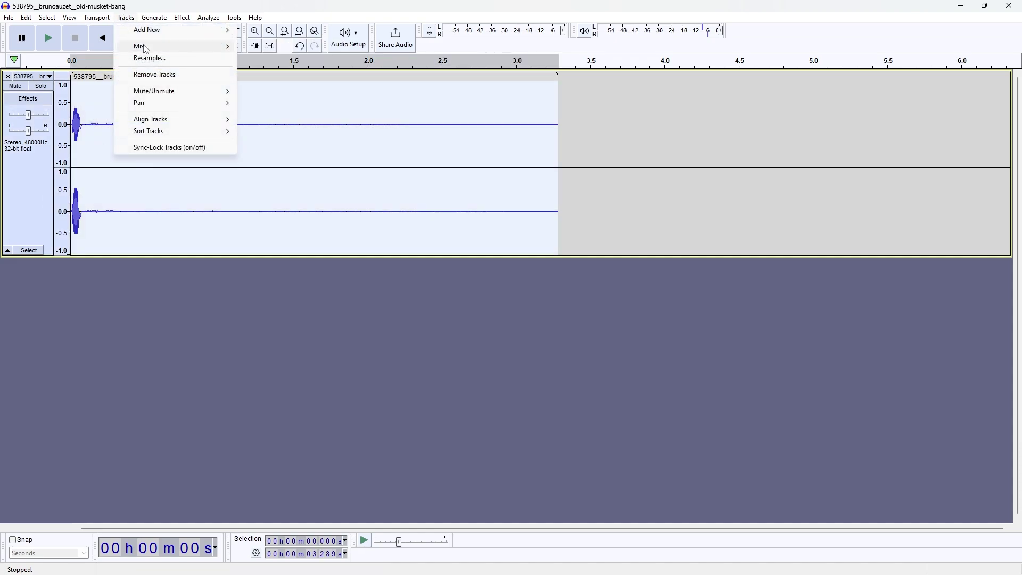
{"action": "mouse_move", "coordinate": [176, 46]}
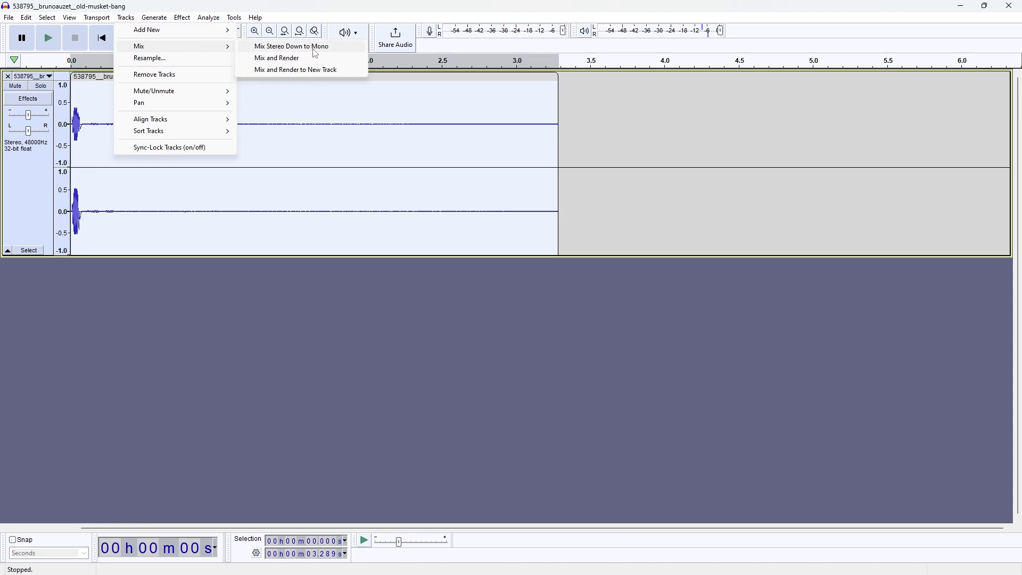
{"action": "left_click", "coordinate": [315, 47]}
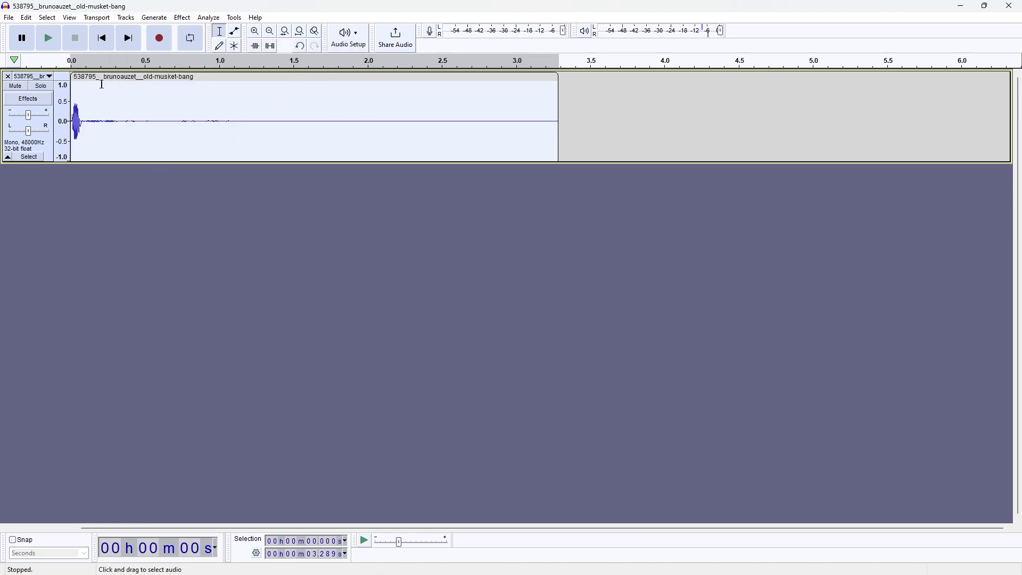
{"action": "left_click", "coordinate": [54, 42]}
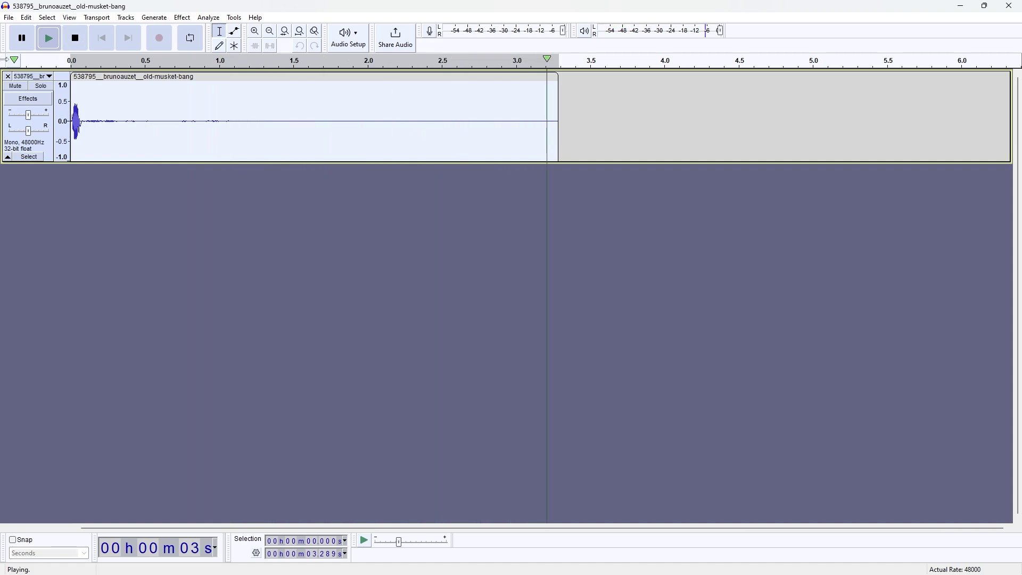
- Export the mono musket track to the Desktop as a signed 16-bit PCM WAV, keeping its file name and leaving the metadata blank
{"action": "left_click", "coordinate": [11, 19]}
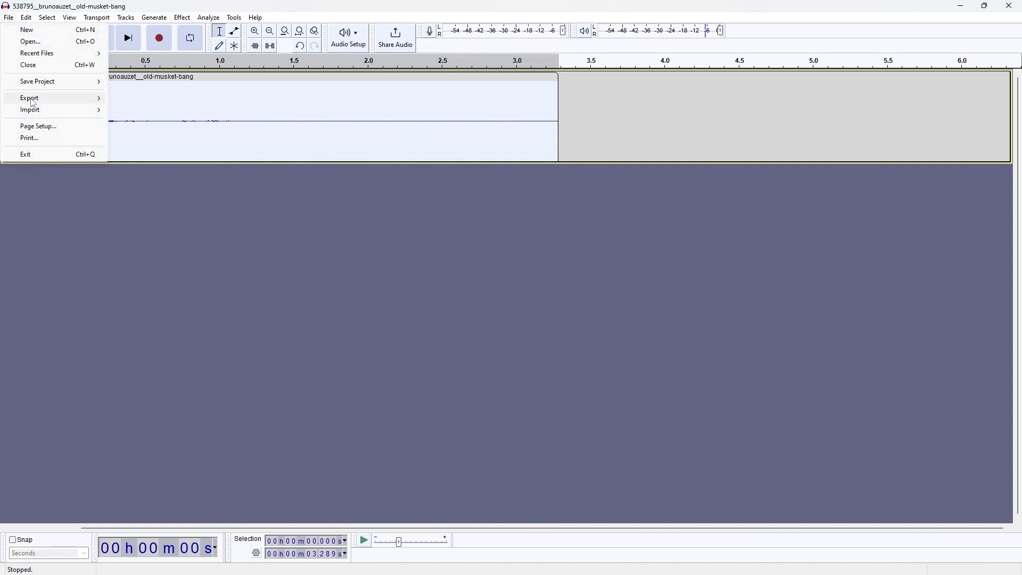
{"action": "mouse_move", "coordinate": [54, 98]}
{"action": "left_click", "coordinate": [148, 111]}
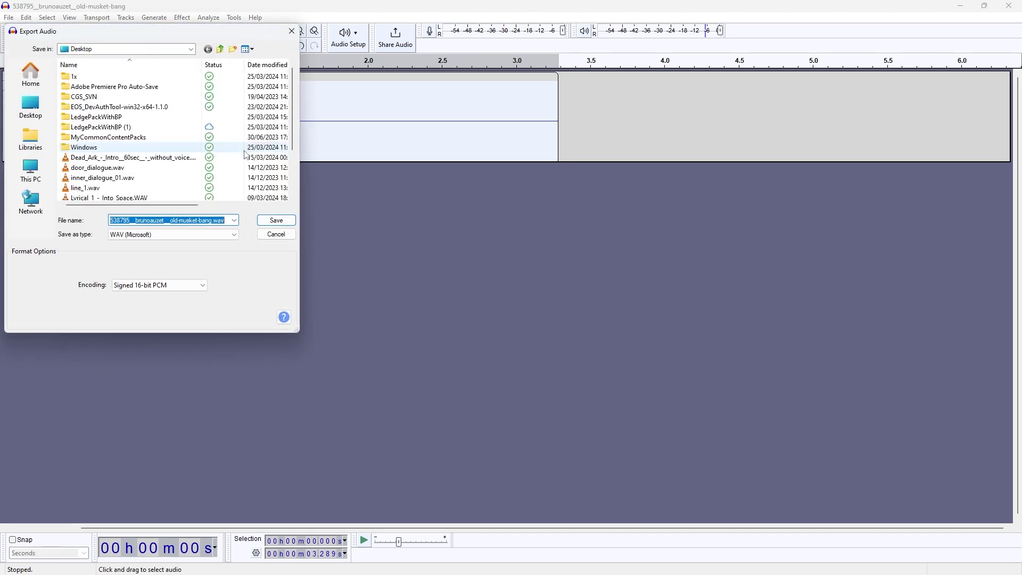
{"action": "left_click", "coordinate": [272, 220]}
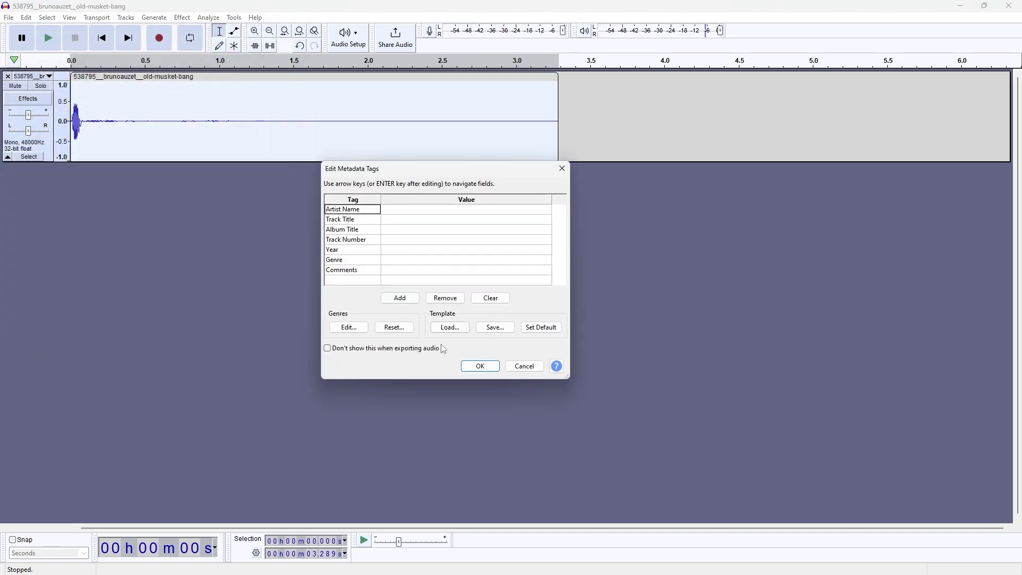
{"action": "left_click", "coordinate": [481, 367]}
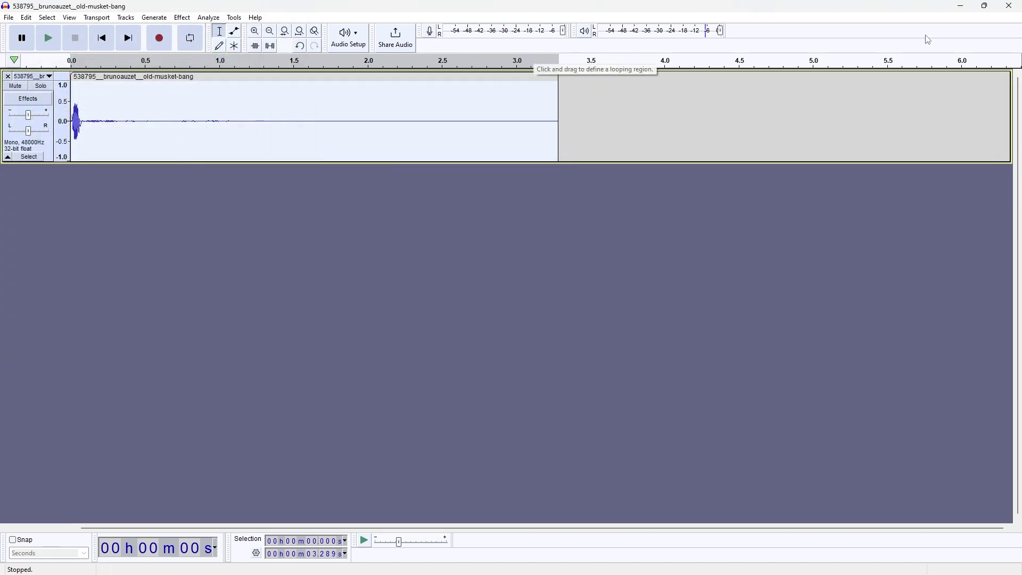
- Switch to Unreal Editor, reimport the sfx_musketshot sound wave in the SoundEffects folder and play it back
{"action": "left_click", "coordinate": [961, 7]}
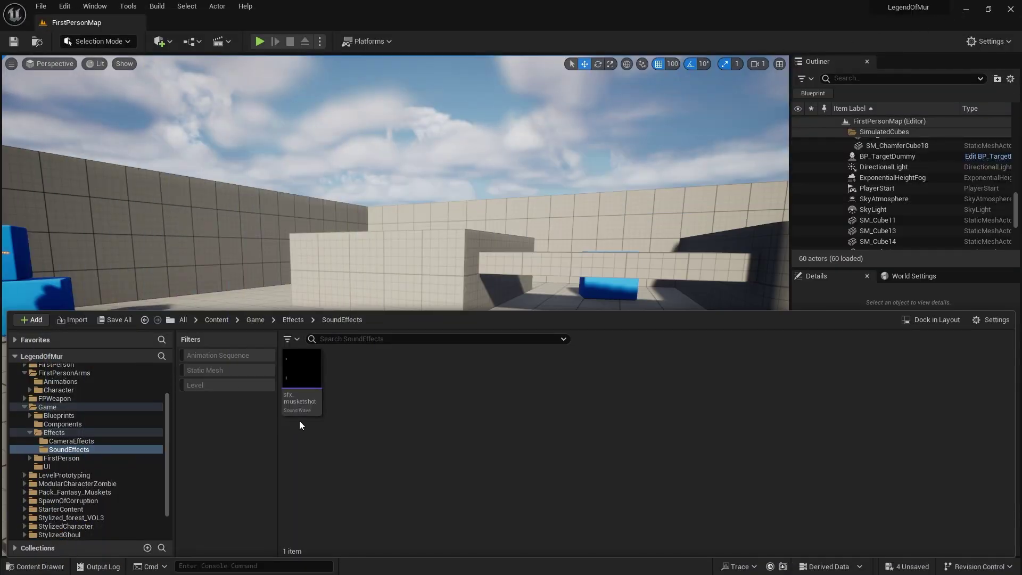
{"action": "right_click", "coordinate": [308, 404]}
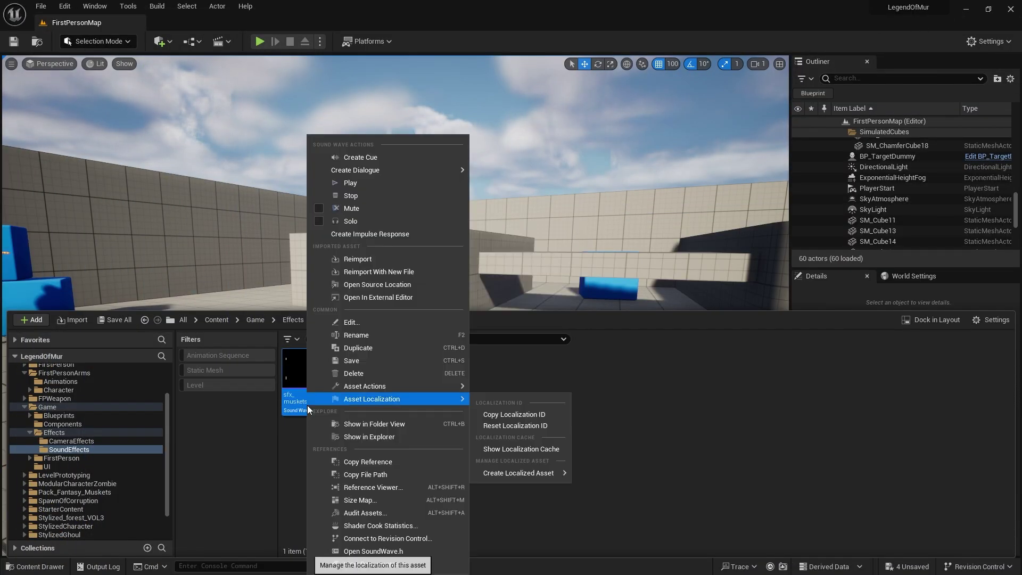
{"action": "left_click", "coordinate": [370, 260]}
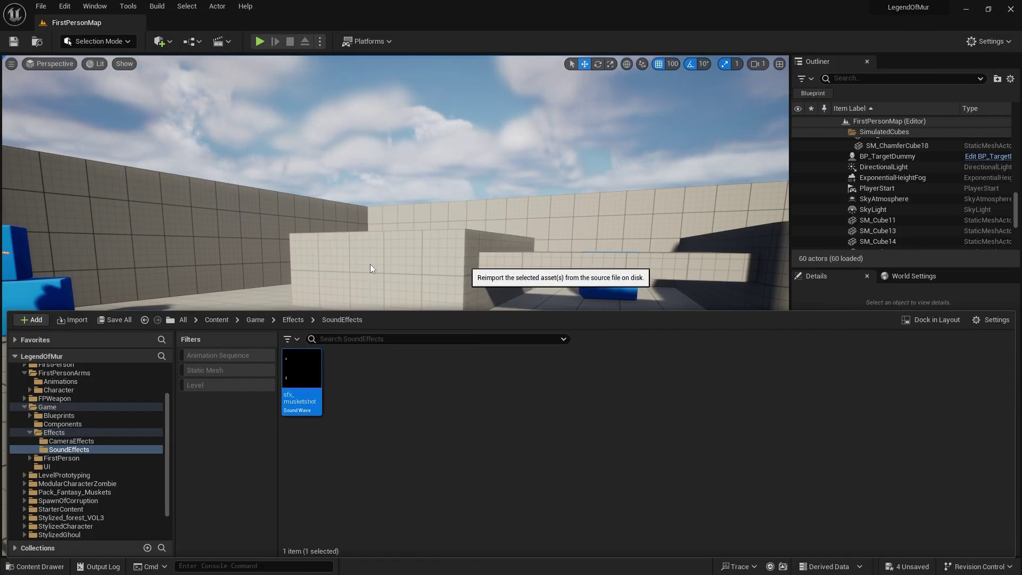
{"action": "left_click", "coordinate": [299, 372]}
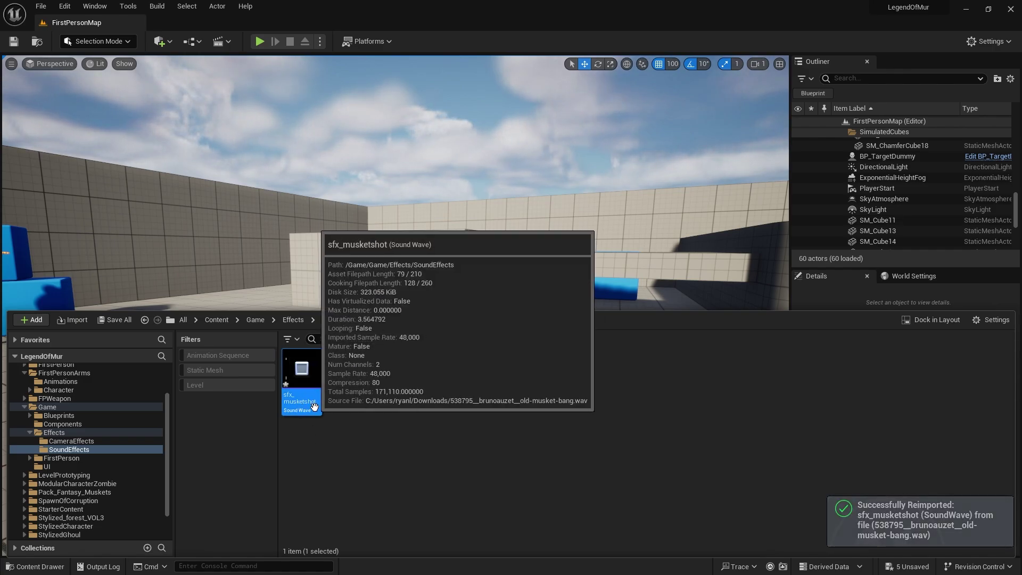
{"action": "left_click", "coordinate": [347, 373]}
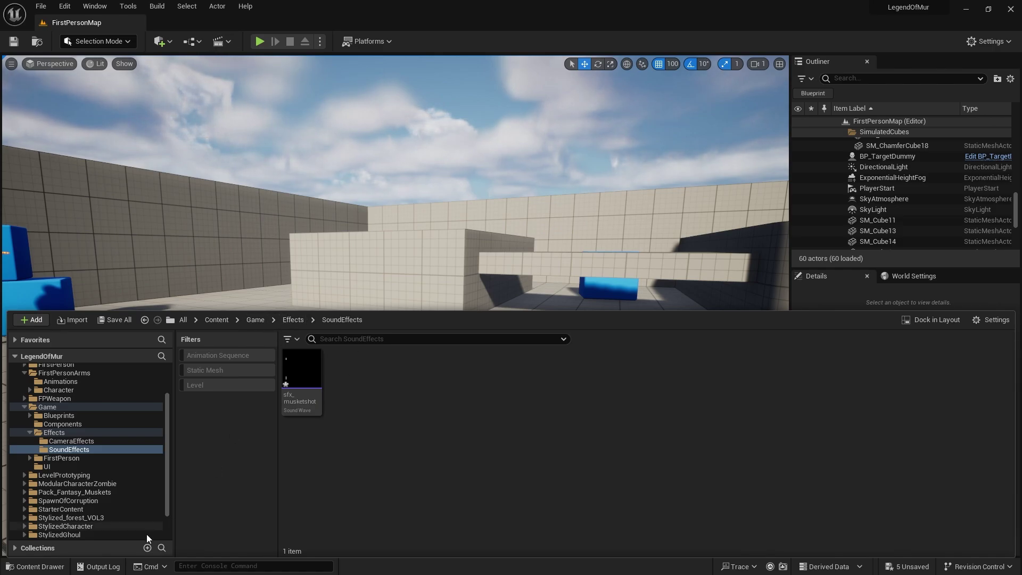
- Open BP_Sparkshot from the Game/Blueprints folder and open the FP_Rifle_Shoot_Montage used by its Montage Play node
{"action": "left_click", "coordinate": [252, 321]}
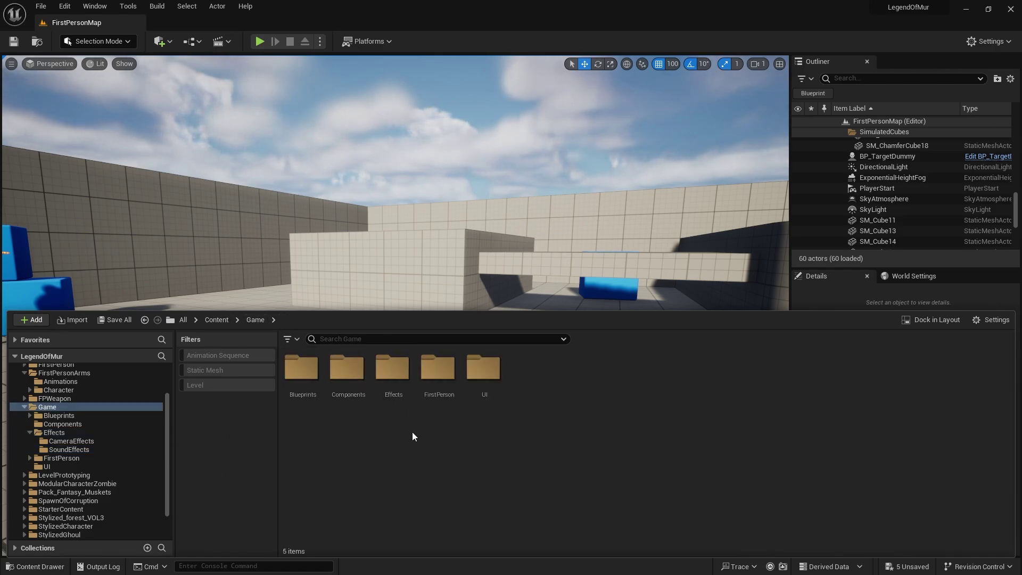
{"action": "double_click", "coordinate": [447, 382]}
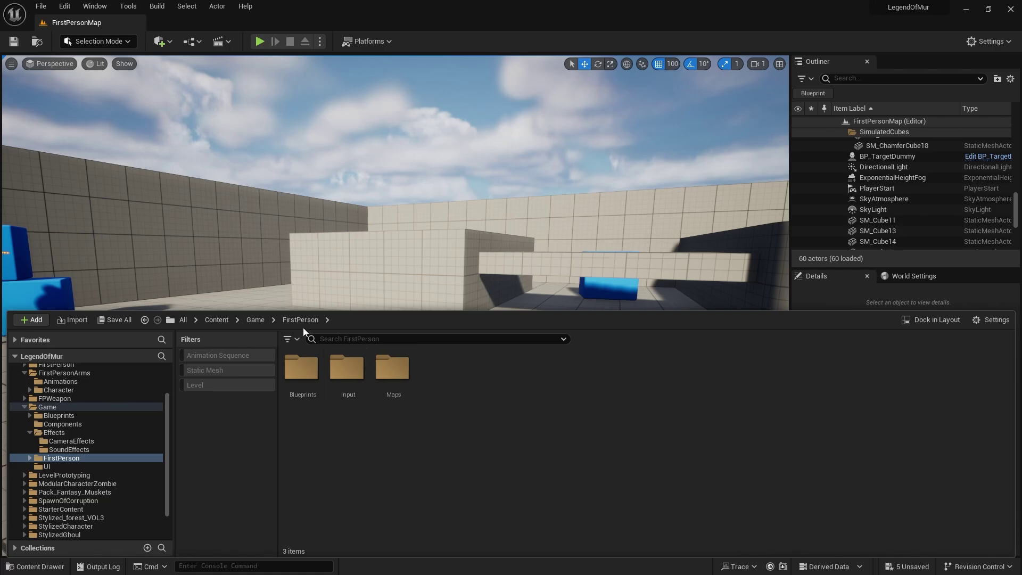
{"action": "left_click", "coordinate": [251, 319]}
{"action": "double_click", "coordinate": [304, 376]}
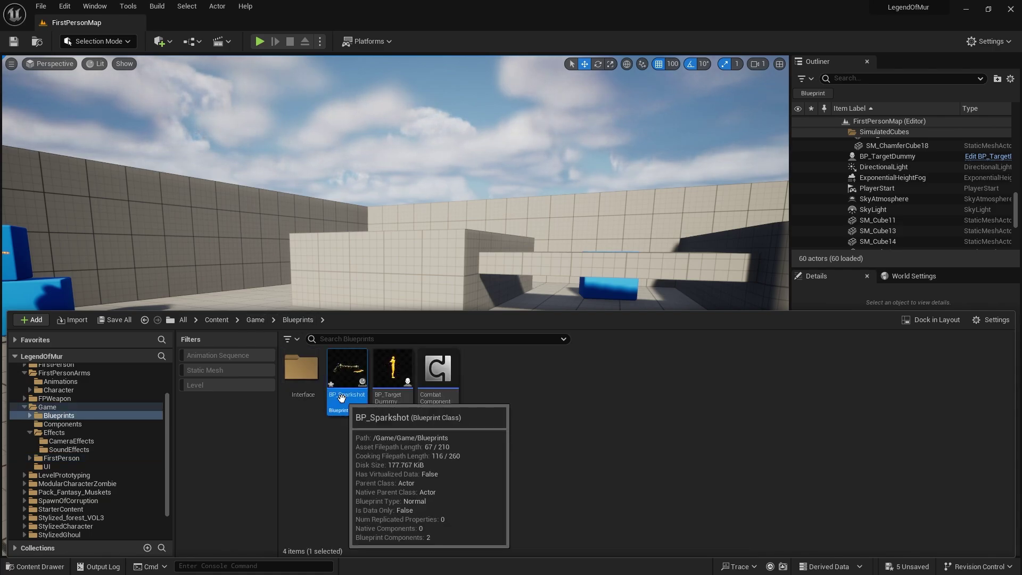
{"action": "double_click", "coordinate": [346, 378]}
{"action": "left_click", "coordinate": [552, 190]}
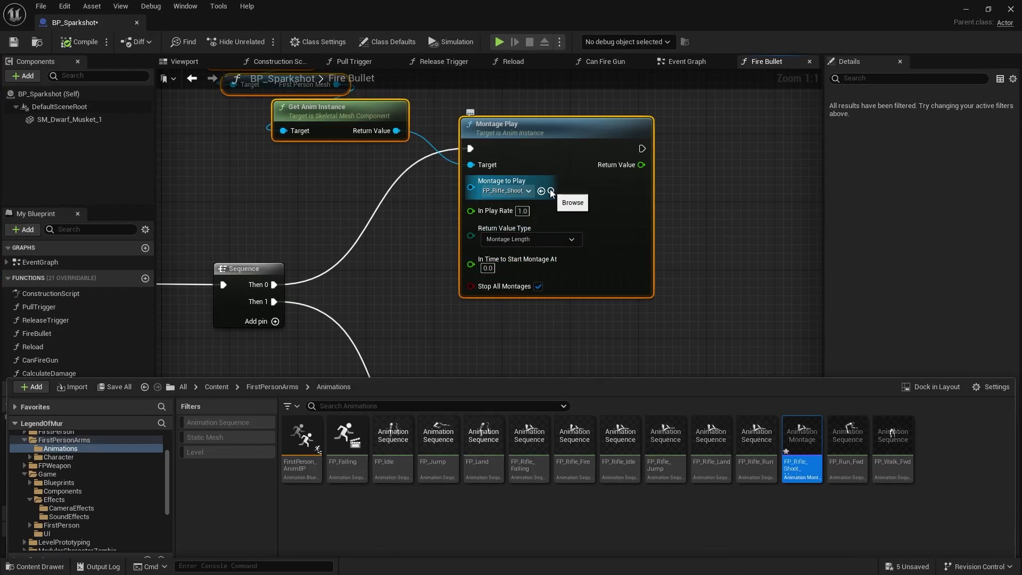
{"action": "double_click", "coordinate": [787, 448]}
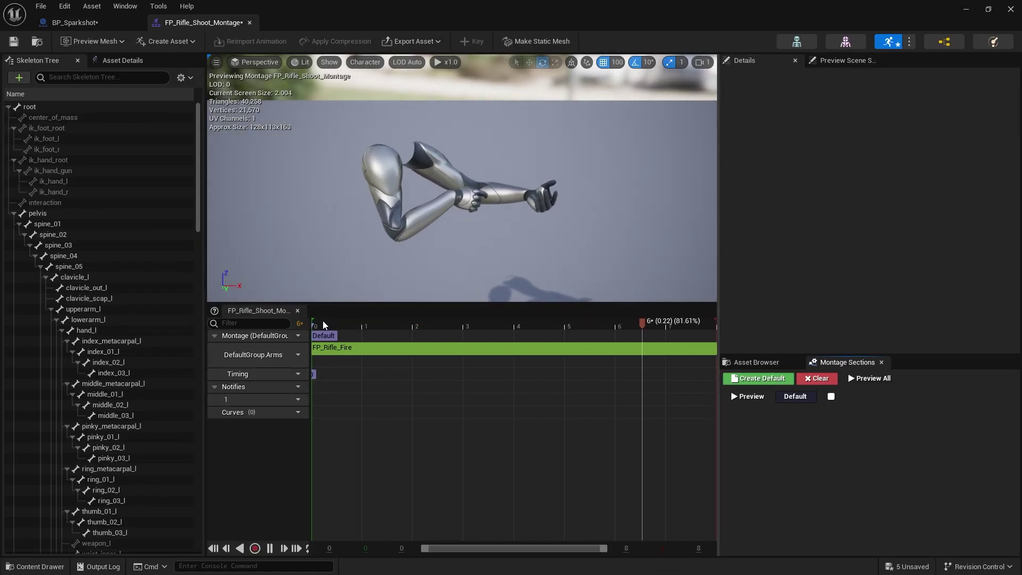
- Add a Play Sound notify near the start of the montage's notify track 1
{"action": "left_click_drag", "start_coordinate": [360, 326], "coordinate": [315, 328]}
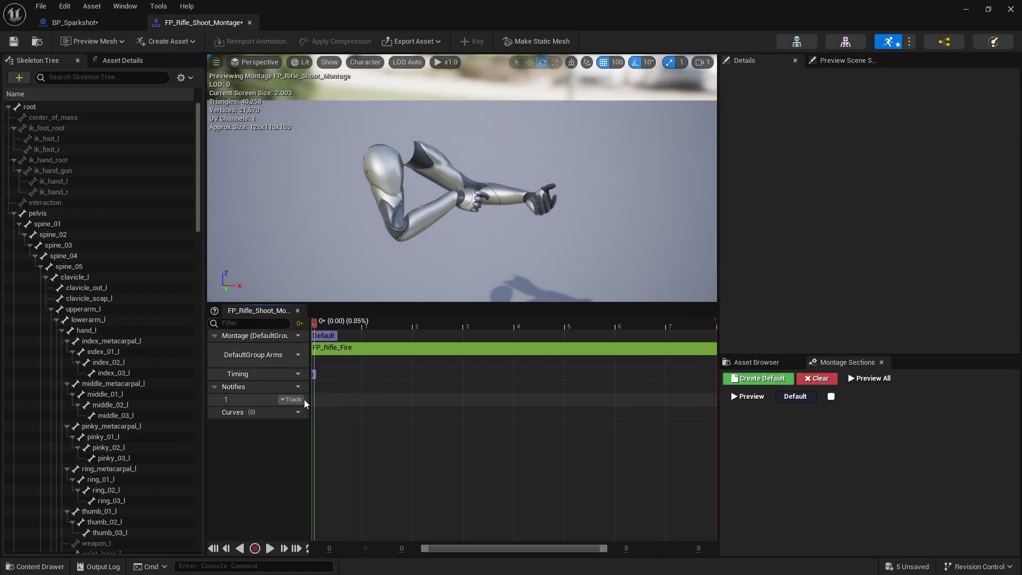
{"action": "right_click", "coordinate": [316, 400]}
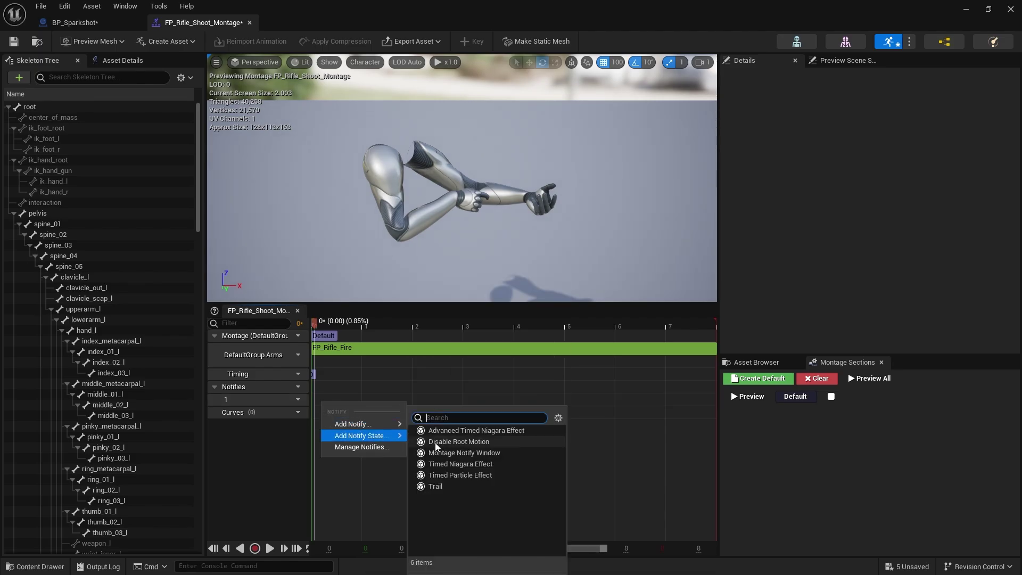
{"action": "mouse_move", "coordinate": [360, 427]}
{"action": "left_click", "coordinate": [443, 502]}
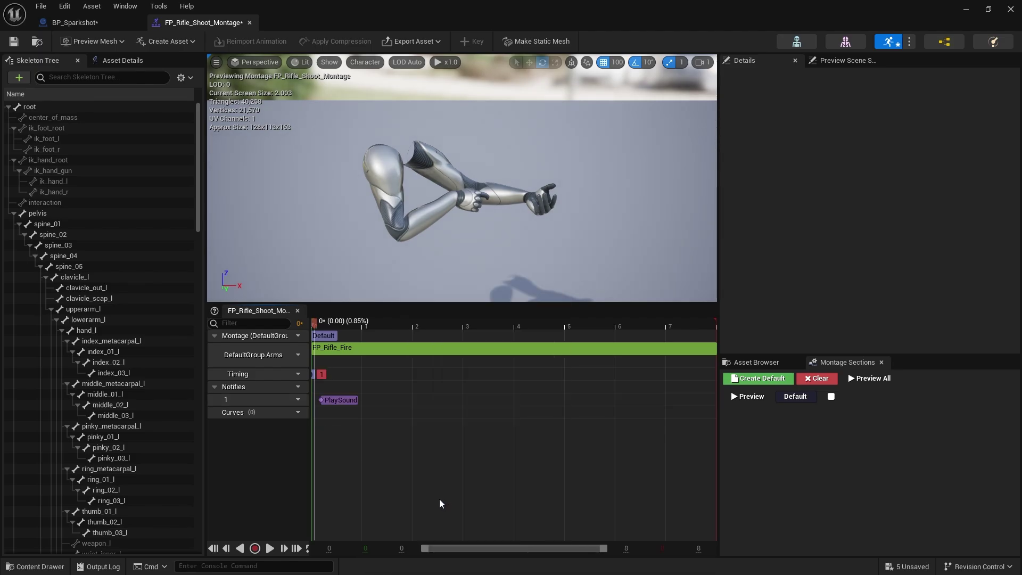
- Set the Play Sound notify's sound to sfx_musketshot
{"action": "left_click", "coordinate": [339, 399]}
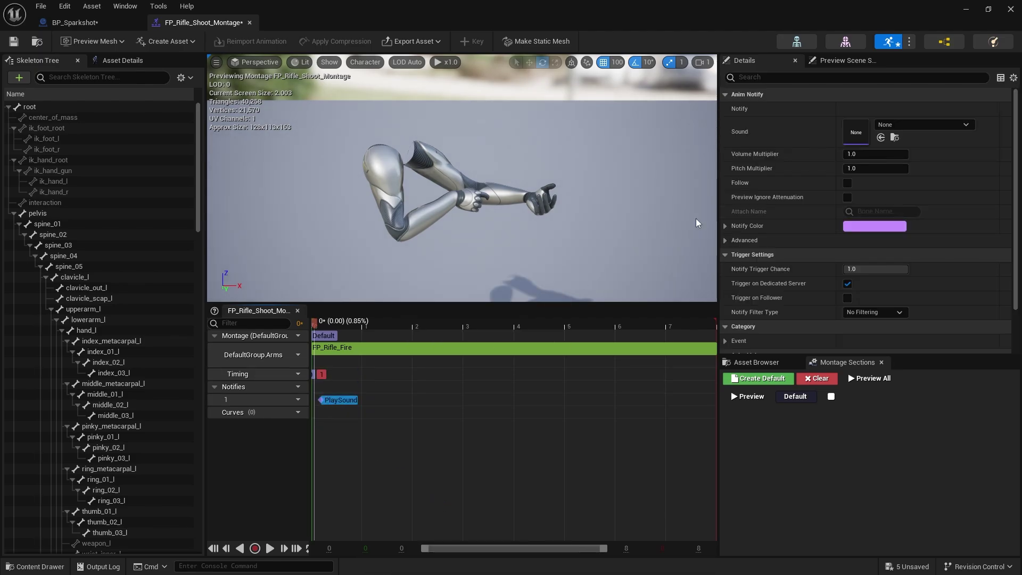
{"action": "left_click", "coordinate": [888, 125]}
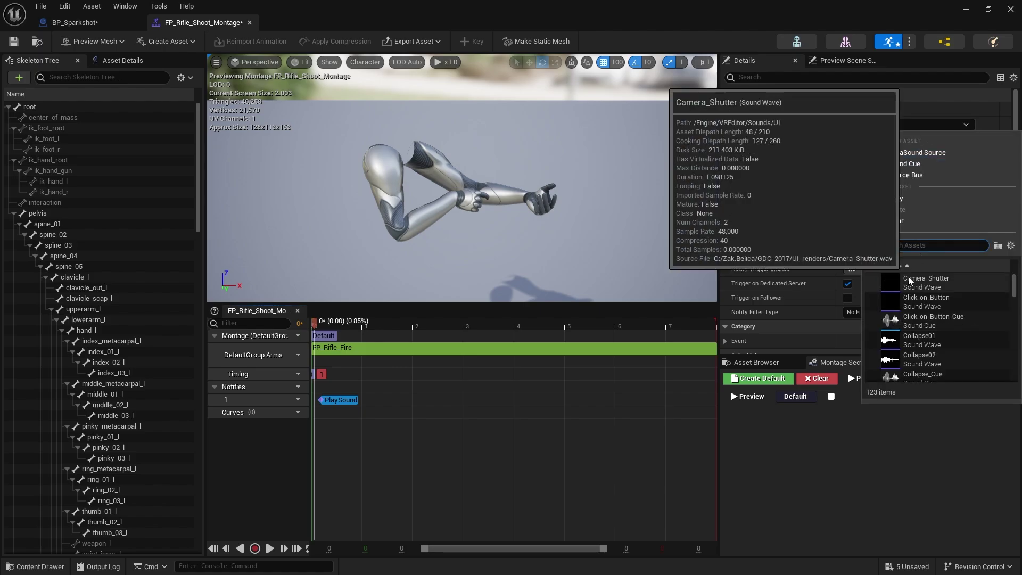
{"action": "type", "text": "musket"}
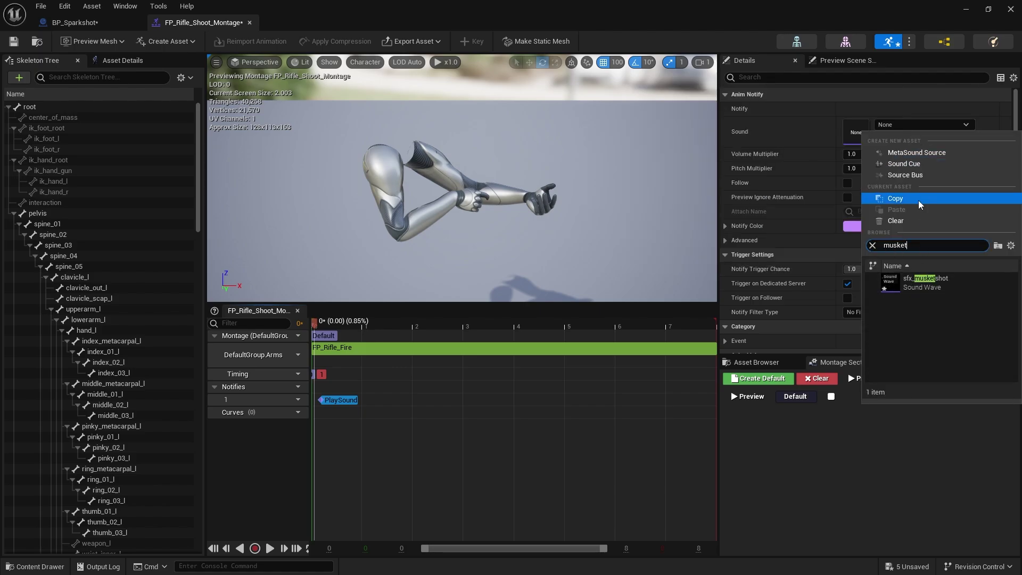
{"action": "left_click", "coordinate": [929, 288]}
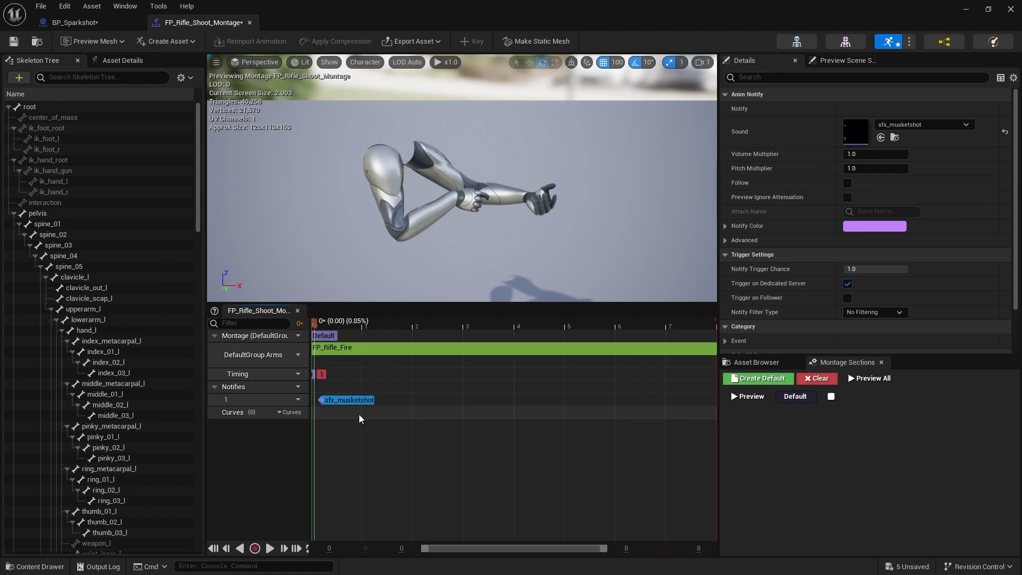
- Preview the montage with its sound, then save and close it and save BP_Sparkshot
{"action": "left_click", "coordinate": [270, 548]}
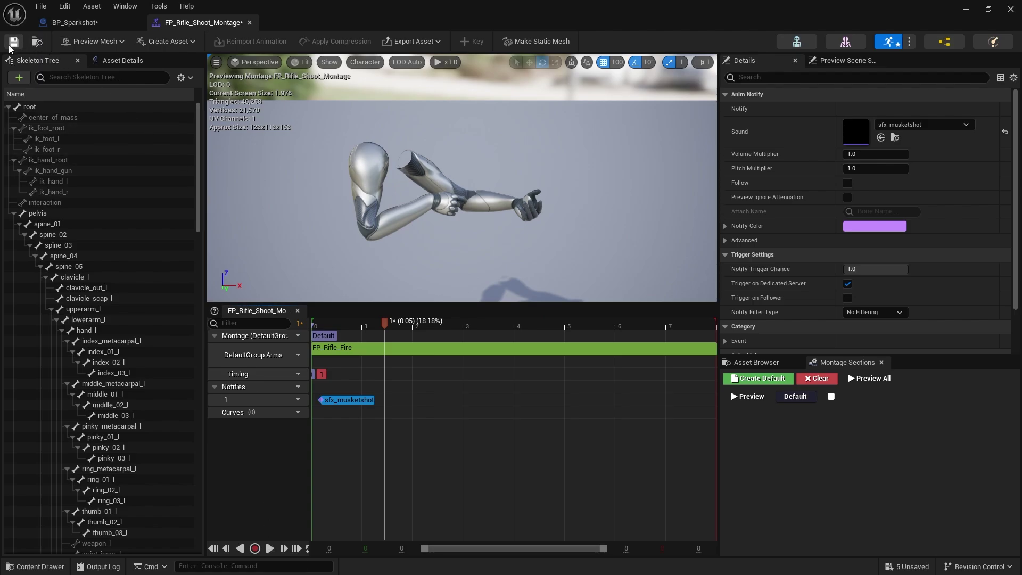
{"action": "left_click", "coordinate": [249, 22]}
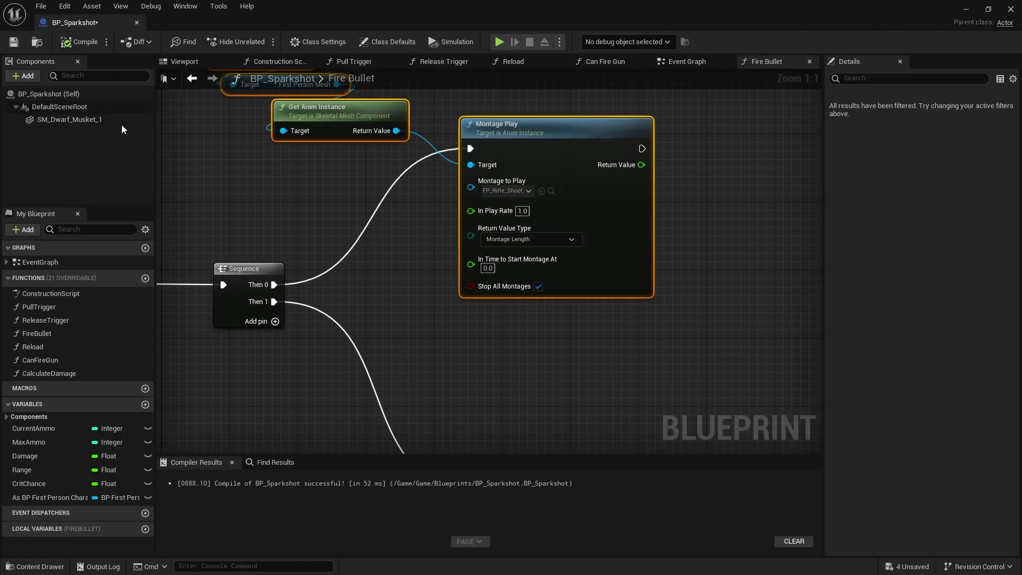
{"action": "key", "text": "ctrl+s"}
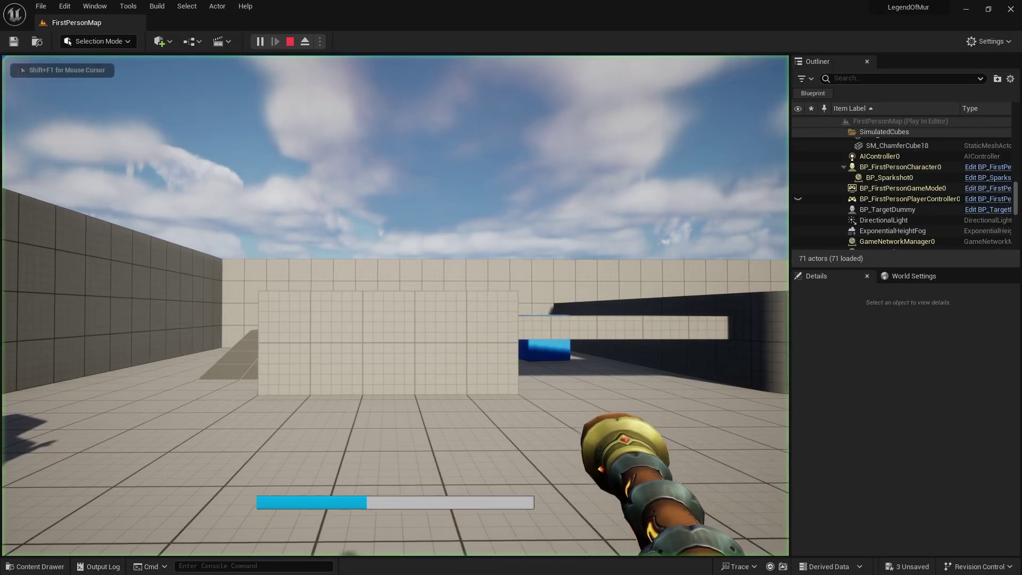
- Play-test the level by moving around and firing the gun repeatedly at the target dummy to check the shot sound, then end the session
{"action": "left_click", "coordinate": [396, 305]}
{"action": "left_click", "coordinate": [395, 305]}
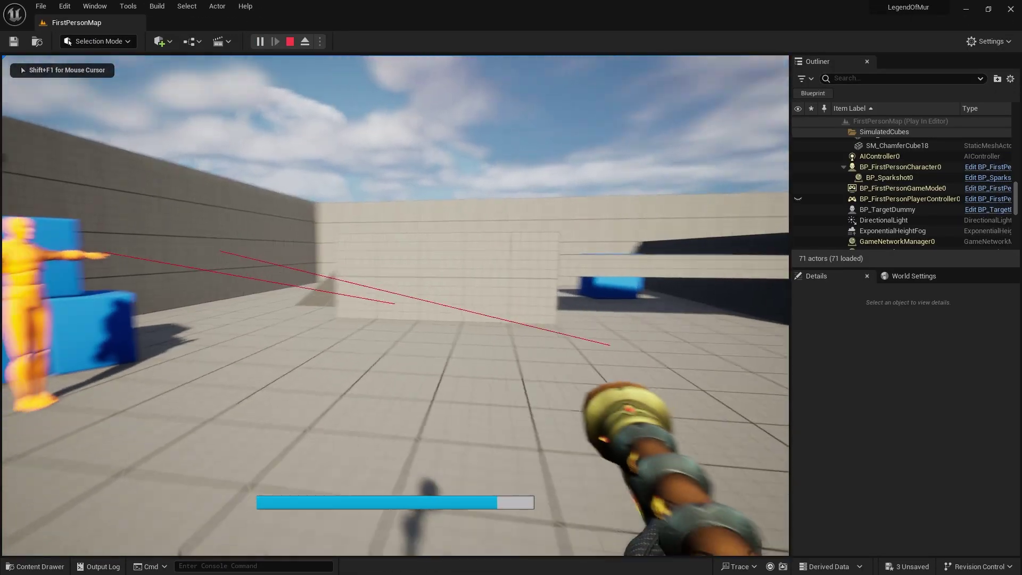
{"action": "left_click", "coordinate": [395, 305]}
{"action": "key", "text": "s"}
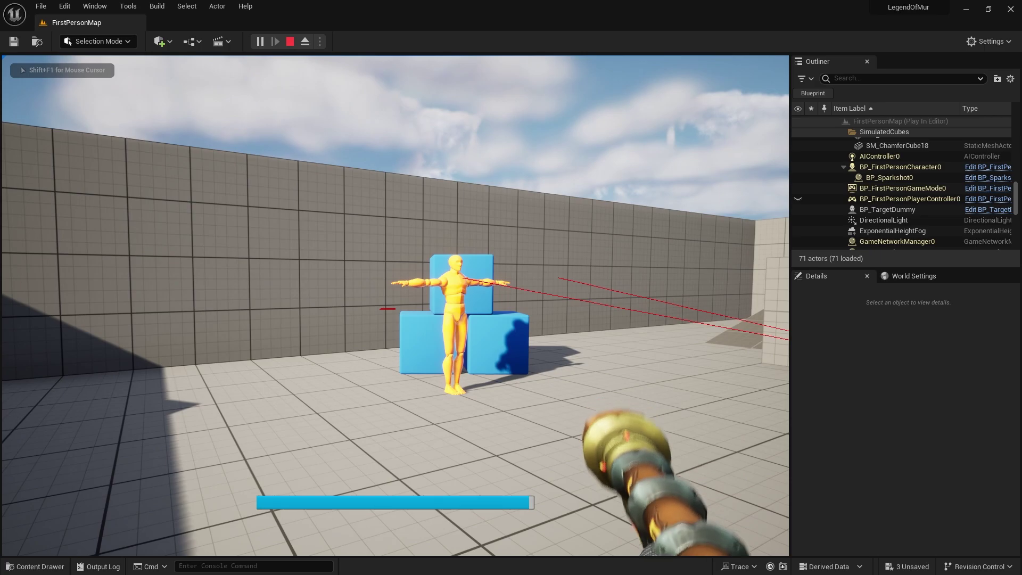
{"action": "key", "text": "w"}
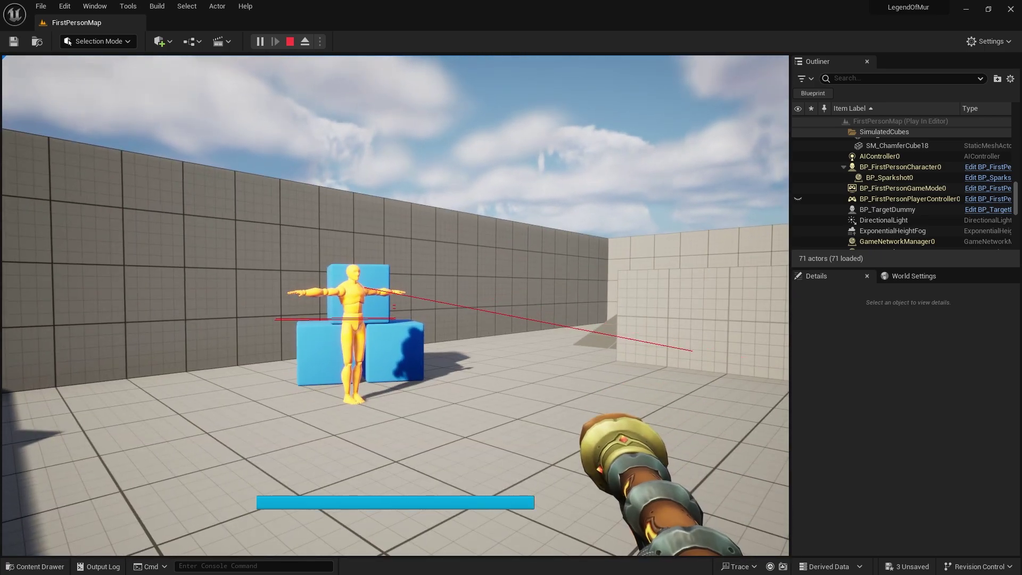
{"action": "key", "text": "d"}
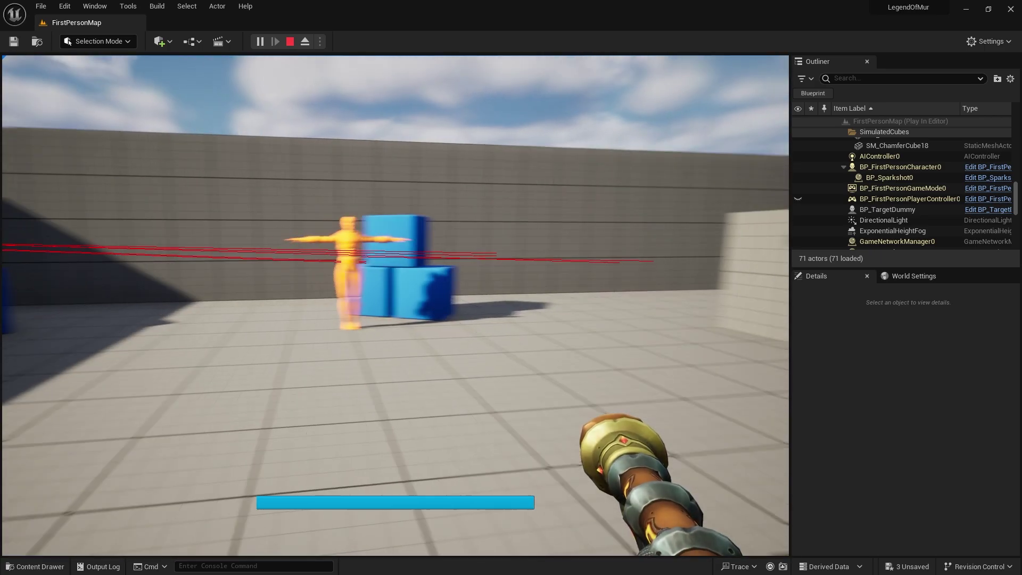
{"action": "key", "text": "w"}
{"action": "left_click", "coordinate": [395, 306]}
{"action": "left_click", "coordinate": [395, 305]}
{"action": "left_click", "coordinate": [395, 305]}
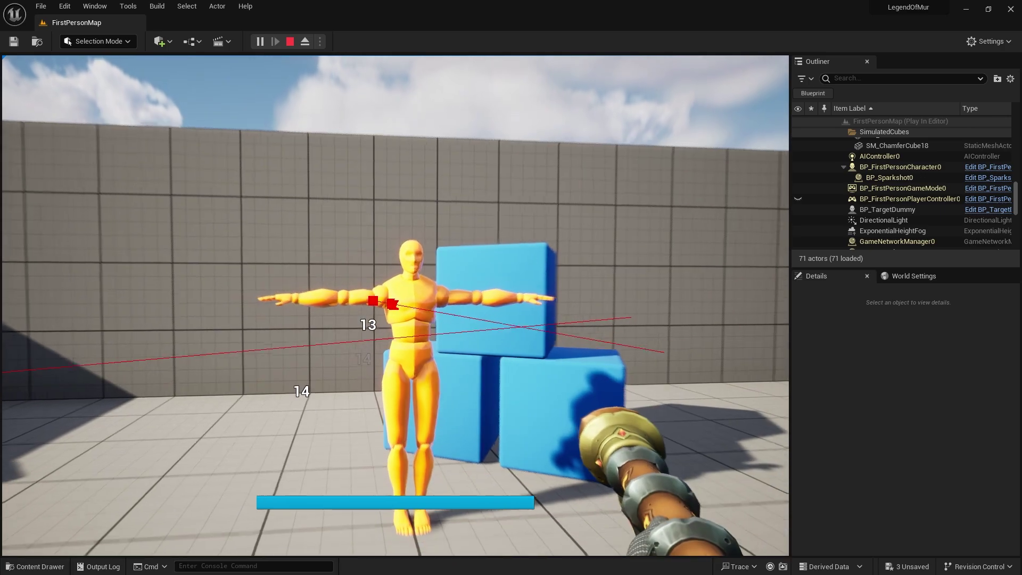
{"action": "key", "text": "s"}
{"action": "left_click", "coordinate": [395, 305]}
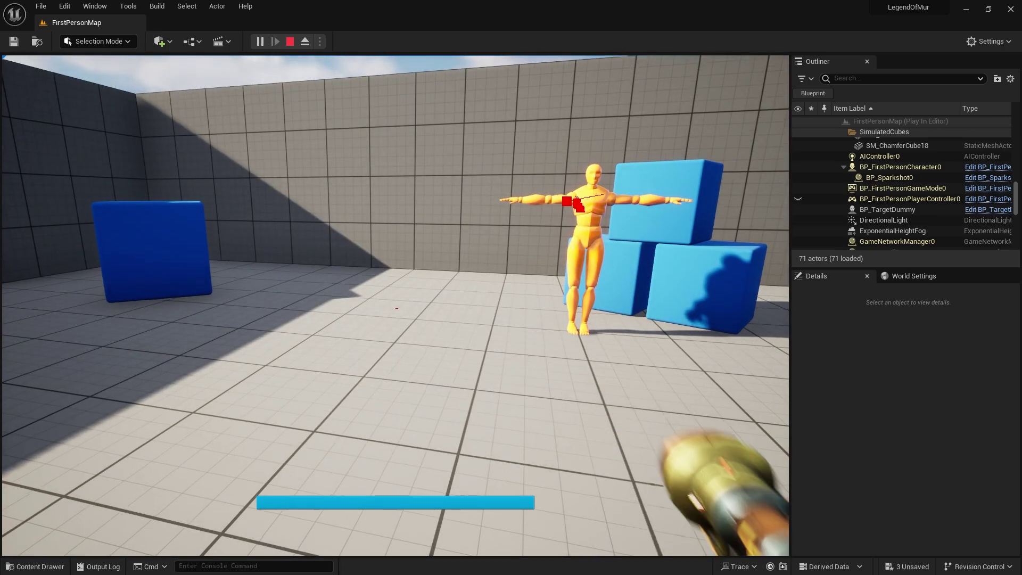
{"action": "key", "text": "Escape"}
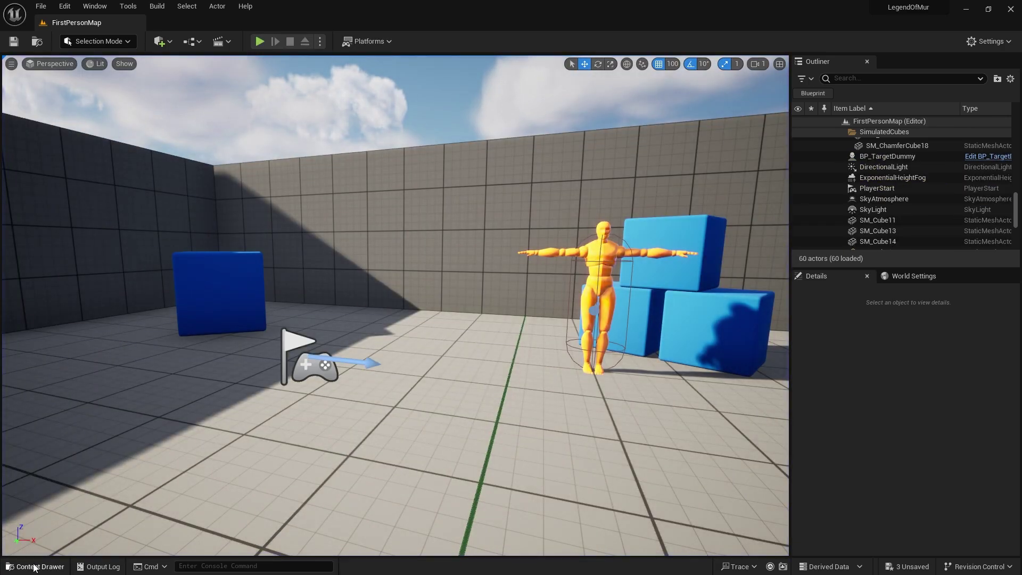
- Move the sfx_musketshot notify in FP_Rifle_Shoot_Montage to the very start of the timeline, then save and close the montage
{"action": "key", "text": "ctrl+space"}
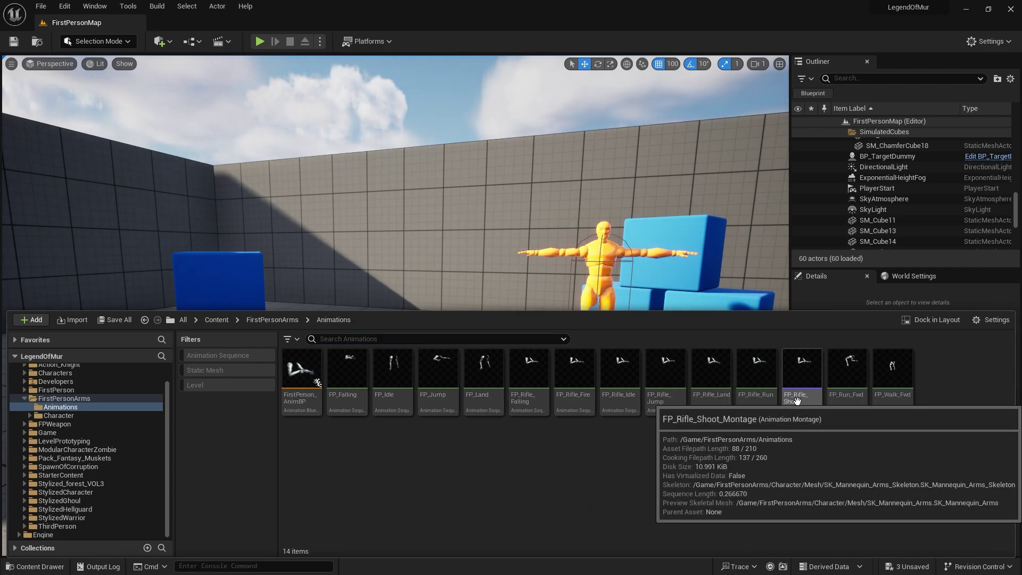
{"action": "double_click", "coordinate": [801, 397]}
{"action": "left_click_drag", "start_coordinate": [331, 404], "coordinate": [315, 403]}
{"action": "left_click", "coordinate": [14, 41]}
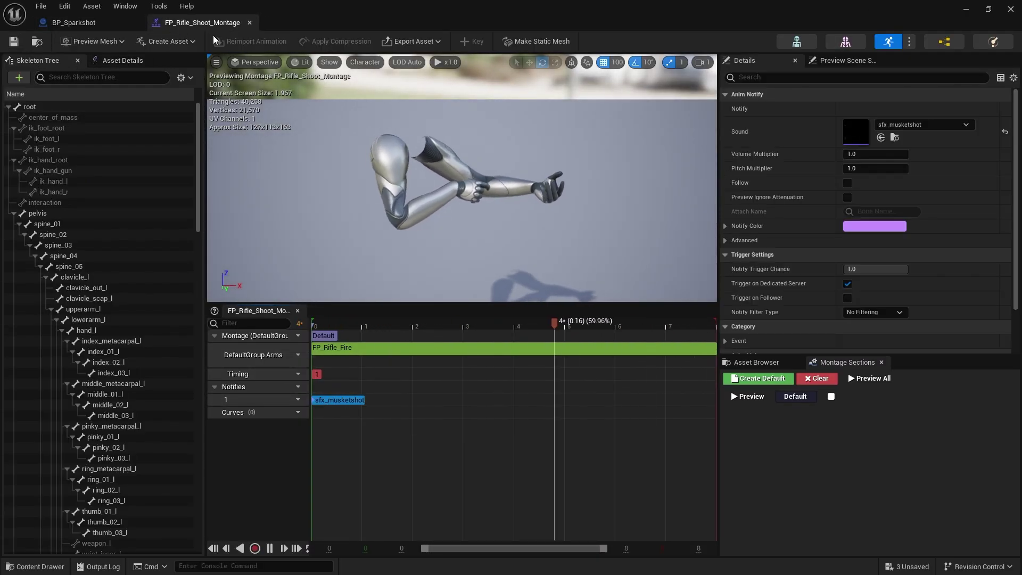
{"action": "left_click", "coordinate": [249, 23]}
- Play-test the level by moving around and firing the gun repeatedly to check the shot sound's timing, then end the session
{"action": "left_click", "coordinate": [963, 10]}
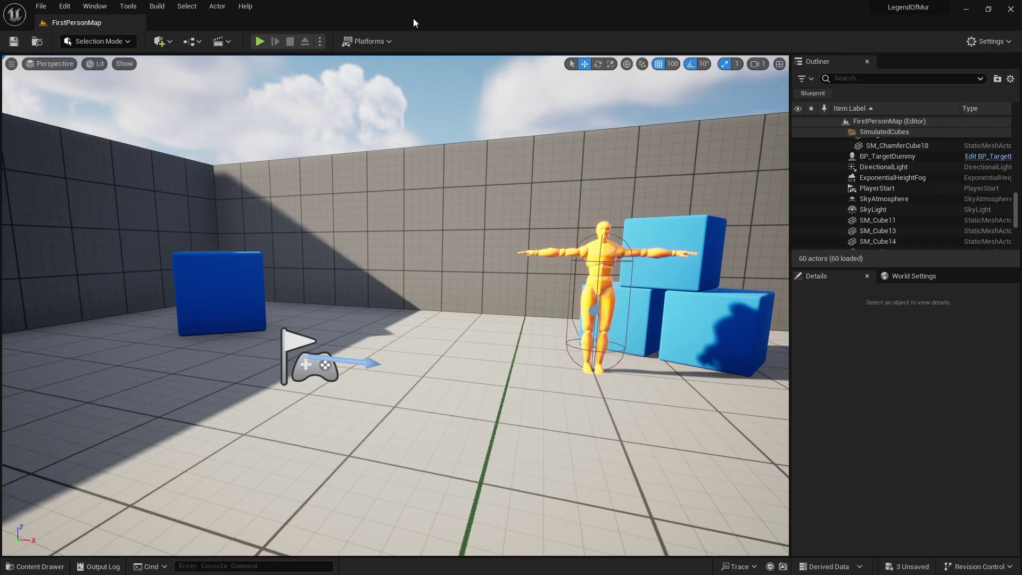
{"action": "left_click", "coordinate": [260, 41]}
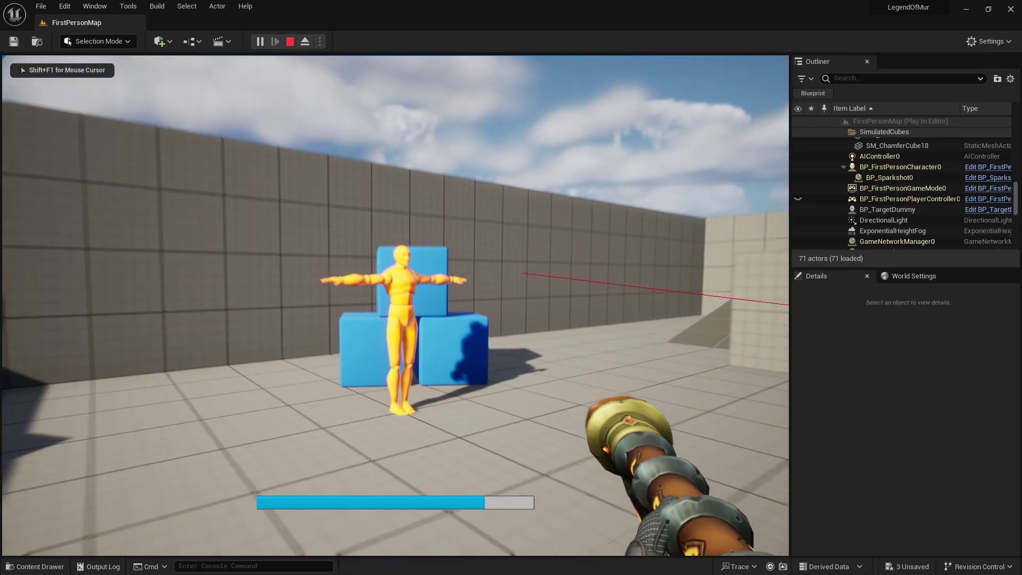
{"action": "left_click", "coordinate": [395, 305]}
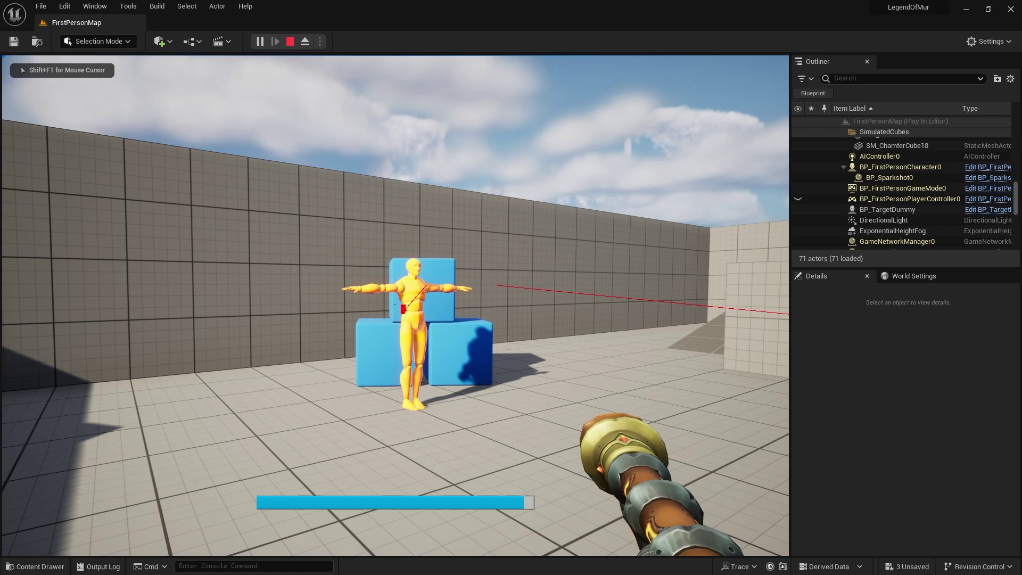
{"action": "key", "text": "w"}
{"action": "left_click", "coordinate": [396, 305]}
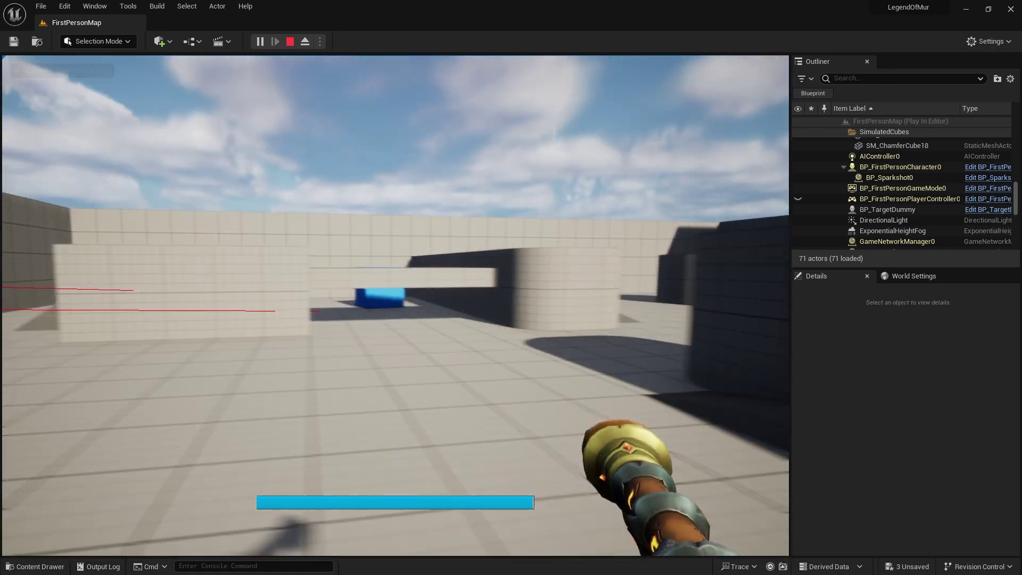
{"action": "key", "text": "w"}
{"action": "left_click", "coordinate": [395, 305]}
{"action": "left_click", "coordinate": [396, 305]}
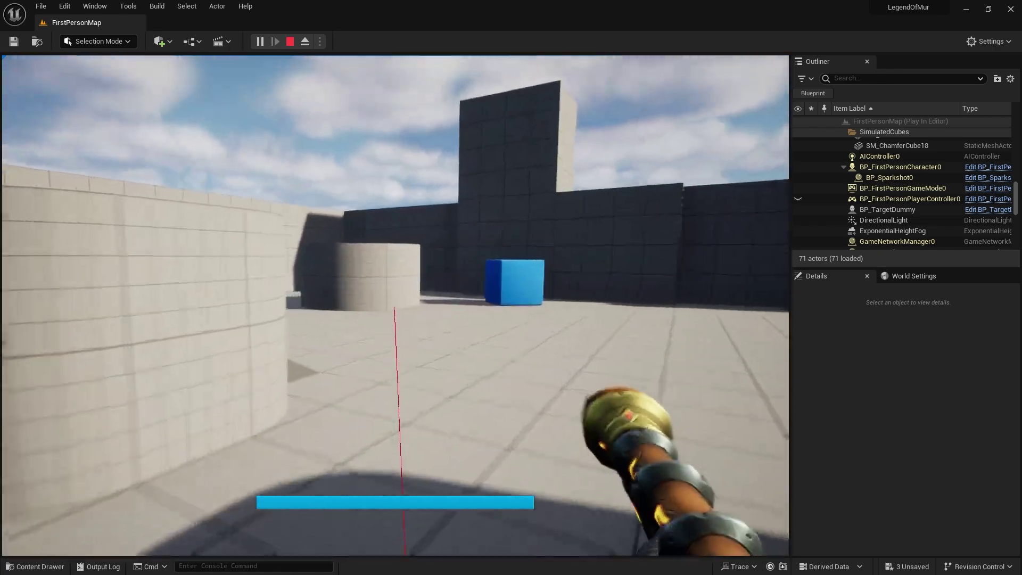
{"action": "key", "text": "w"}
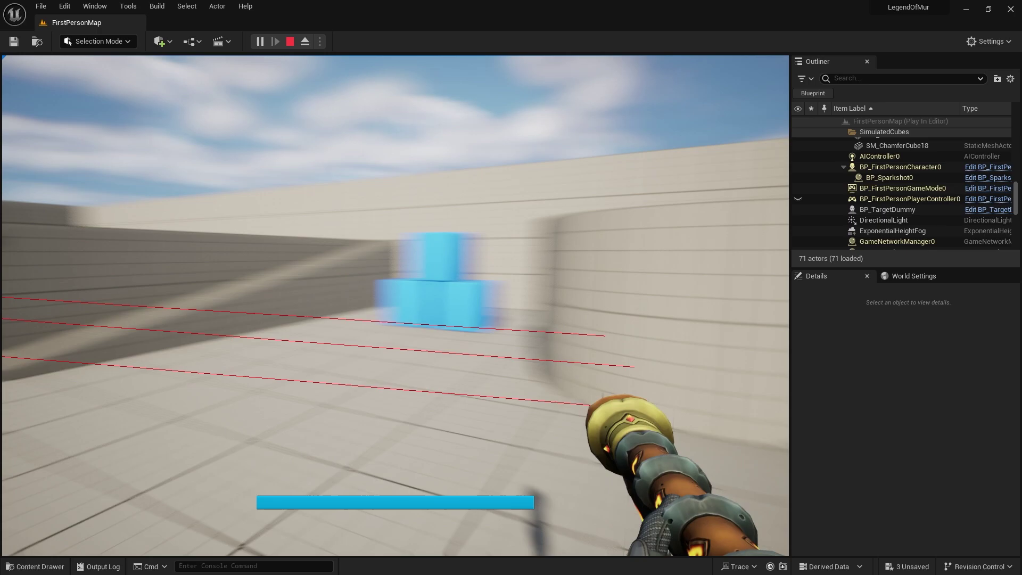
{"action": "left_click", "coordinate": [395, 305]}
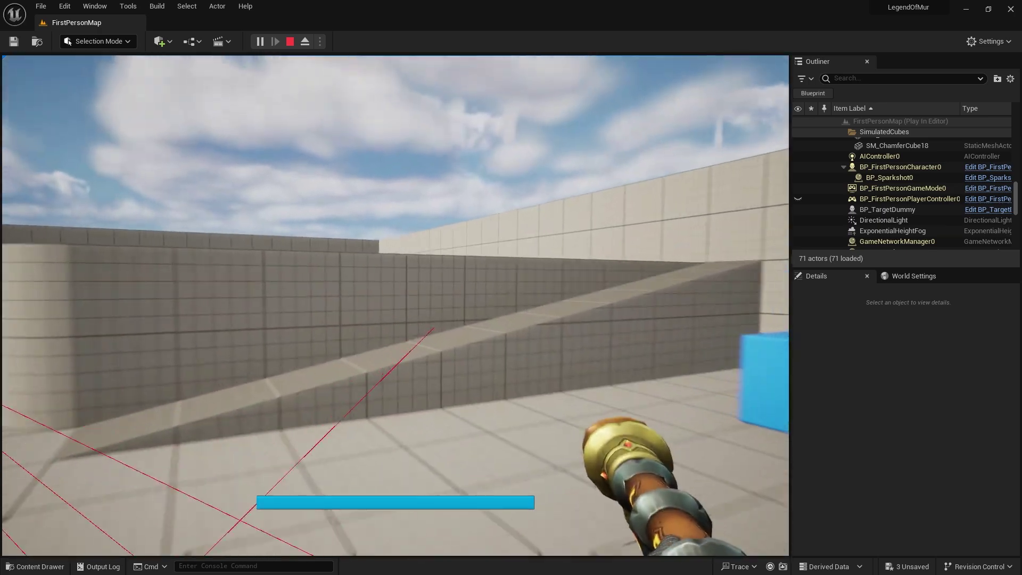
{"action": "key", "text": "w"}
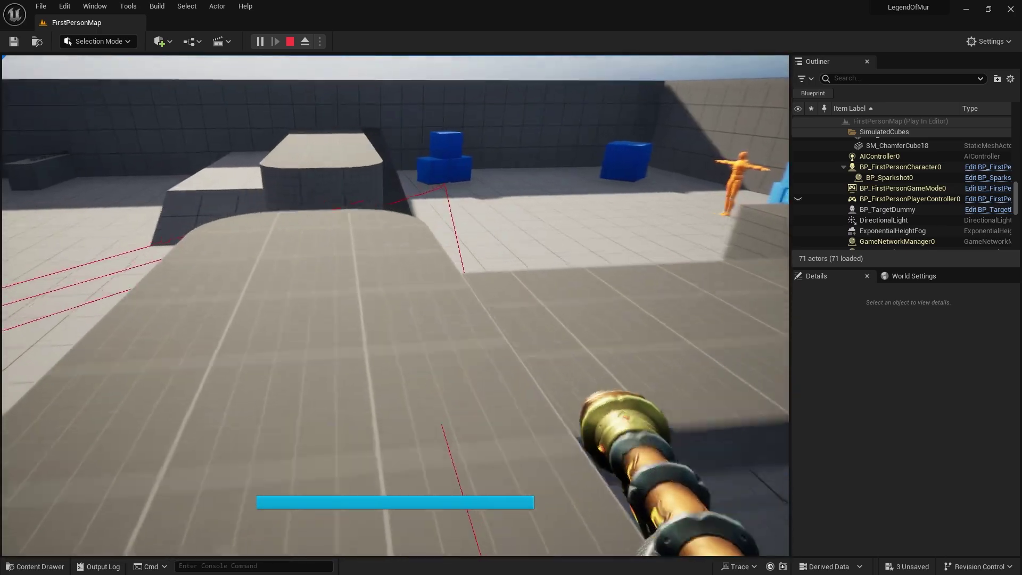
{"action": "key", "text": "Escape"}
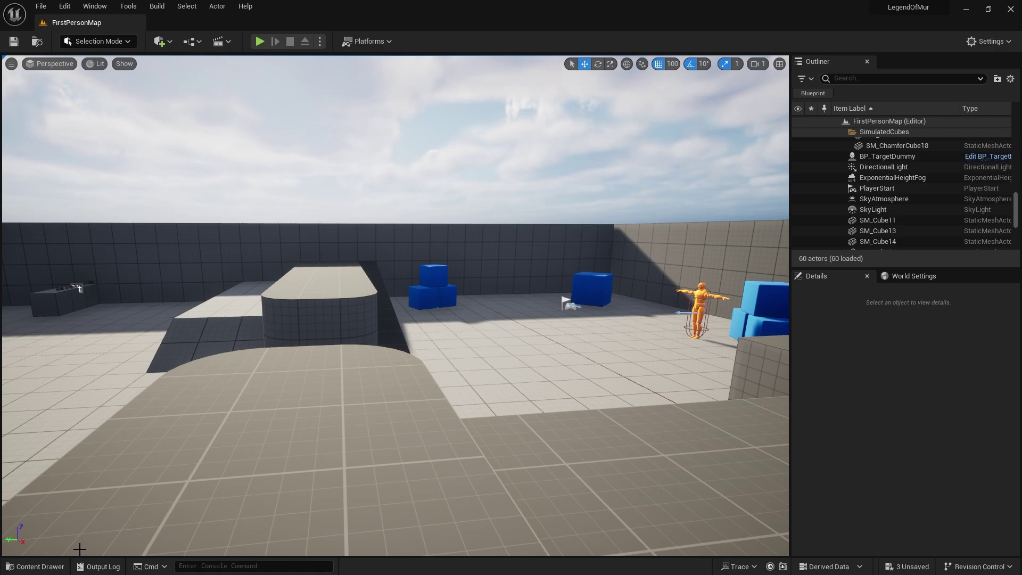
- Create a sound cue from the sfx_musketshot sound wave in Game/Effects/SoundEffects and open it for editing
{"action": "left_click", "coordinate": [36, 566]}
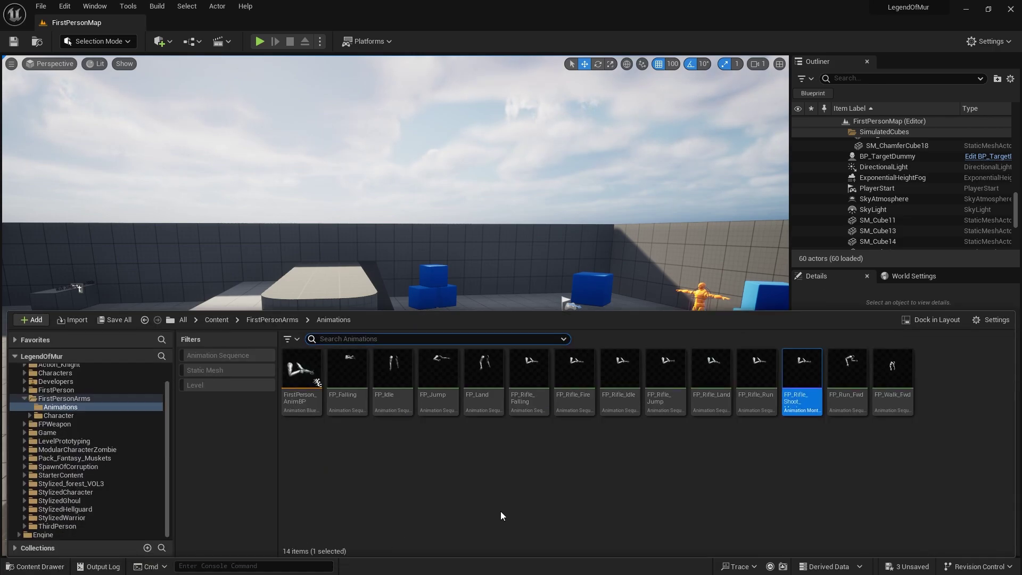
{"action": "left_click", "coordinate": [216, 321]}
{"action": "double_click", "coordinate": [569, 366]}
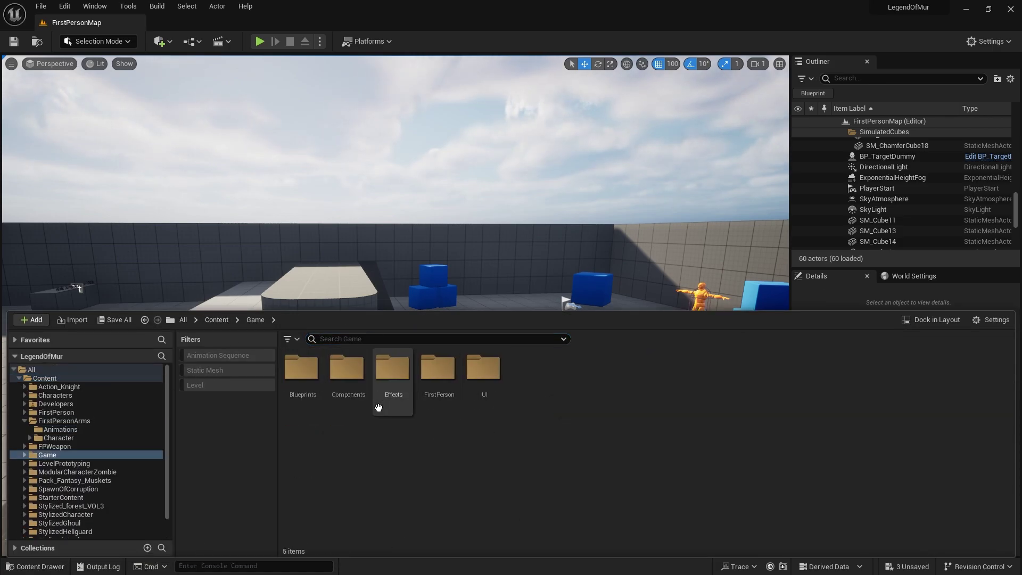
{"action": "left_click", "coordinate": [380, 404]}
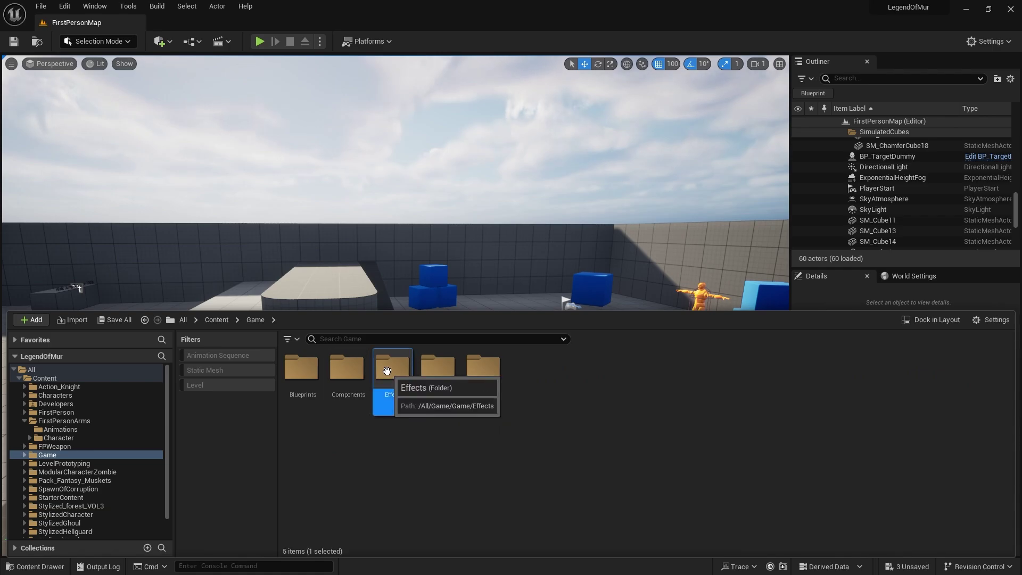
{"action": "double_click", "coordinate": [387, 370]}
{"action": "left_click", "coordinate": [347, 369]}
{"action": "double_click", "coordinate": [347, 369]}
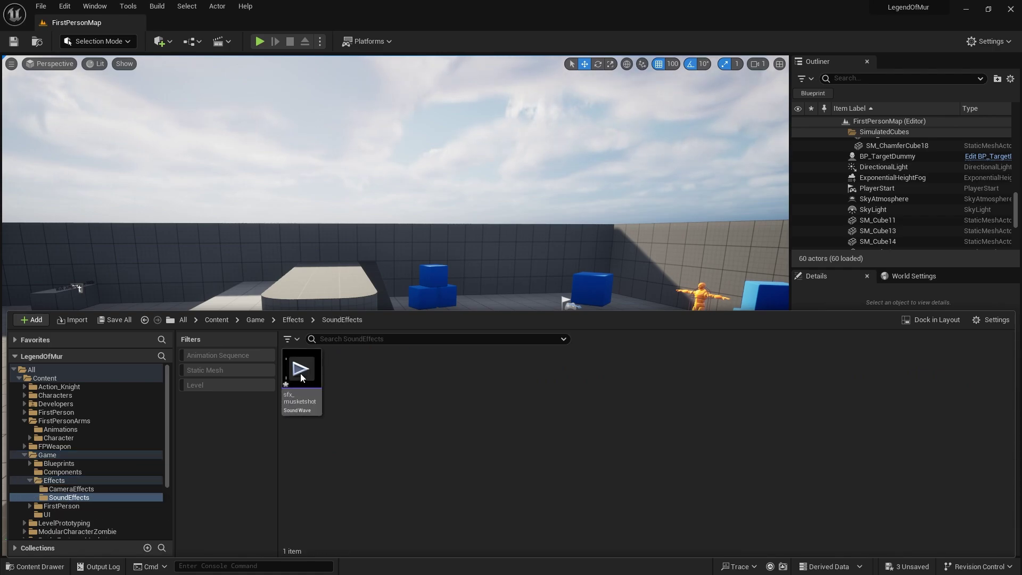
{"action": "right_click", "coordinate": [300, 372]}
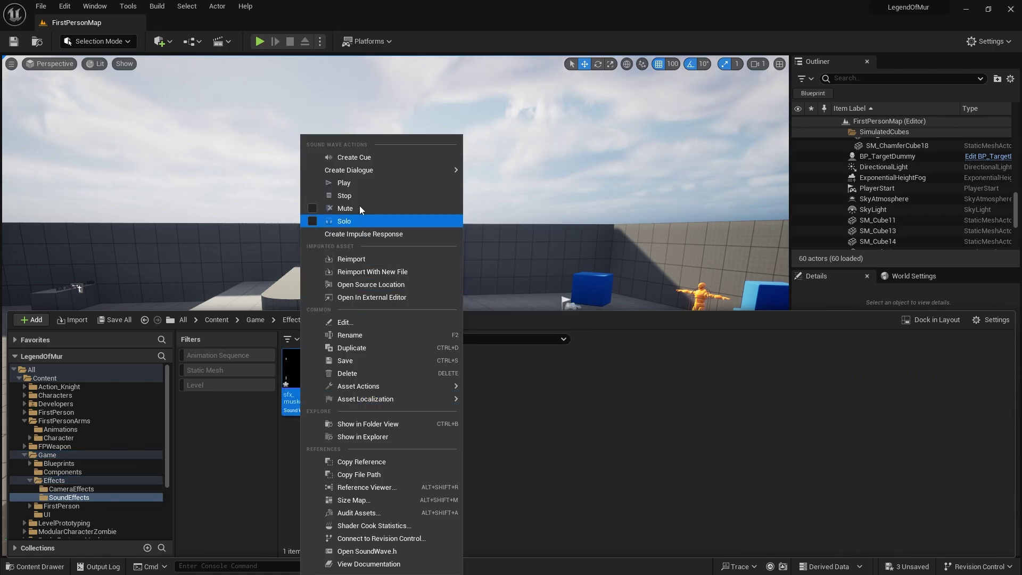
{"action": "left_click", "coordinate": [365, 158]}
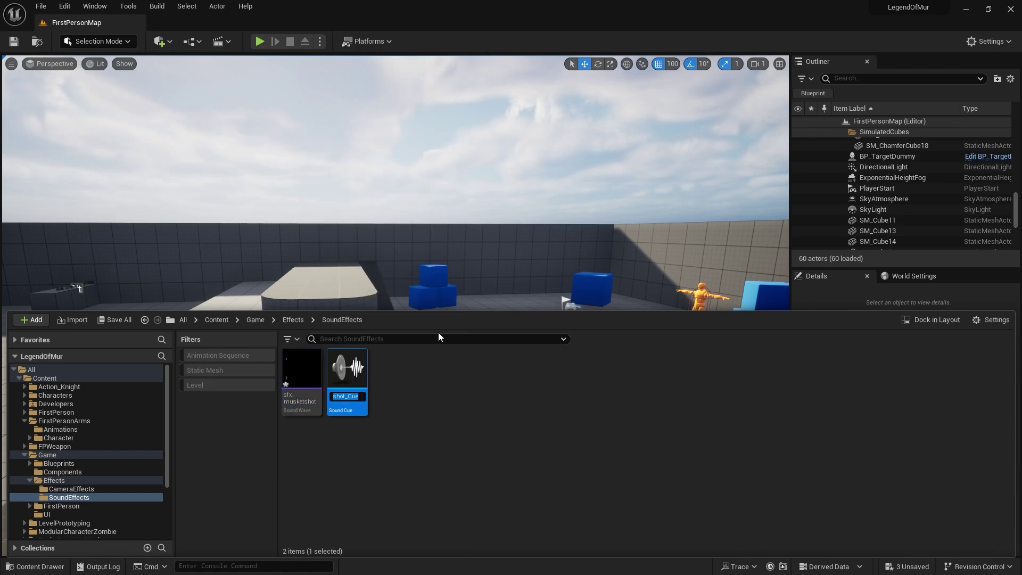
{"action": "double_click", "coordinate": [353, 402]}
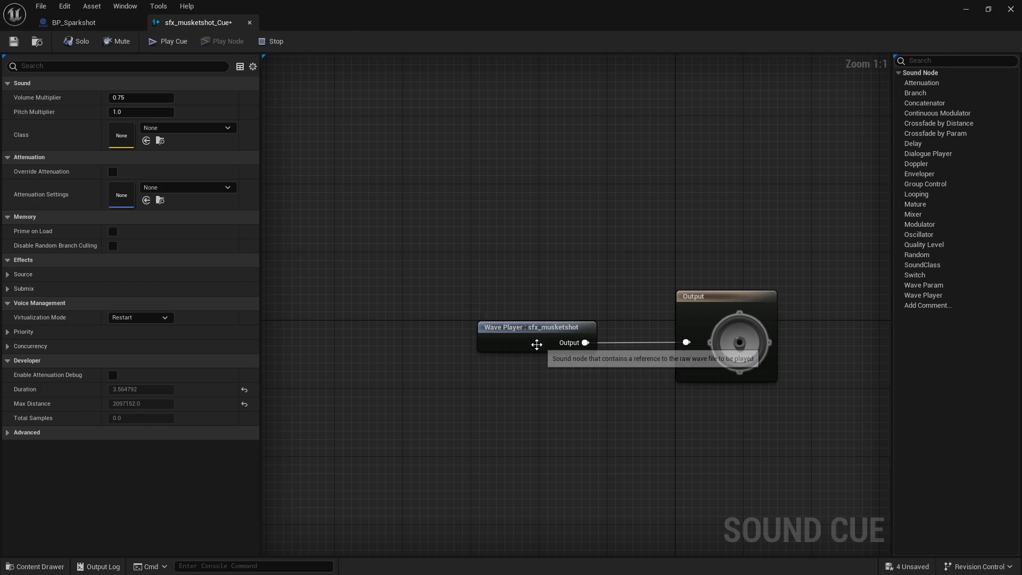
- Make room beside the sfx_musketshot Wave Player and connect a Modulator node between it and the cue's Output
{"action": "left_click_drag", "start_coordinate": [536, 342], "coordinate": [404, 342]}
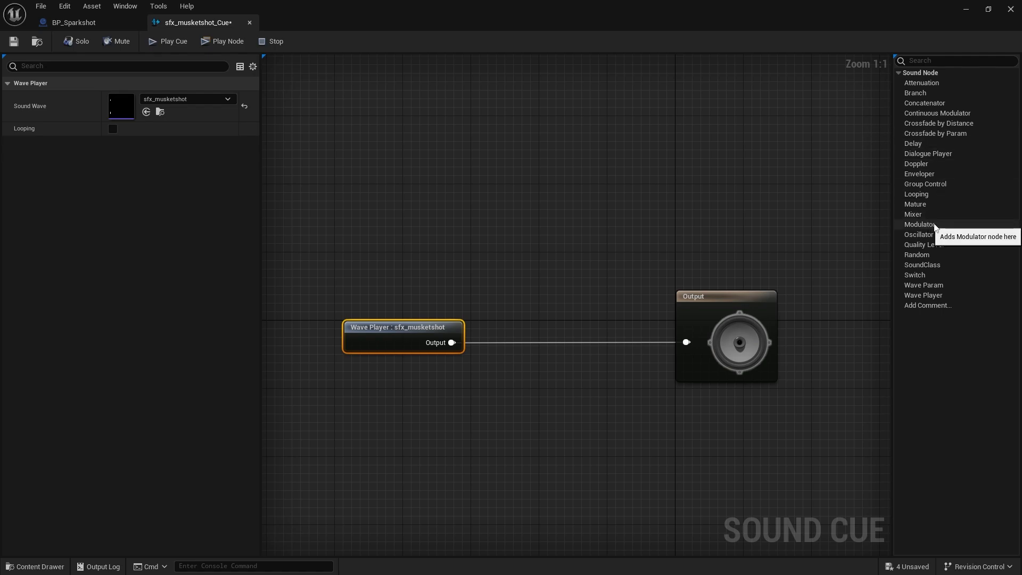
{"action": "left_click_drag", "start_coordinate": [937, 228], "coordinate": [452, 342]}
{"action": "left_click_drag", "start_coordinate": [564, 343], "coordinate": [688, 342]}
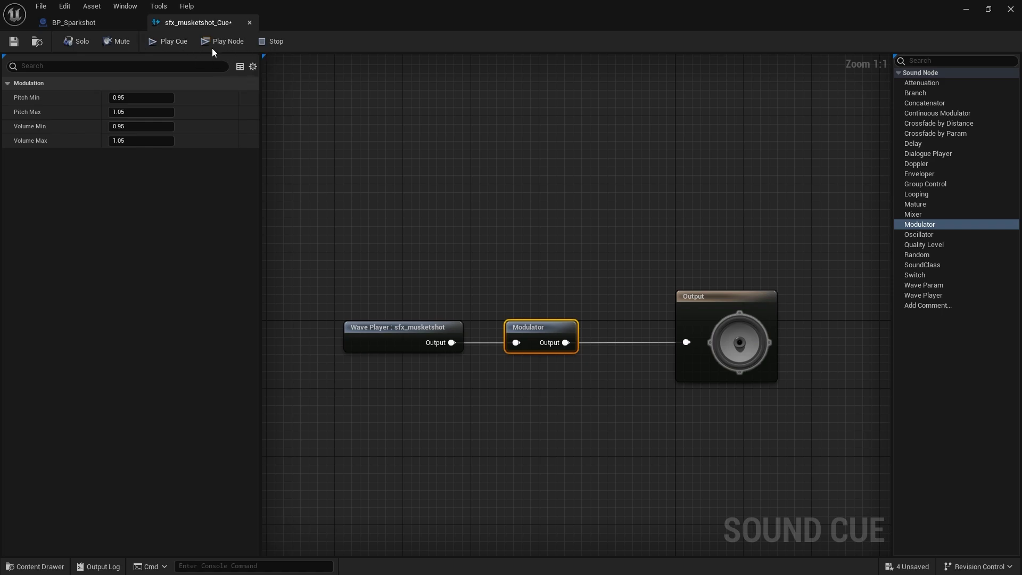
- Preview the cue and set the Modulator's Pitch Min to 0.8
{"action": "left_click", "coordinate": [186, 45]}
{"action": "type", "text": "0.8"}
{"action": "key", "text": "Return"}
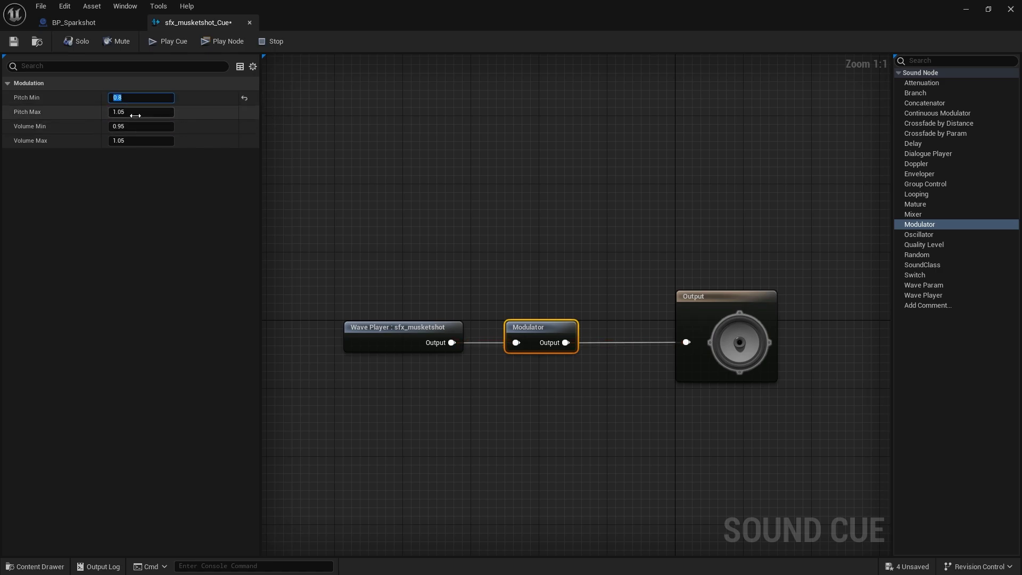
- Play sfx_musketshot_Cue repeatedly to hear the pitch variation, then save the cue and return to the level editor
{"action": "left_click", "coordinate": [161, 45]}
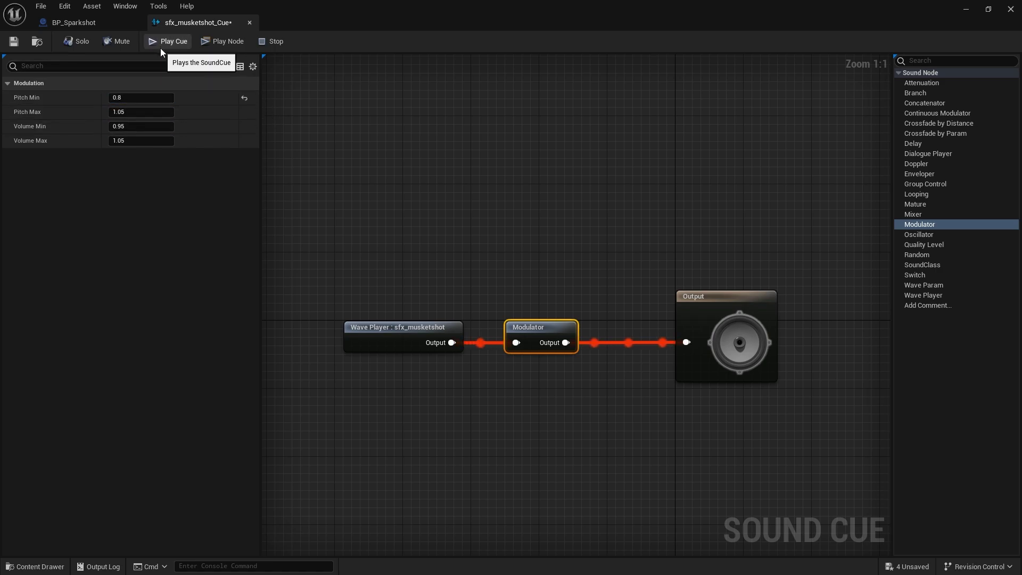
{"action": "left_click", "coordinate": [483, 399]}
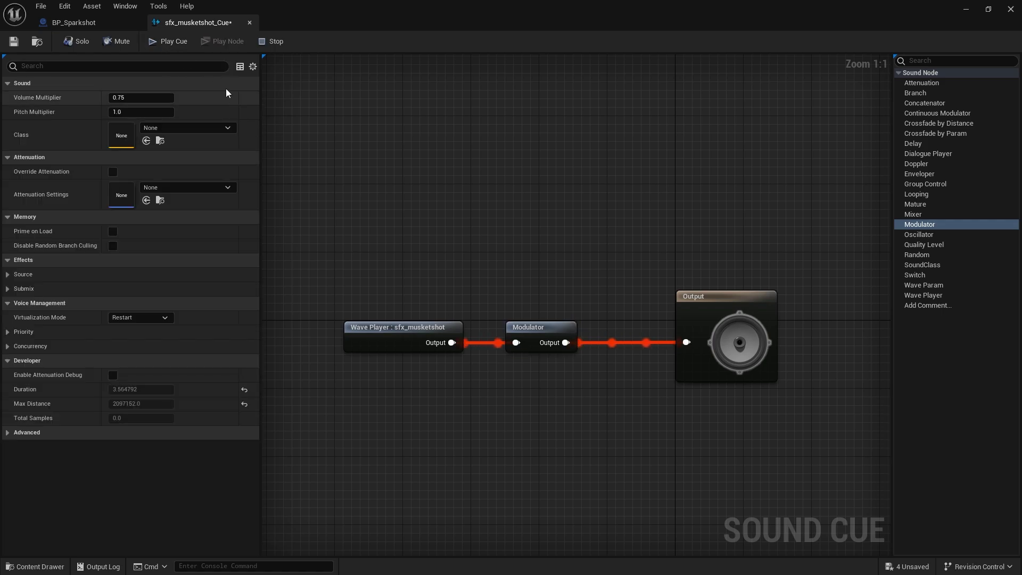
{"action": "left_click", "coordinate": [166, 43]}
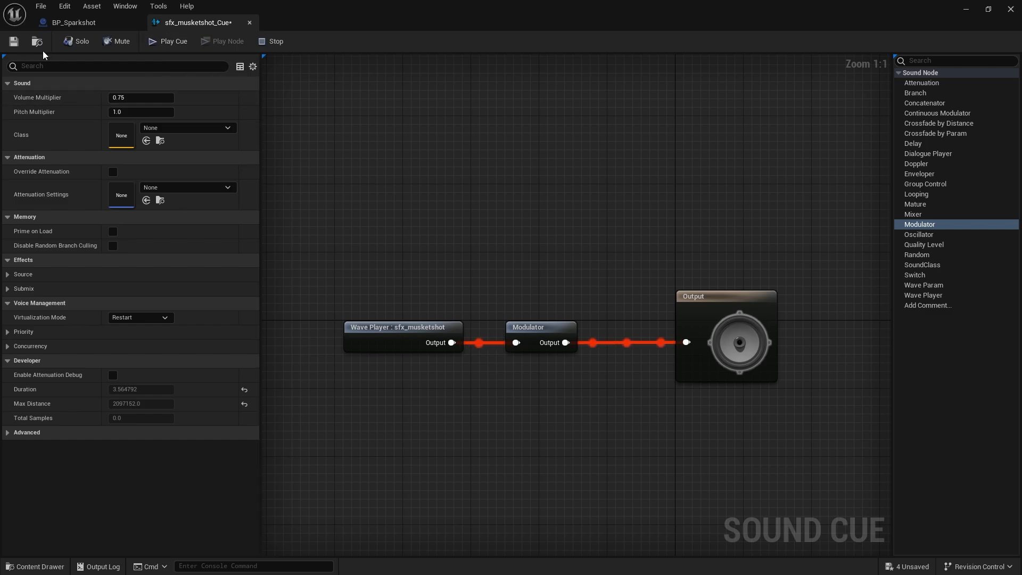
{"action": "left_click", "coordinate": [21, 48]}
{"action": "left_click", "coordinate": [967, 9]}
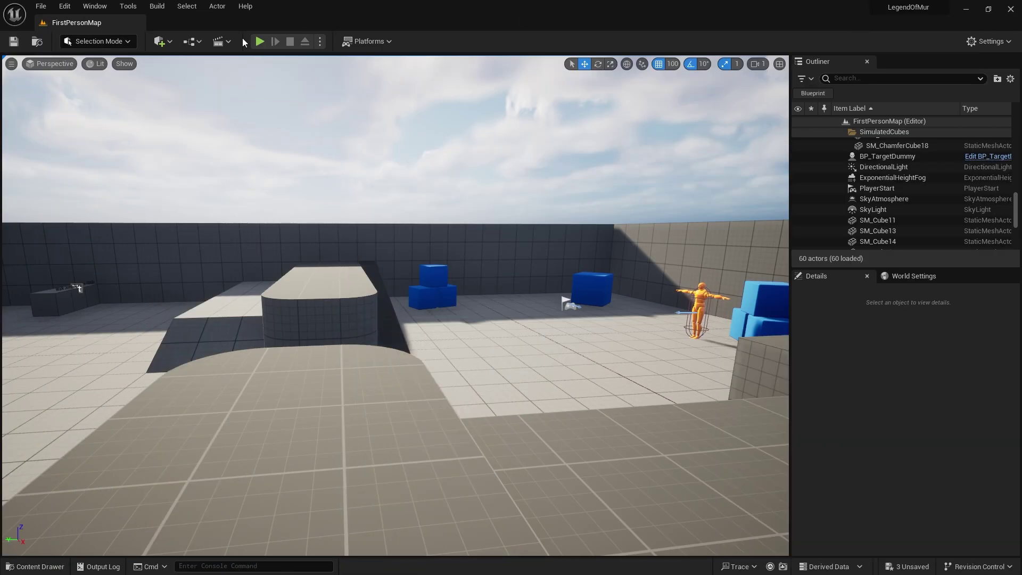
- Open the BP_Sparkshot blueprint from the Game/Blueprints folder
{"action": "left_click", "coordinate": [36, 567]}
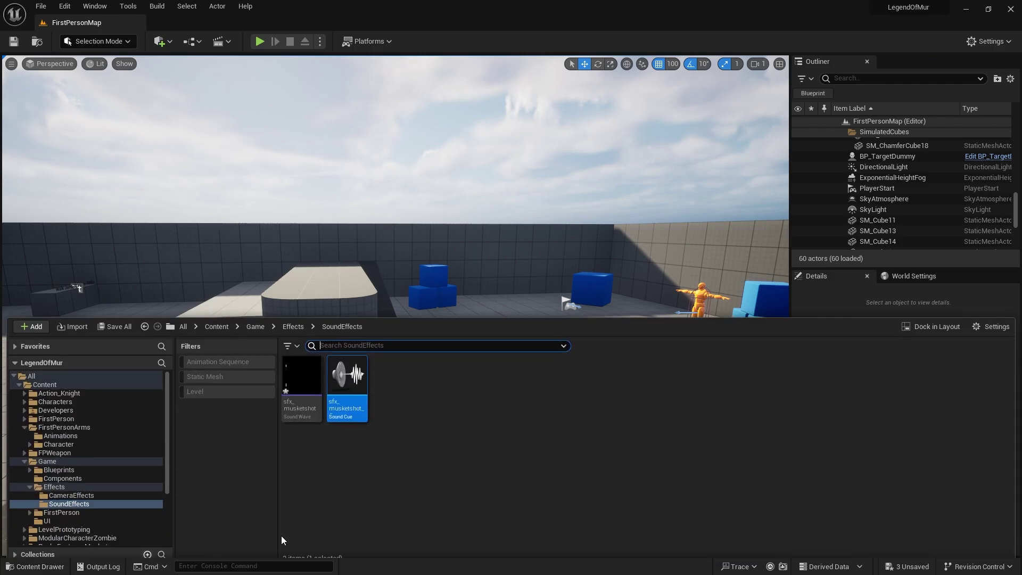
{"action": "left_click", "coordinate": [293, 320]}
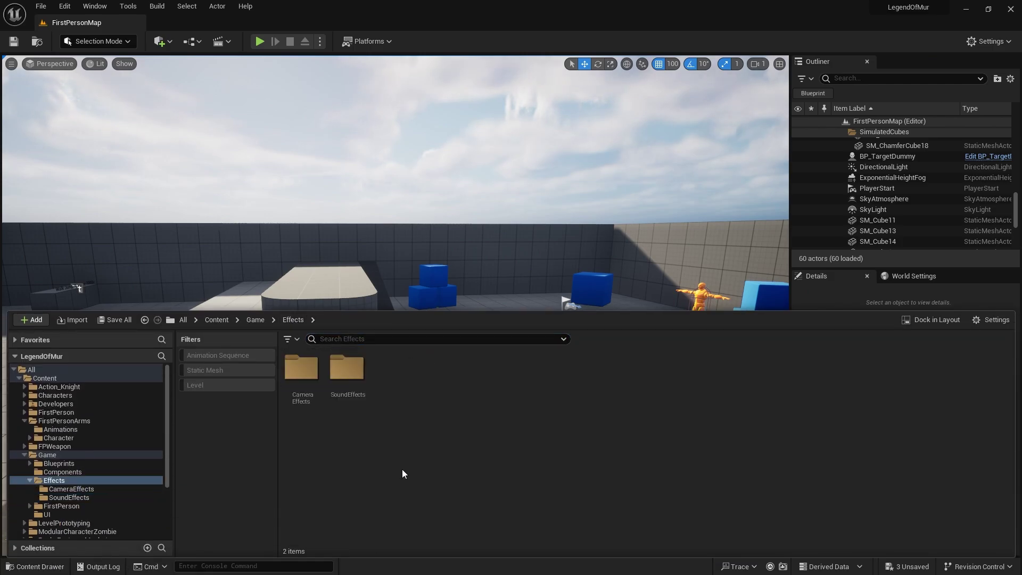
{"action": "left_click", "coordinate": [255, 320]}
{"action": "double_click", "coordinate": [434, 396]}
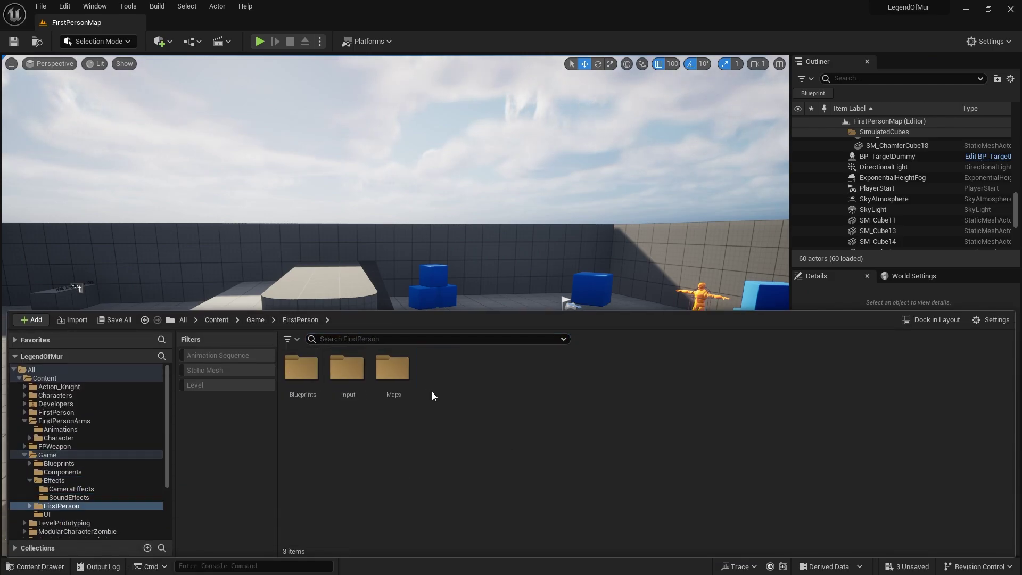
{"action": "double_click", "coordinate": [320, 398]}
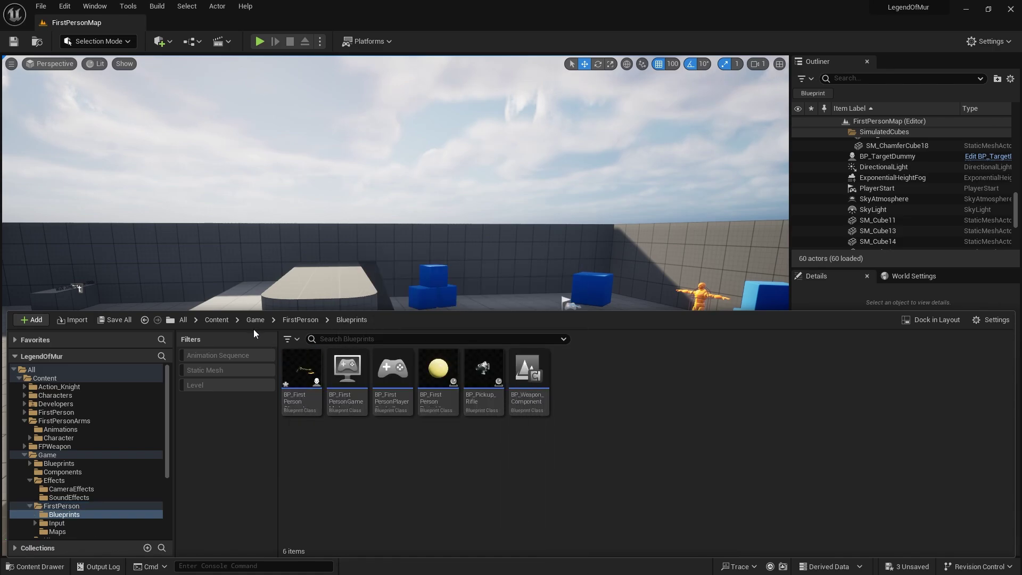
{"action": "left_click", "coordinate": [256, 320]}
{"action": "double_click", "coordinate": [298, 380]}
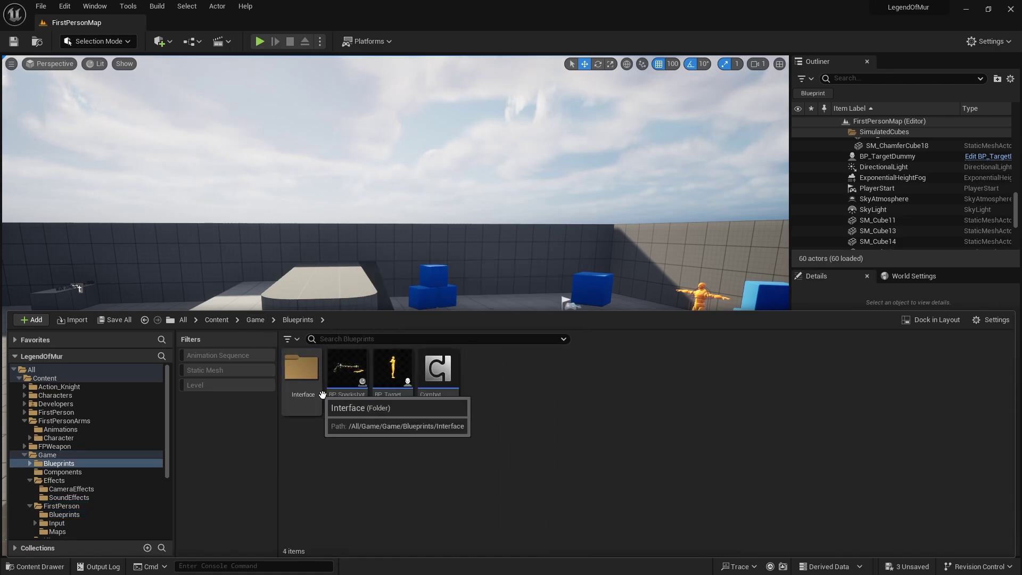
{"action": "double_click", "coordinate": [347, 397]}
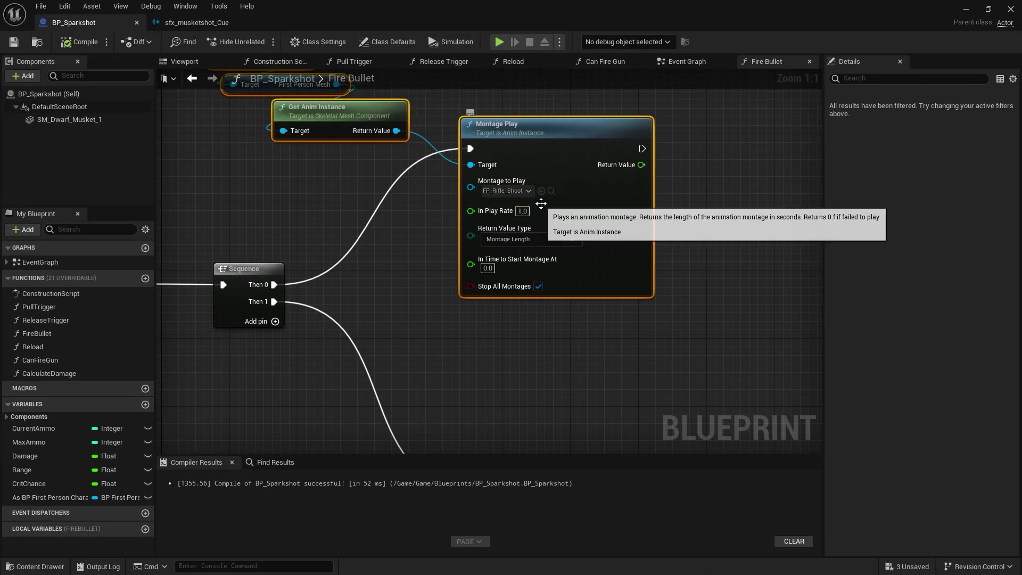
- Open FP_Rifle_Shoot_Montage from the Montage Play node, change its sound notify from sfx_musketshot to sfx_musketshot_Cue, and save the montage
{"action": "left_click", "coordinate": [551, 191]}
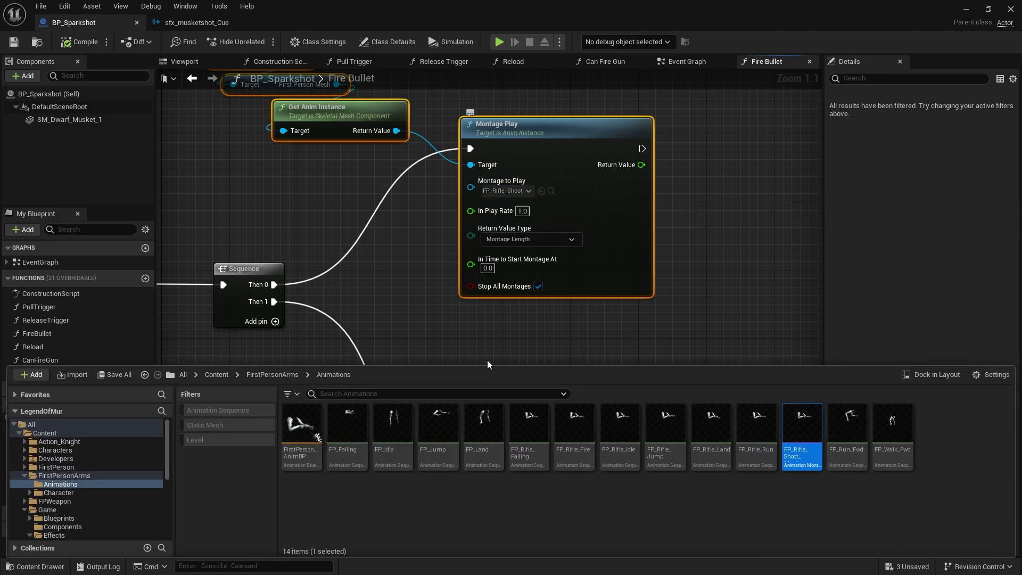
{"action": "double_click", "coordinate": [802, 453]}
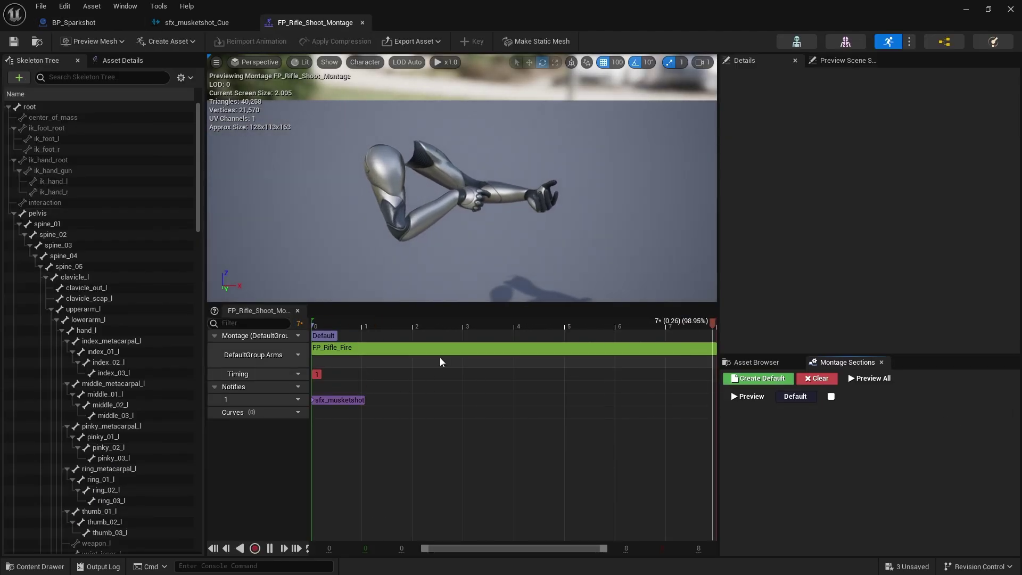
{"action": "left_click", "coordinate": [270, 549]}
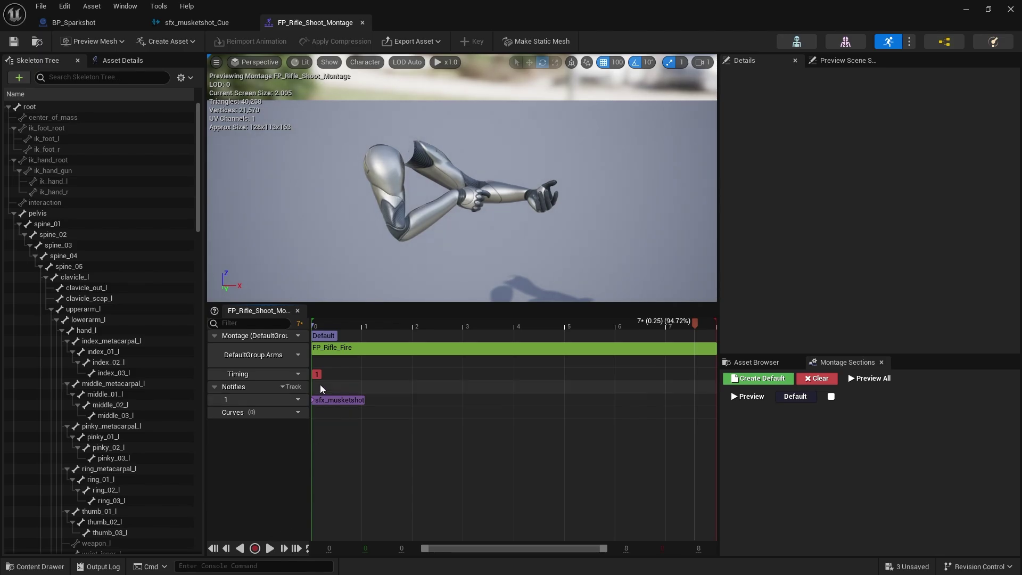
{"action": "left_click", "coordinate": [333, 399]}
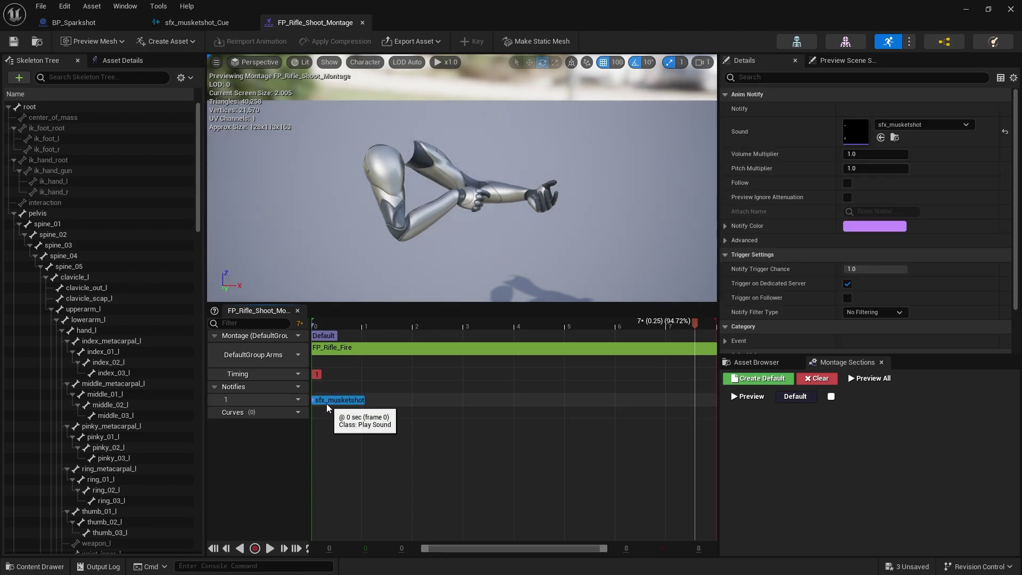
{"action": "left_click", "coordinate": [922, 124]}
{"action": "left_click", "coordinate": [929, 367]}
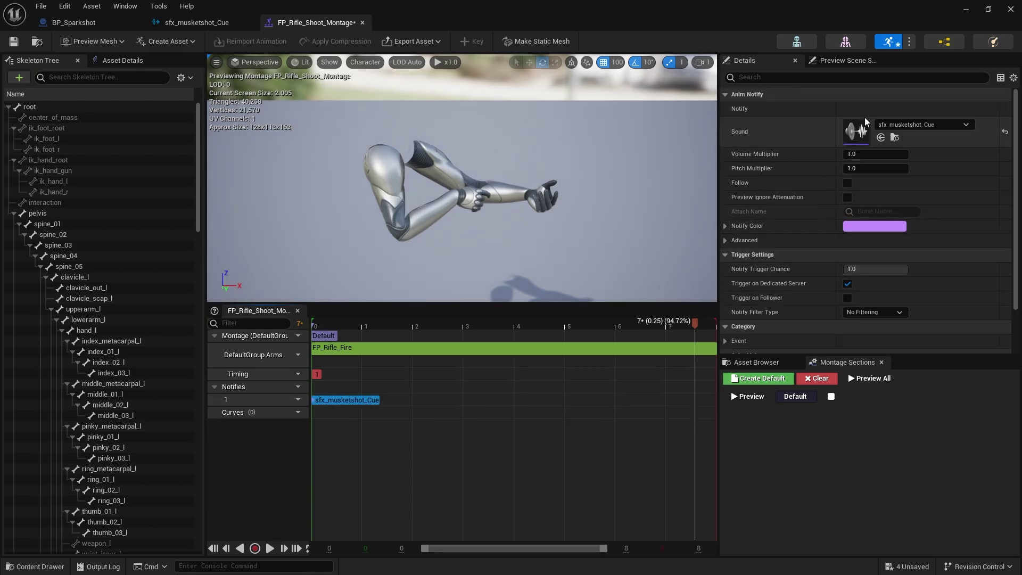
{"action": "key", "text": "ctrl+s"}
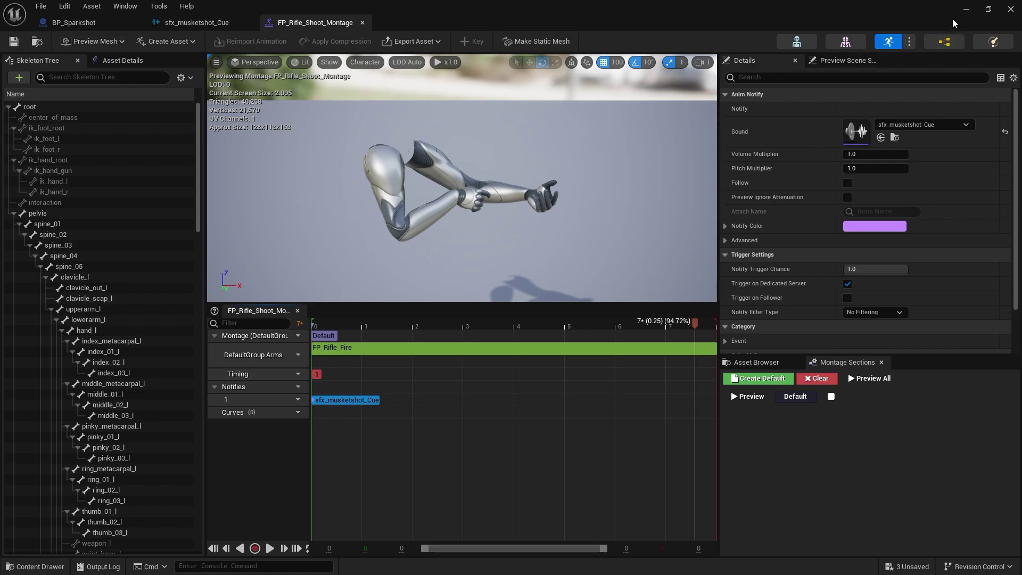
- Return to FirstPersonMap, start a play session, and walk to the target dummy while firing the Sparkshot
{"action": "left_click", "coordinate": [966, 9]}
{"action": "left_click", "coordinate": [260, 41]}
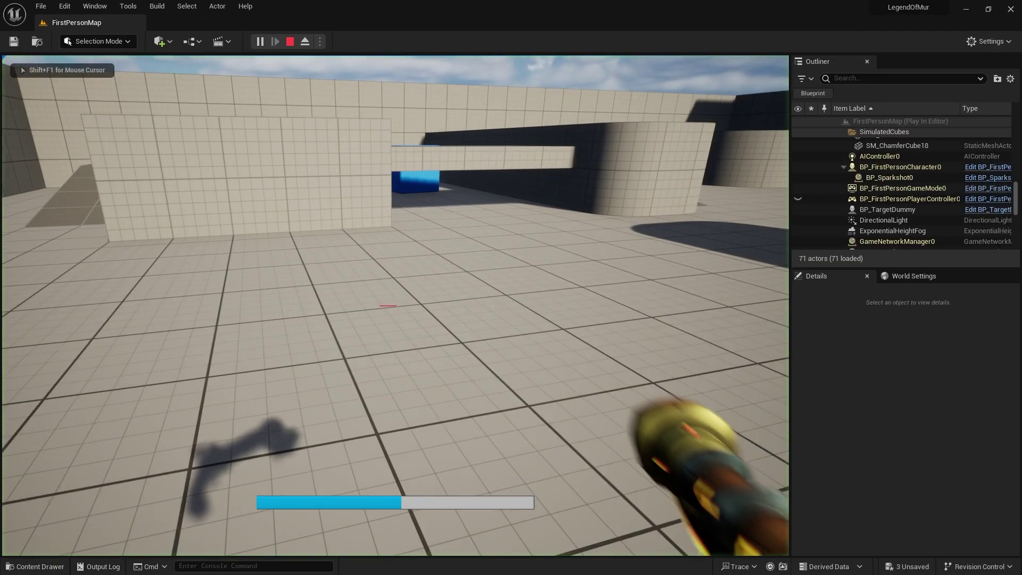
{"action": "key", "text": "w"}
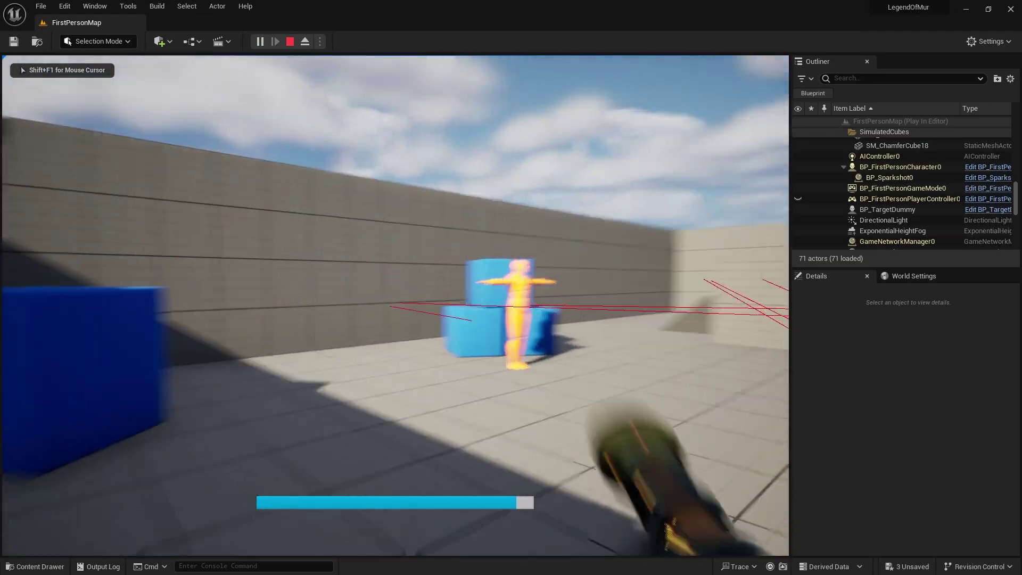
{"action": "key", "text": "w"}
{"action": "left_click", "coordinate": [396, 305]}
{"action": "left_click", "coordinate": [395, 306]}
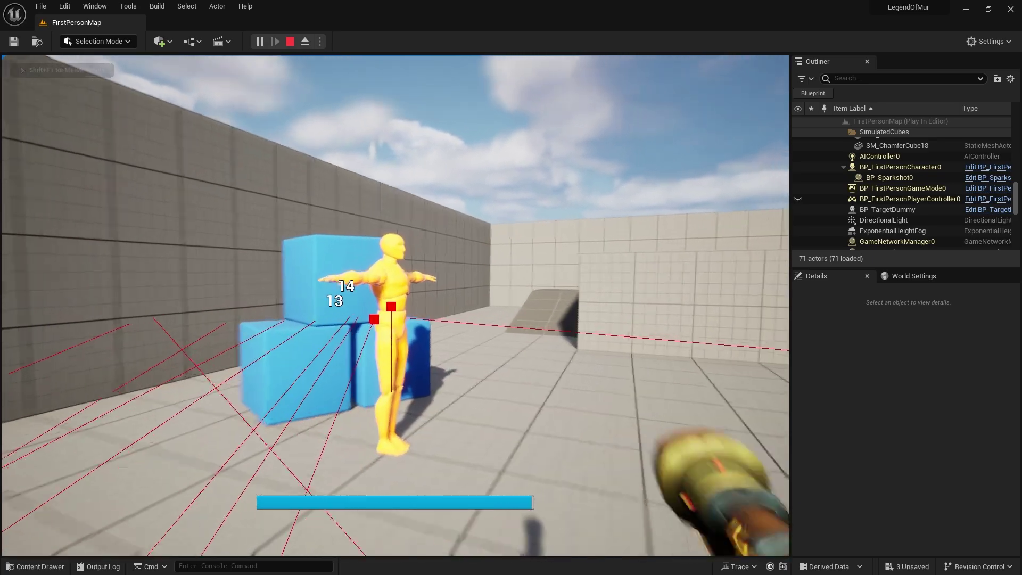
{"action": "key", "text": "w"}
{"action": "left_click", "coordinate": [395, 306]}
- Fire repeatedly at the target dummy from close range to check the shot sound variation, and end the play session
{"action": "left_click", "coordinate": [395, 305]}
{"action": "left_click", "coordinate": [395, 306]}
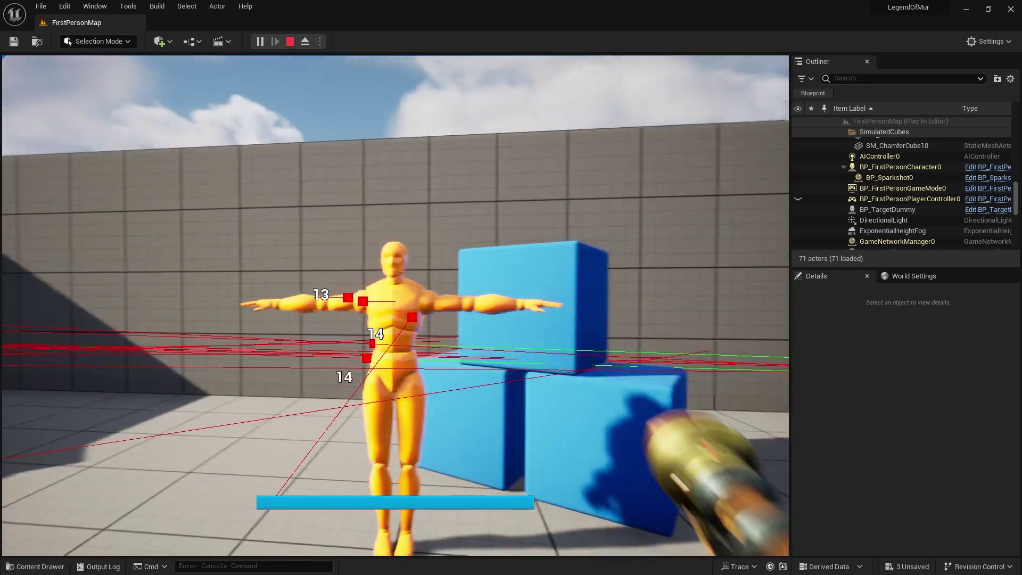
{"action": "left_click", "coordinate": [395, 305]}
{"action": "left_click", "coordinate": [395, 306]}
{"action": "left_click", "coordinate": [395, 306]}
{"action": "left_click", "coordinate": [395, 306]}
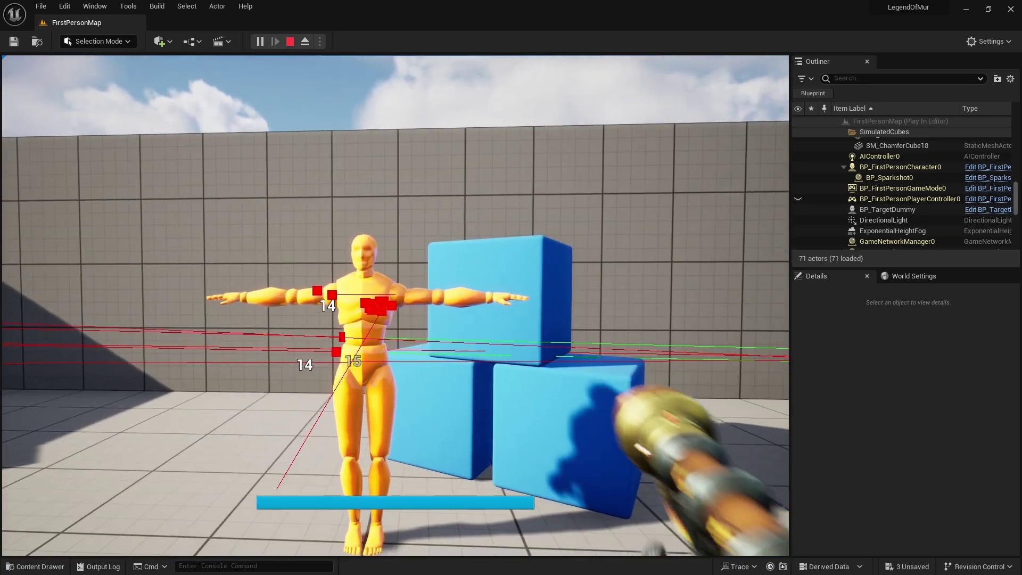
{"action": "left_click", "coordinate": [395, 305]}
{"action": "left_click", "coordinate": [395, 306]}
{"action": "left_click", "coordinate": [395, 306]}
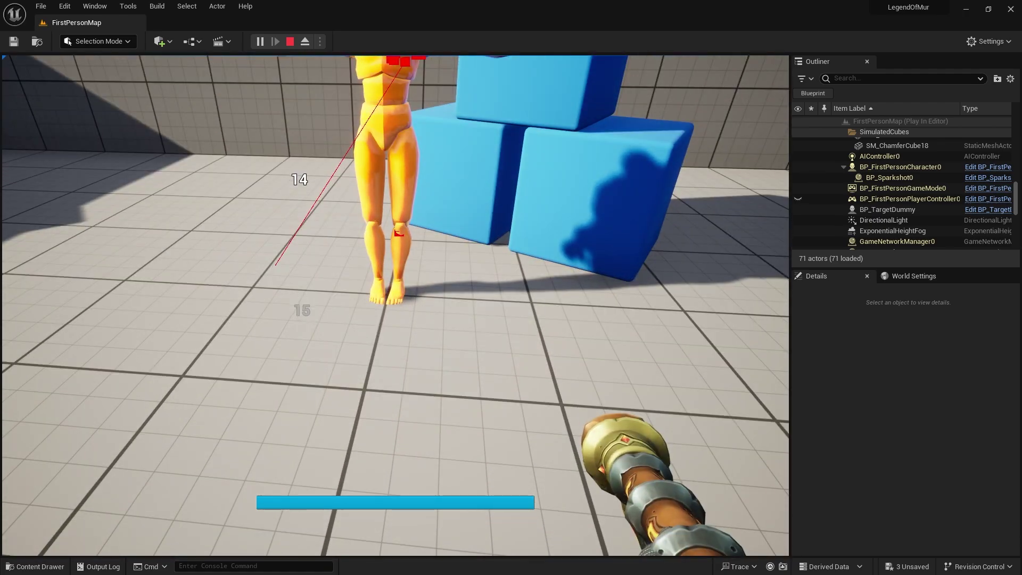
{"action": "key", "text": "Escape"}
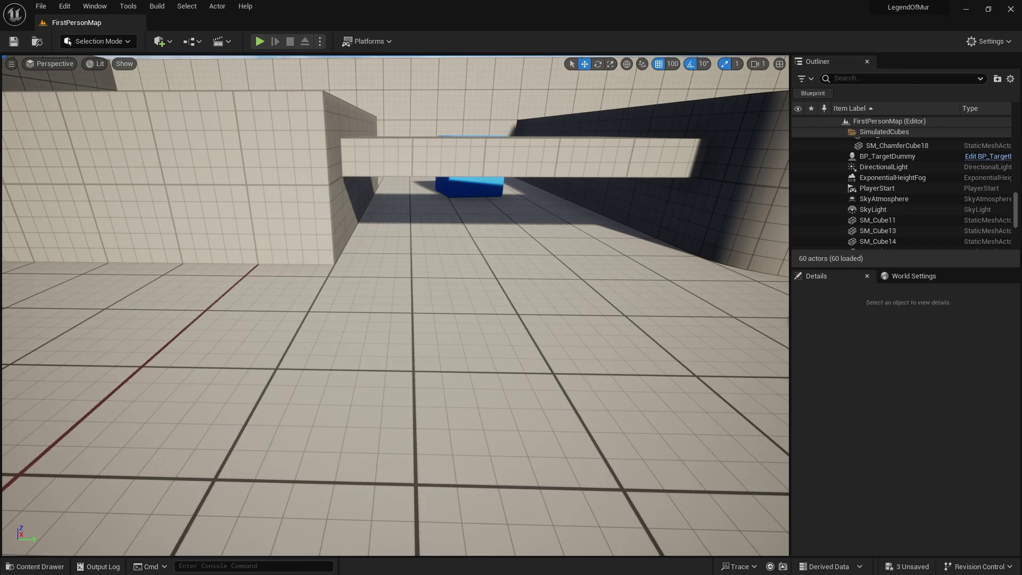
- Play the level again, running and jumping across the ramps and blocks while firing the Sparkshot to test the montage and sound
{"action": "mouse_move", "coordinate": [372, 327]}
{"action": "right_mouse_down"}
{"action": "mouse_move", "coordinate": [277, 314]}
{"action": "mouse_move", "coordinate": [319, 325]}
{"action": "mouse_move", "coordinate": [240, 325]}
{"action": "mouse_move", "coordinate": [371, 327]}
{"action": "right_mouse_up"}
{"action": "key", "text": "s"}
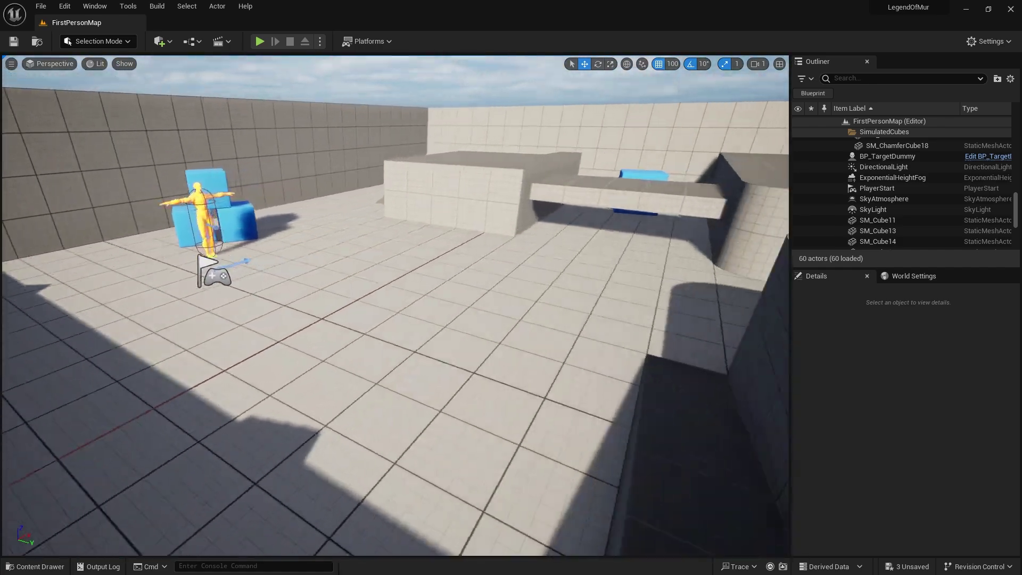
{"action": "left_click", "coordinate": [260, 41]}
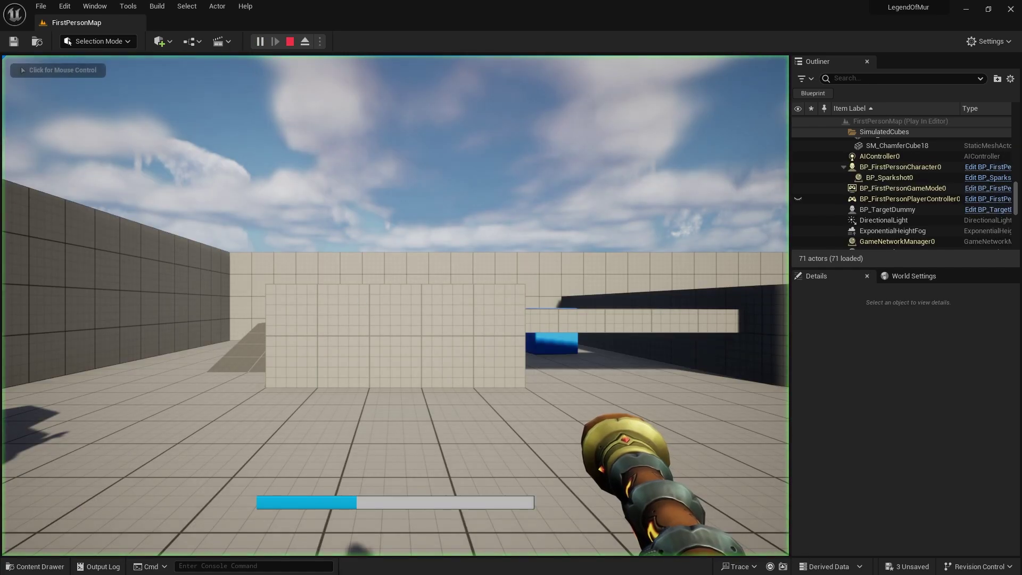
{"action": "key", "text": "w"}
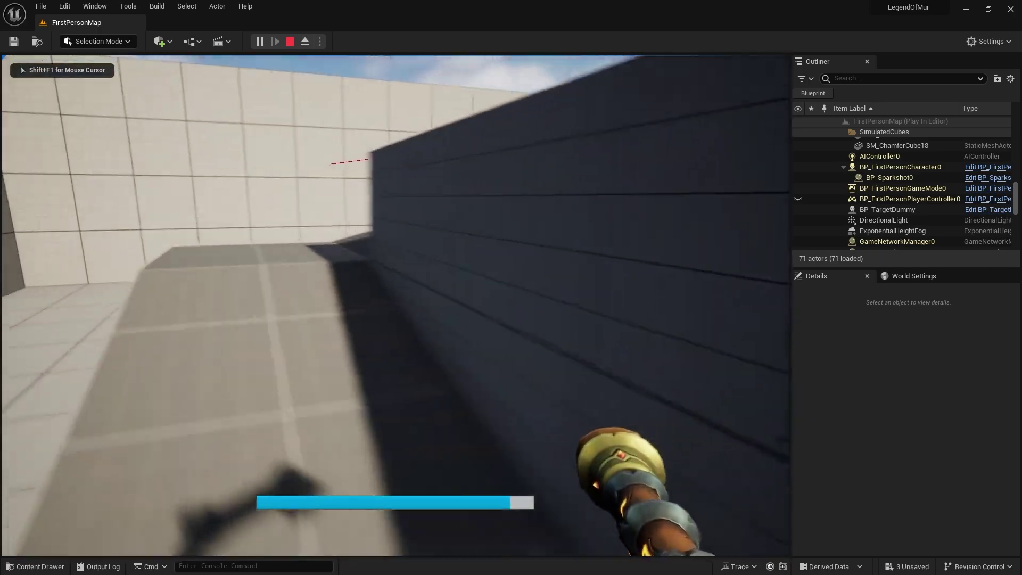
{"action": "key", "text": "space"}
{"action": "key", "text": "w"}
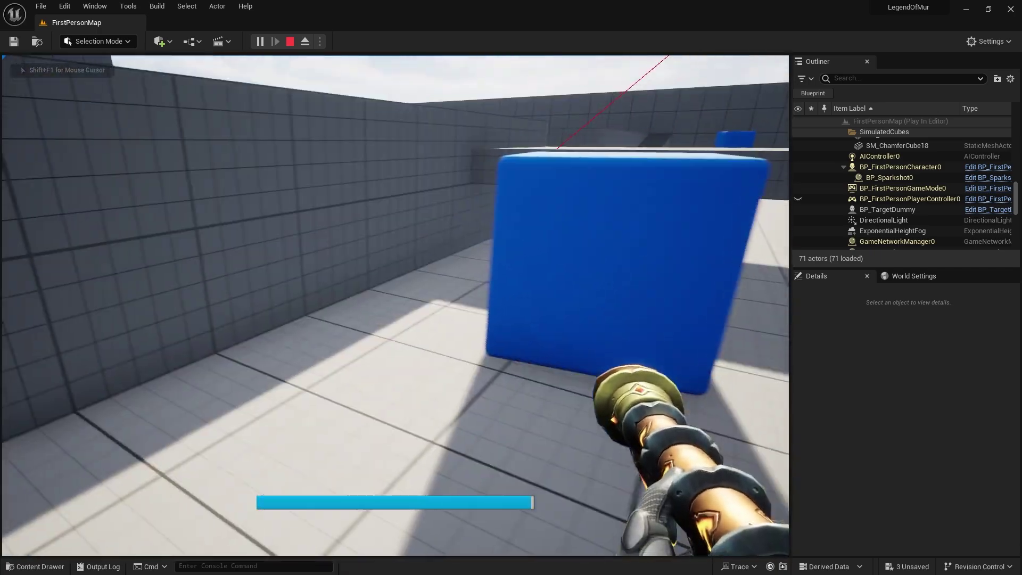
{"action": "key", "text": "space"}
{"action": "key", "text": "w"}
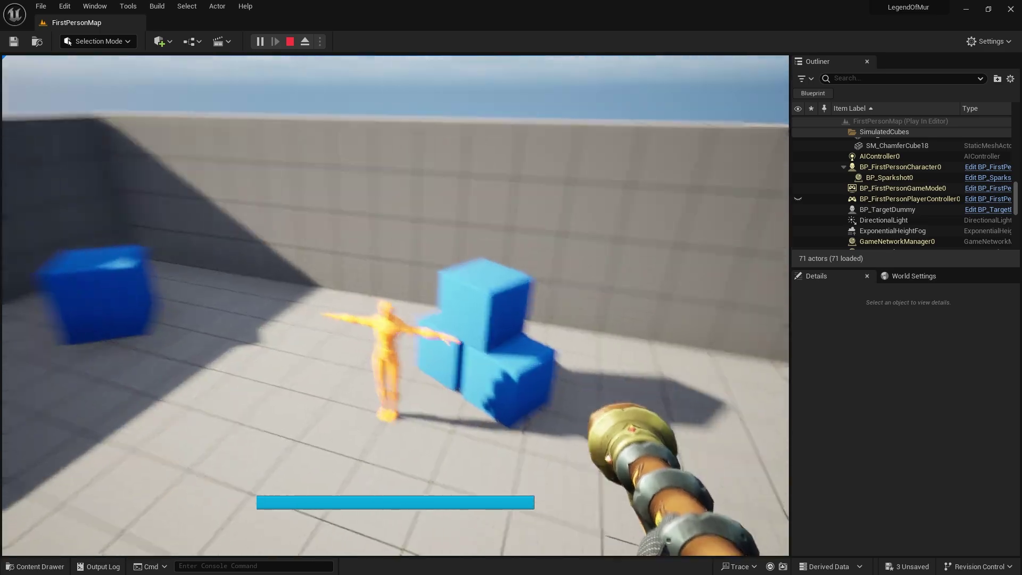
{"action": "left_click", "coordinate": [395, 305]}
{"action": "left_click", "coordinate": [395, 305]}
- Move around the level in full-screen play to check the gun's firing animation and shot sound
{"action": "key", "text": "d"}
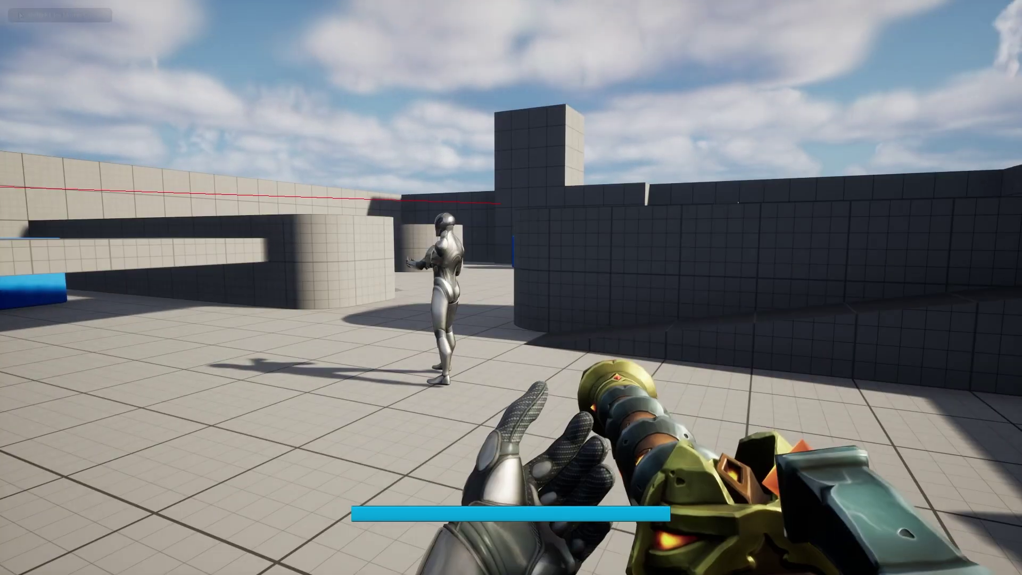
{"action": "key", "text": "d"}
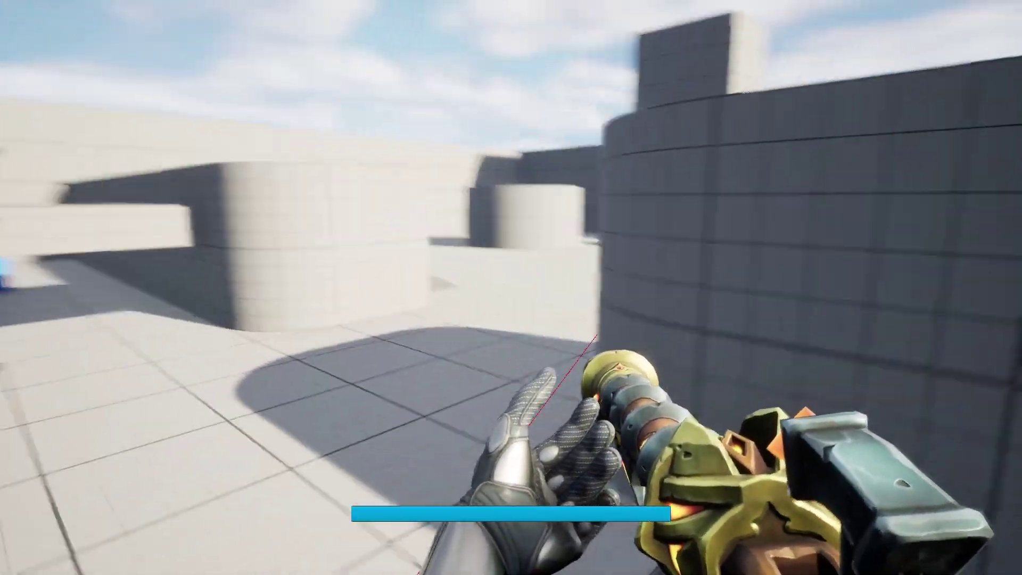
{"action": "key", "text": "w"}
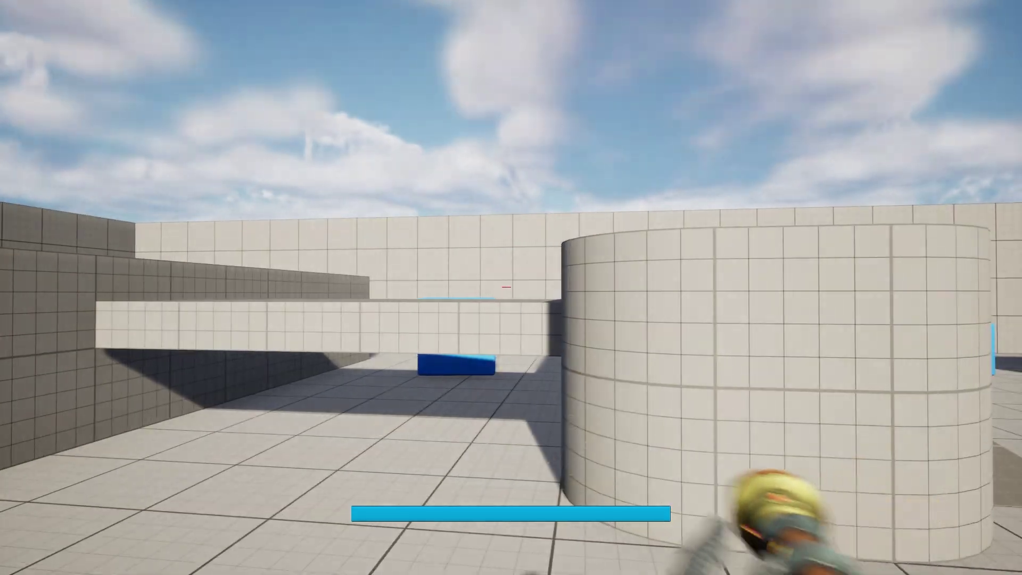